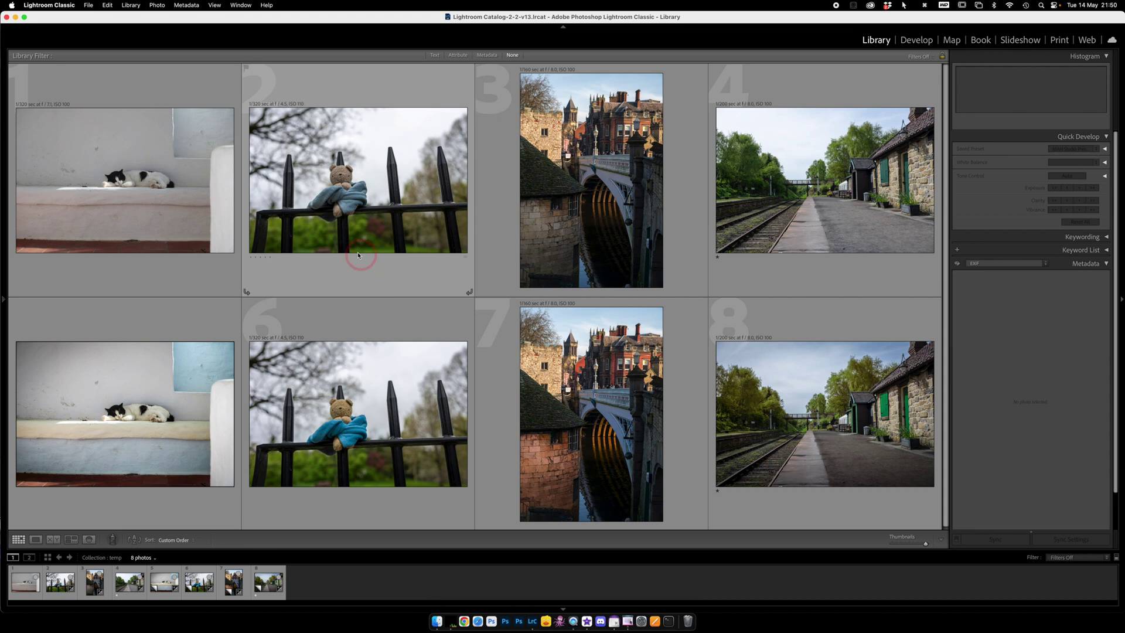
Open the raw photo of the sleeping cat, 20231019-DSC_1622.NEF, for developing and apply automatic tone adjustments.
left_click(142, 184)
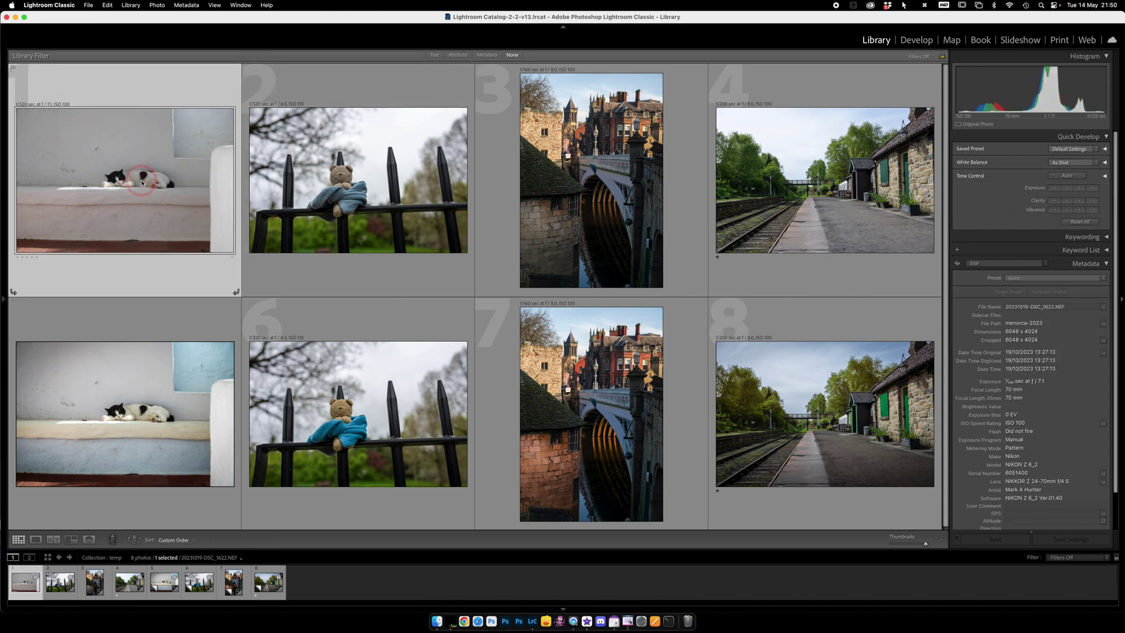
key("d")
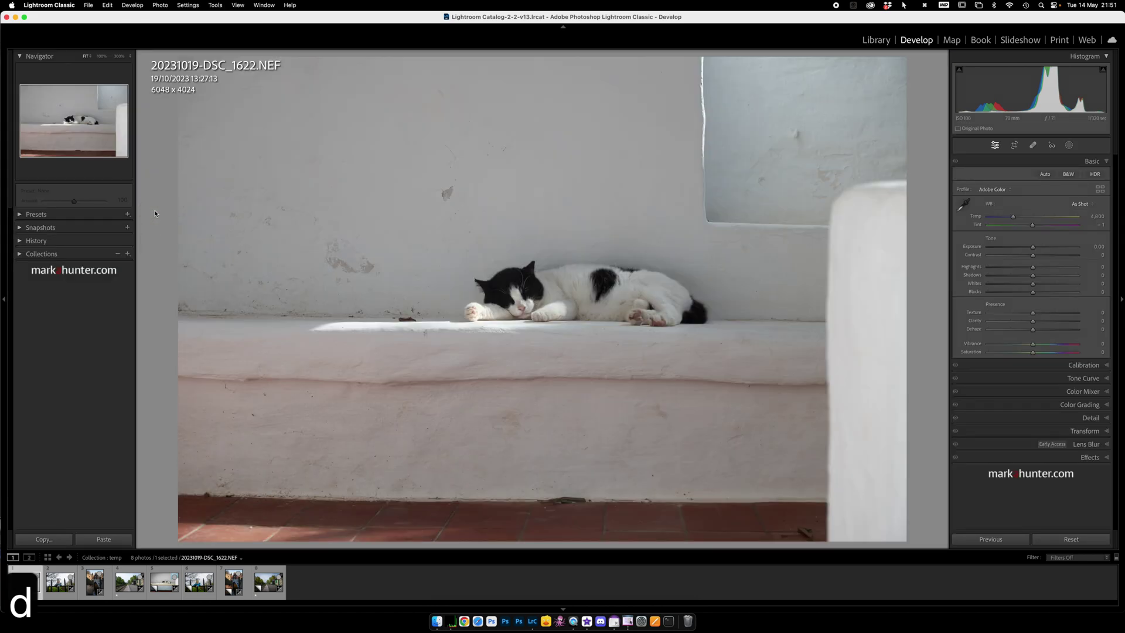
left_click(26, 494)
left_click_drag(27, 588, 134, 408)
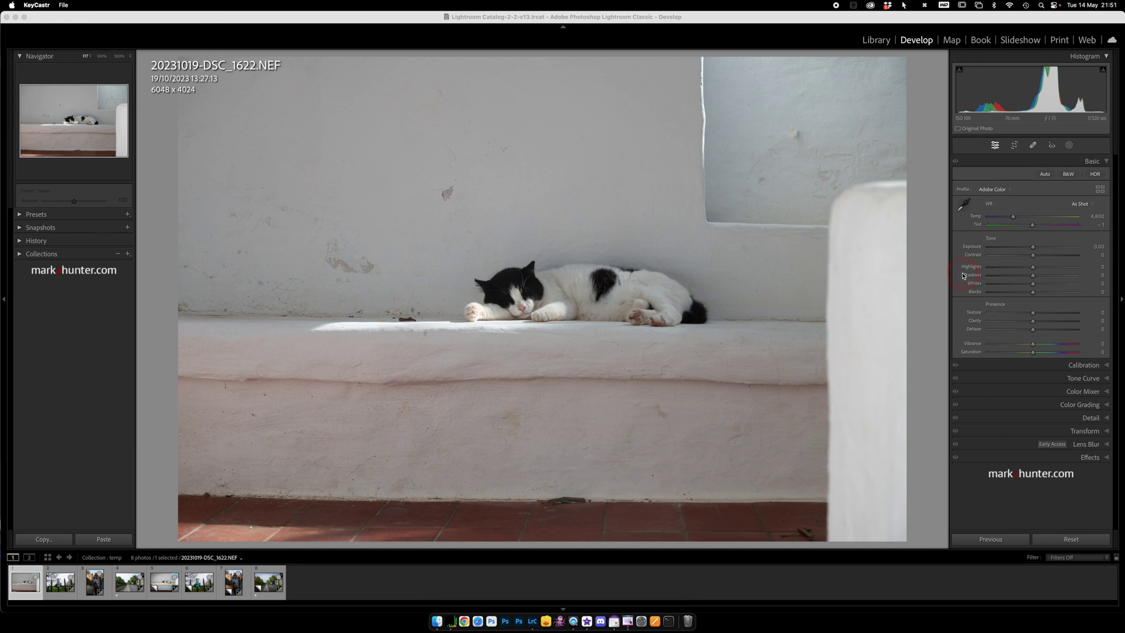
left_click(1047, 178)
left_click(1047, 176)
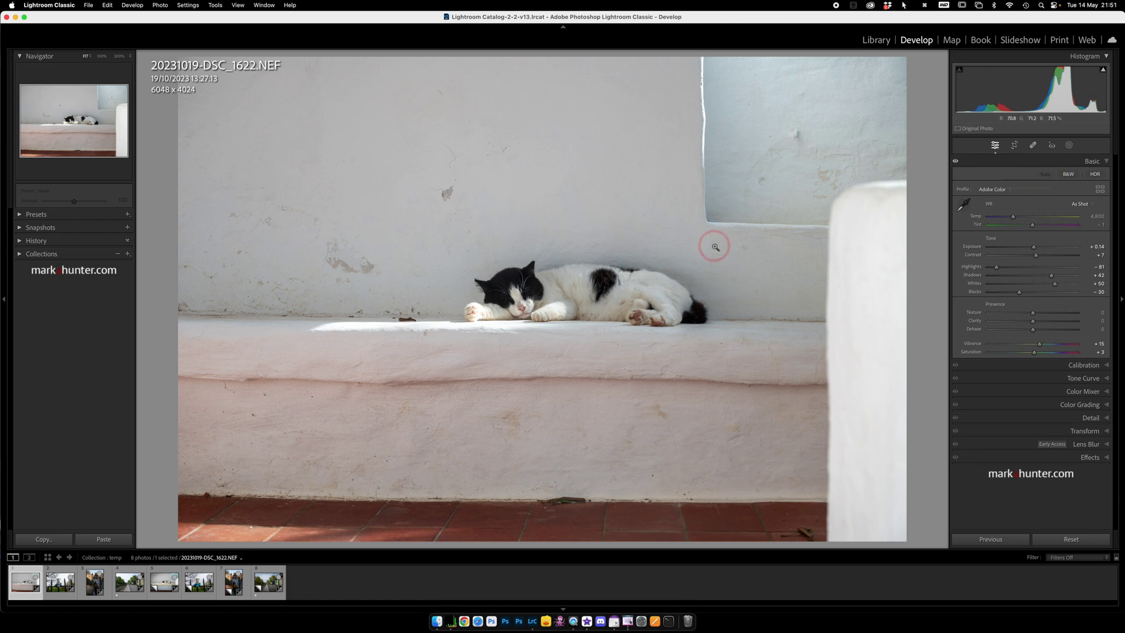
Add a brush mask with size 12 and Auto Mask on, and paint it over the recessed wall panel behind the cat.
left_click(1070, 146)
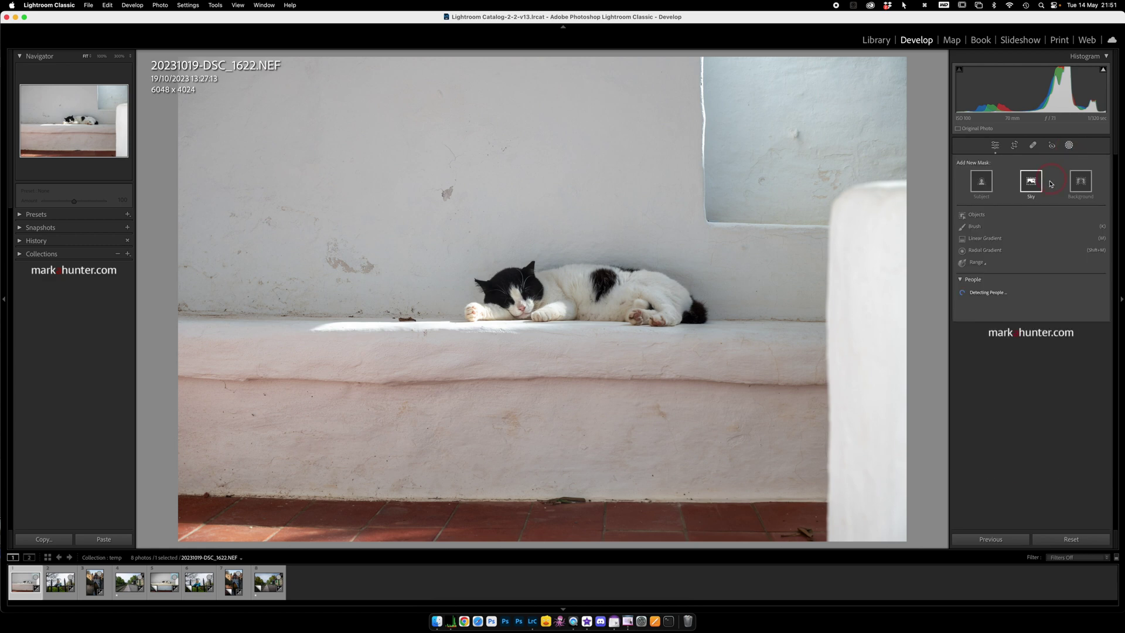
left_click(976, 227)
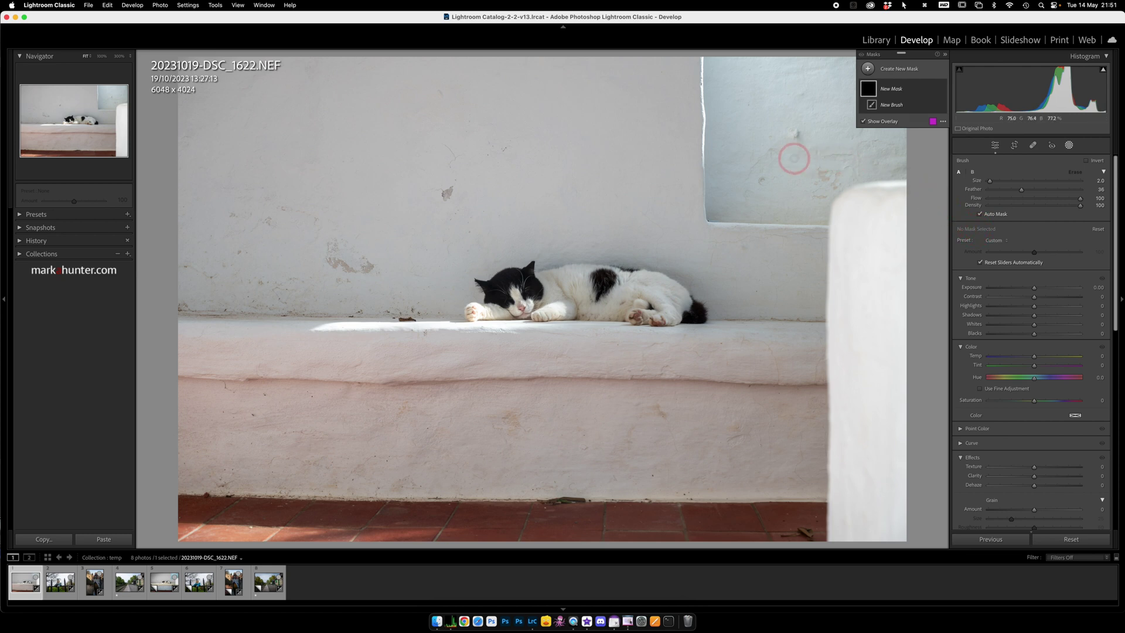
key("bracketright")
key("bracketright")
key("bracketright")
key("bracketright")
key("bracketright")
key("bracketright")
key("bracketright")
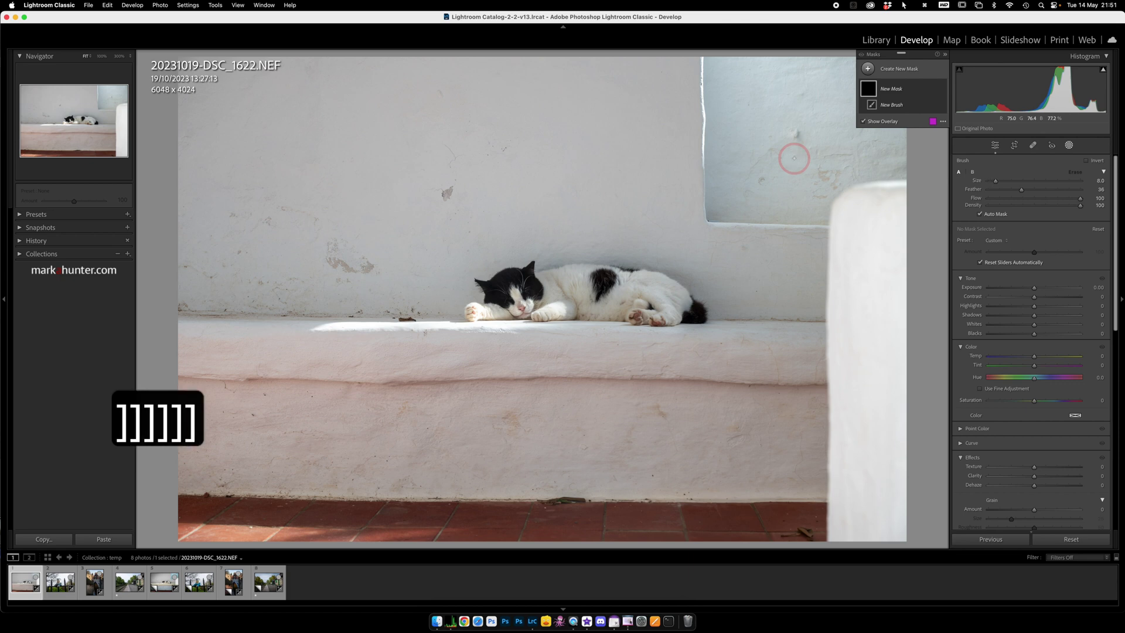
key("bracketright")
key("bracketright")
key("bracketright")
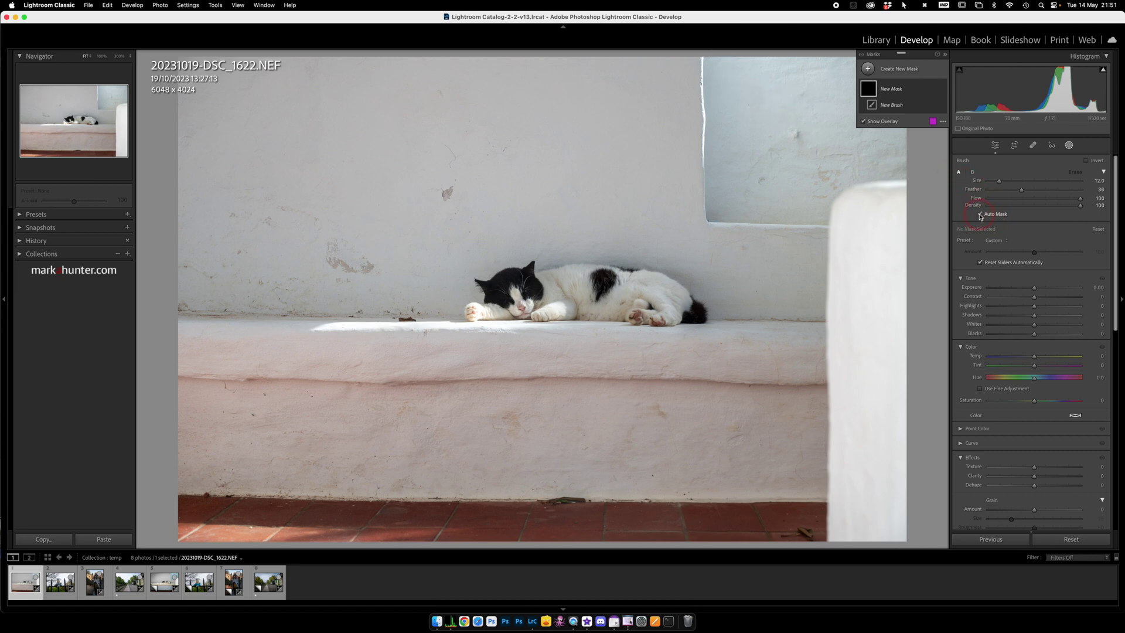
mouse_move(715, 62)
left_mouse_down()
mouse_move(720, 219)
mouse_move(806, 205)
mouse_move(820, 215)
mouse_move(843, 170)
mouse_move(887, 161)
mouse_move(903, 97)
mouse_move(879, 68)
mouse_move(738, 73)
mouse_move(746, 179)
mouse_move(852, 139)
mouse_move(861, 99)
mouse_move(765, 100)
mouse_move(814, 120)
mouse_move(797, 133)
left_mouse_up()
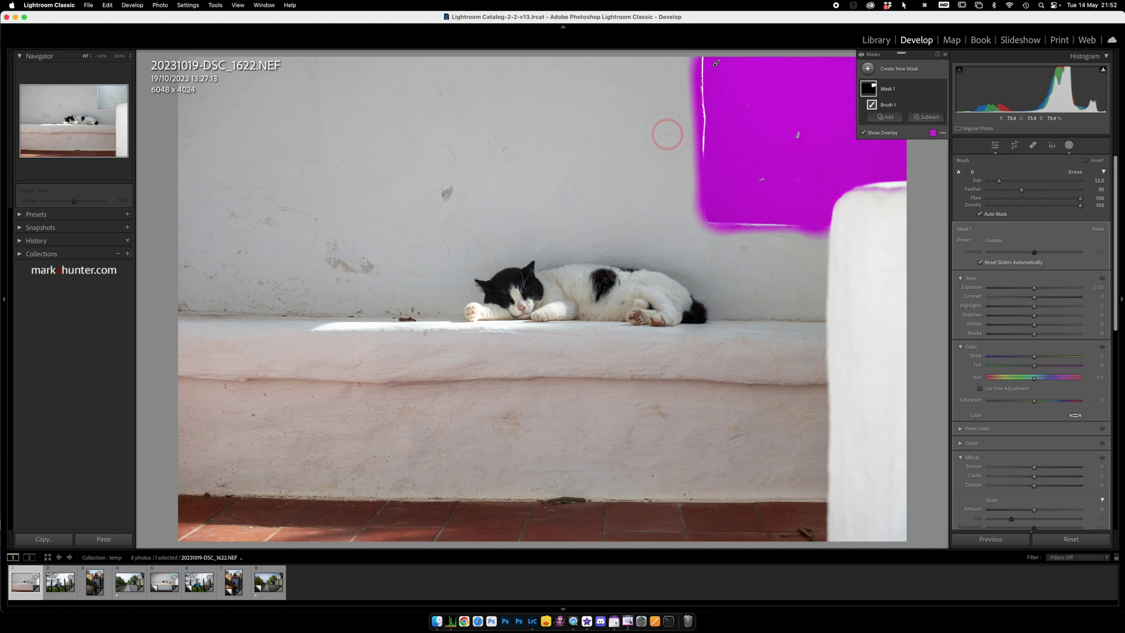
Erase the mask's spill around the edges of the wall panel with an eraser brush of size 6.
key("alt")
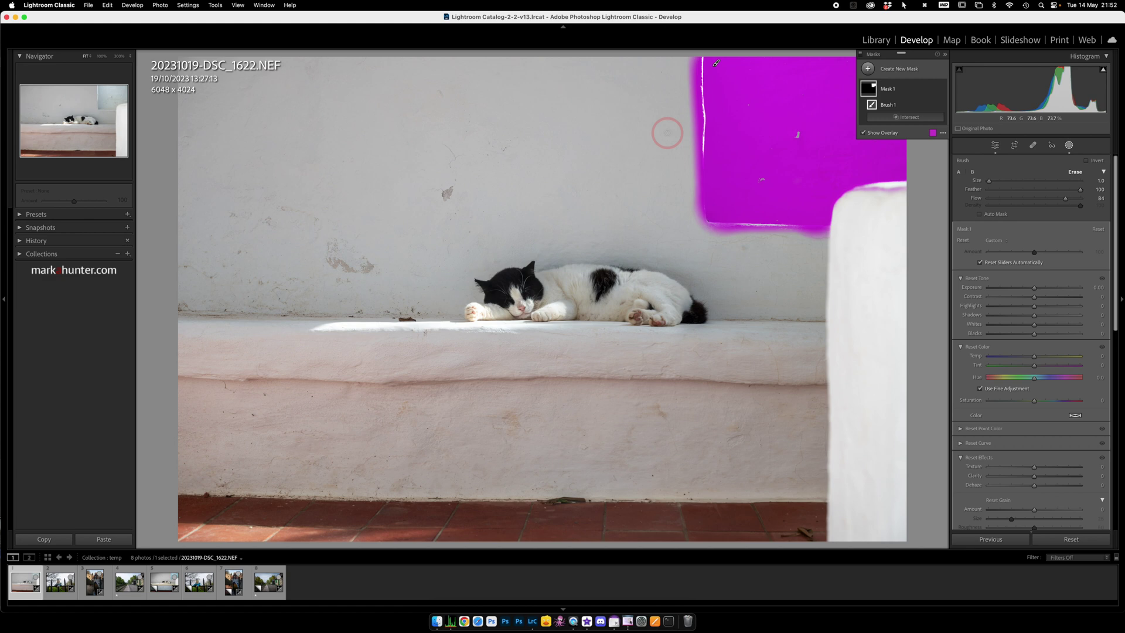
key("alt+bracketright")
key("alt+bracketright")
key("alt+bracketright")
key("alt+bracketright")
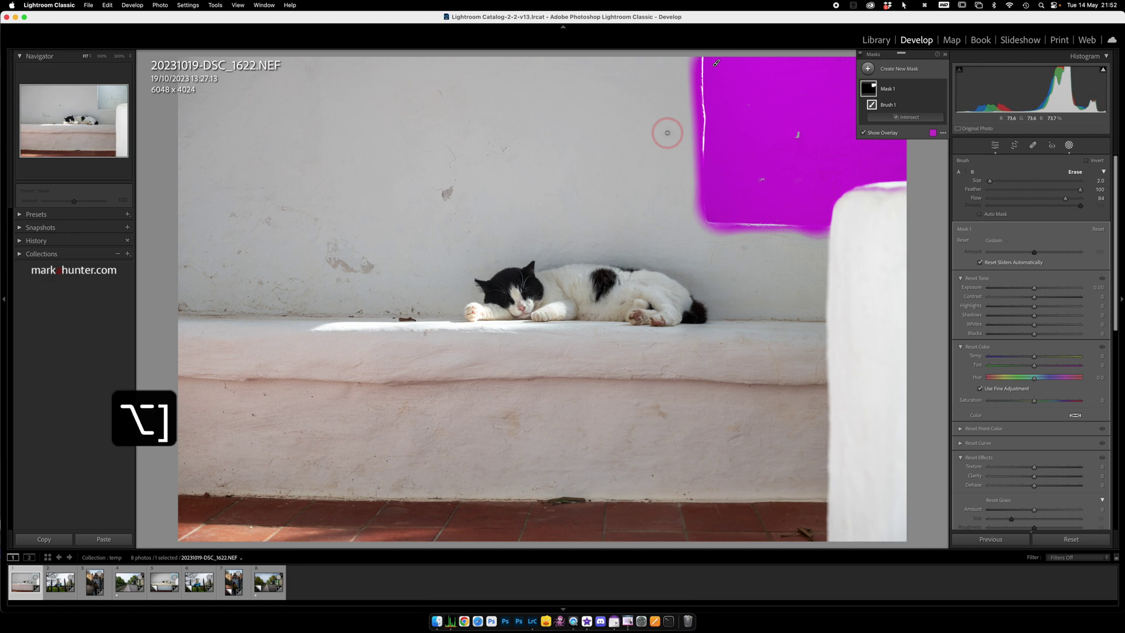
key("alt+bracketright")
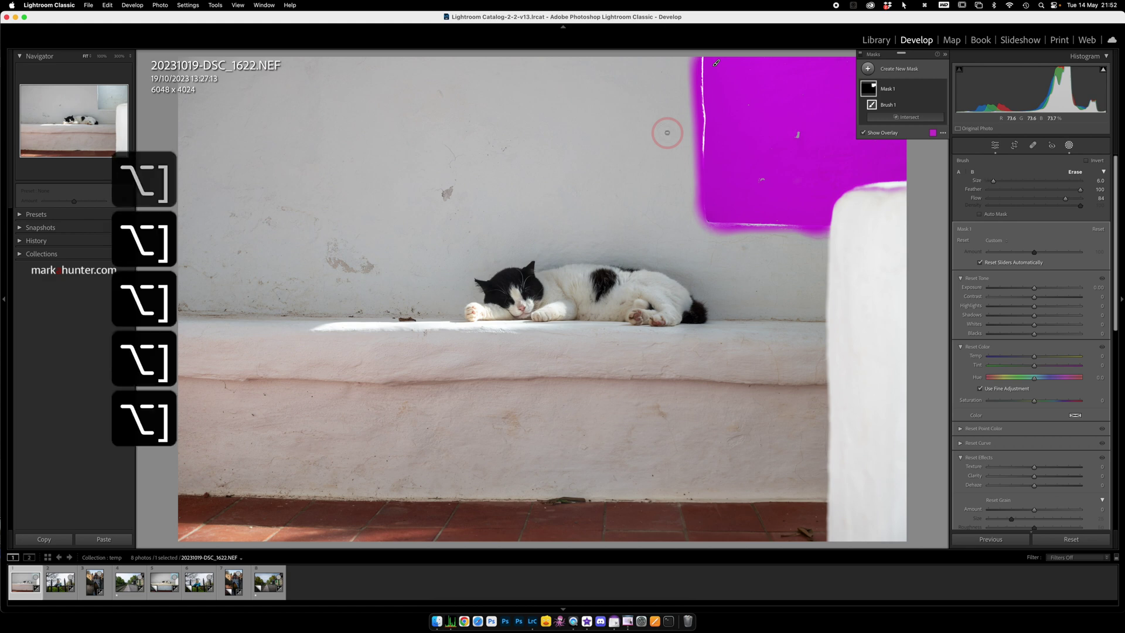
mouse_move(691, 63)
left_mouse_down()
mouse_move(705, 234)
mouse_move(839, 235)
mouse_move(697, 232)
mouse_move(694, 54)
mouse_move(682, 132)
left_mouse_up()
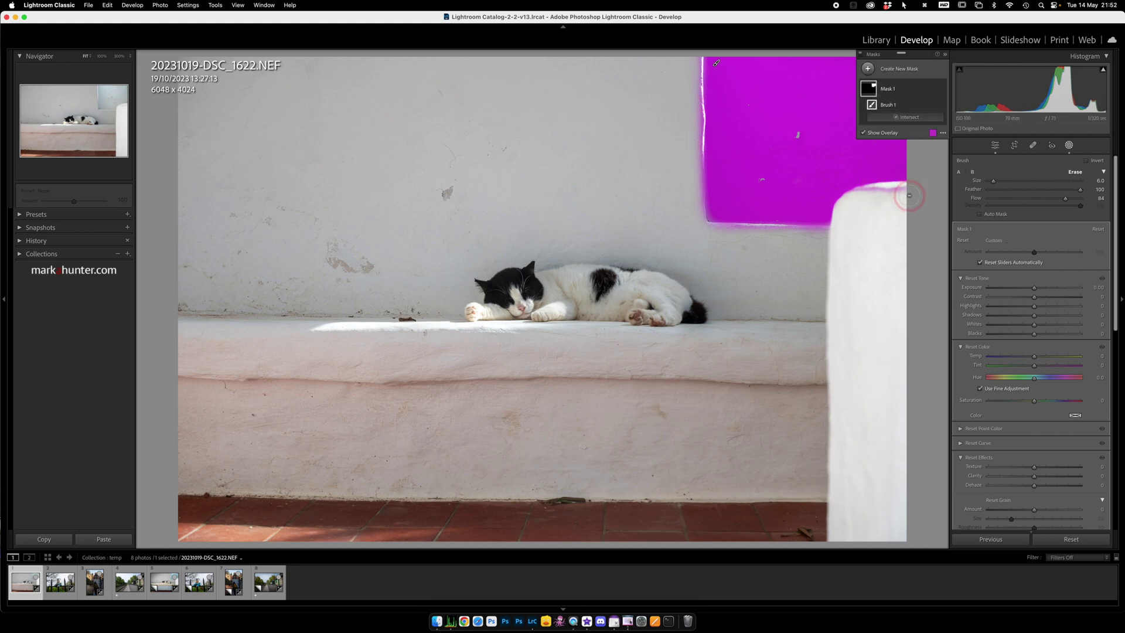
mouse_move(908, 193)
left_mouse_down()
mouse_move(860, 195)
mouse_move(910, 193)
left_mouse_up()
left_click_drag(743, 234, 835, 238)
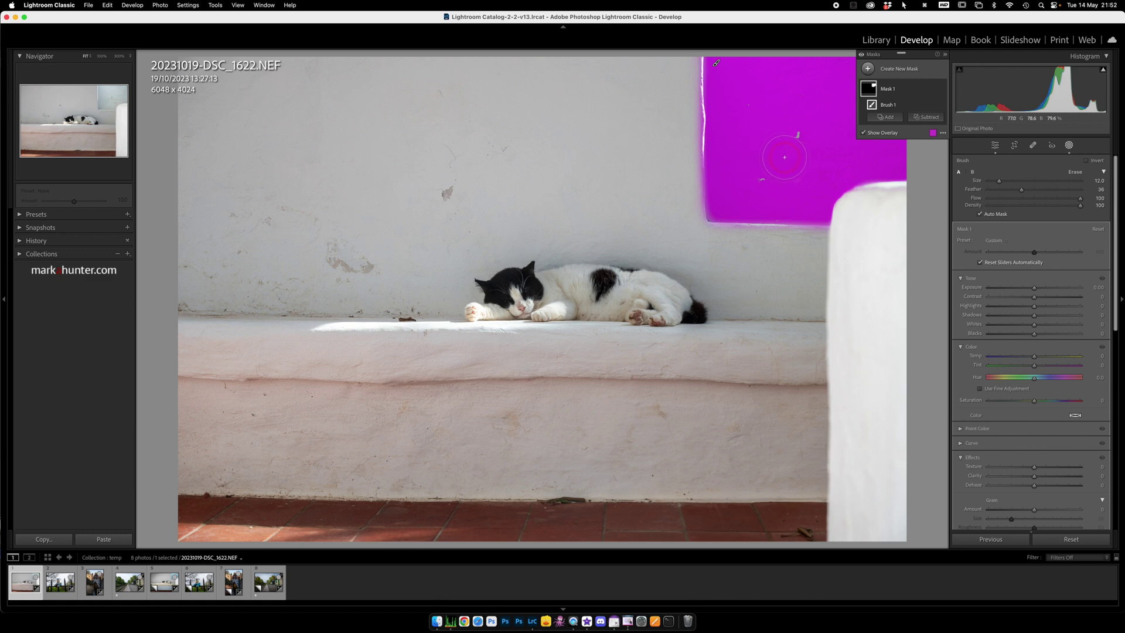
Examine the mask overlay's colour settings and close them.
left_click(933, 134)
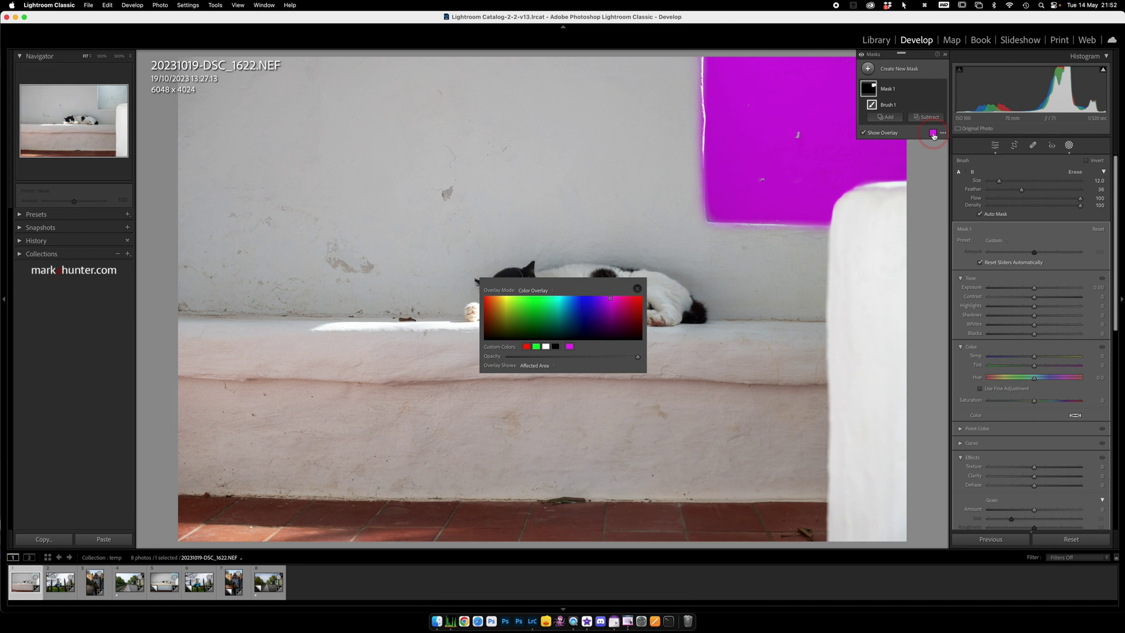
left_click(637, 290)
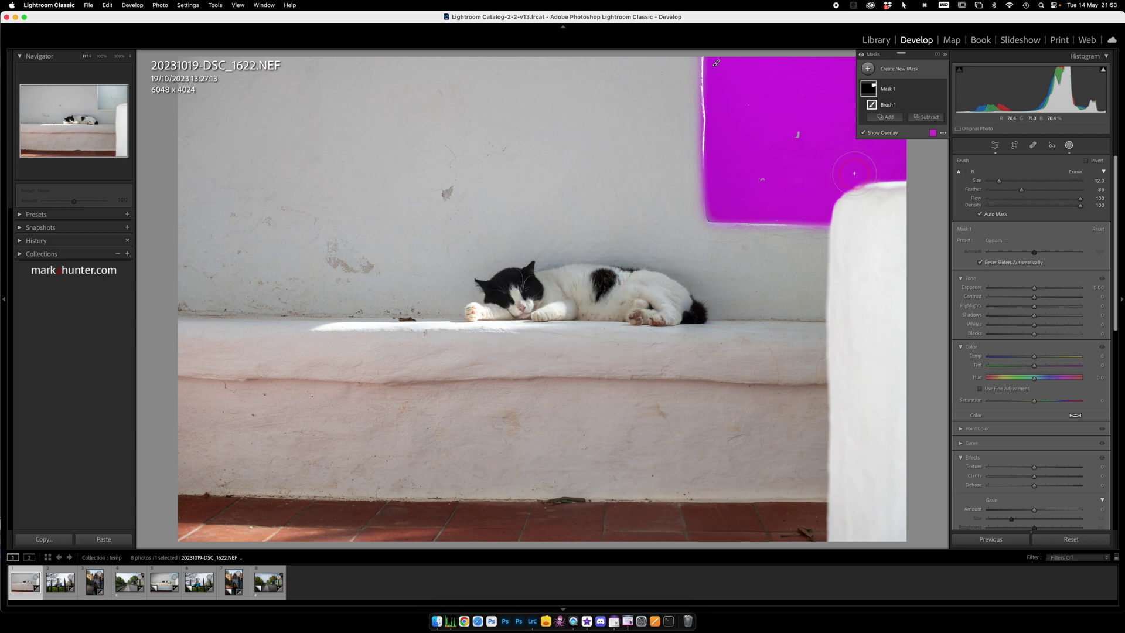
Tint the masked wall panel turquoise with hue 188 and saturation 38.
left_click(1076, 417)
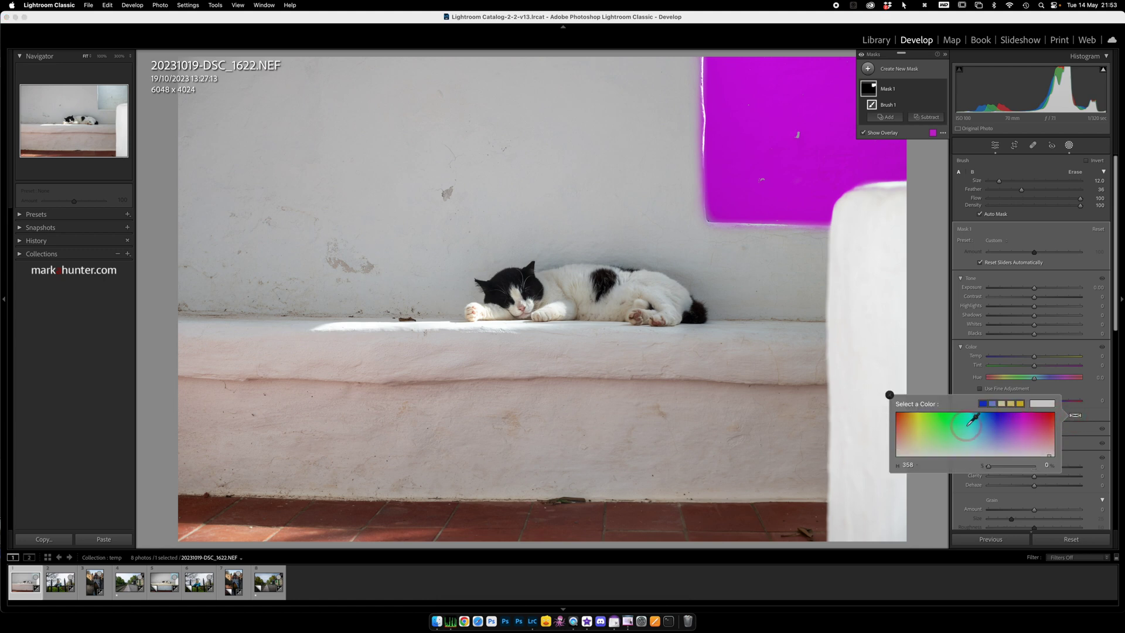
left_click_drag(968, 424, 975, 423)
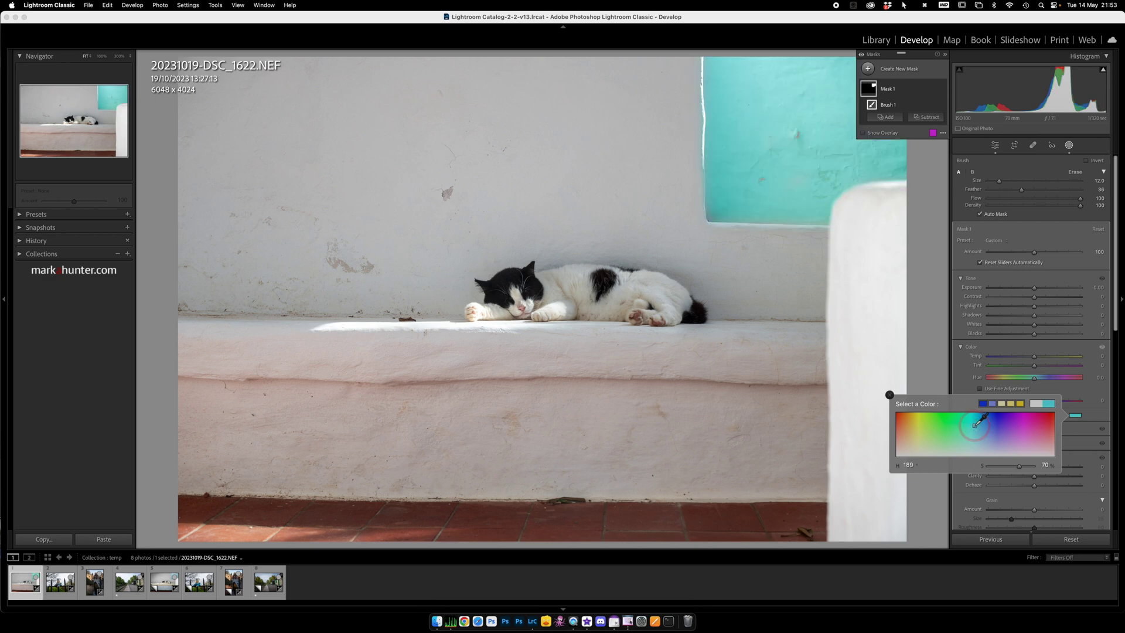
left_click_drag(975, 425, 974, 411)
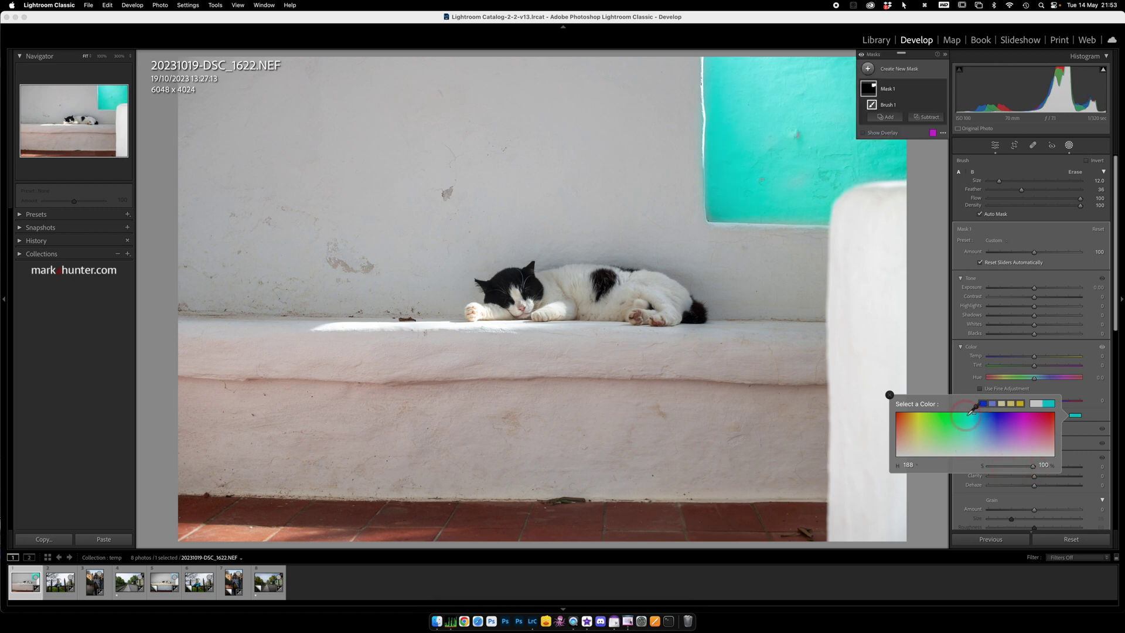
left_click_drag(976, 420, 975, 462)
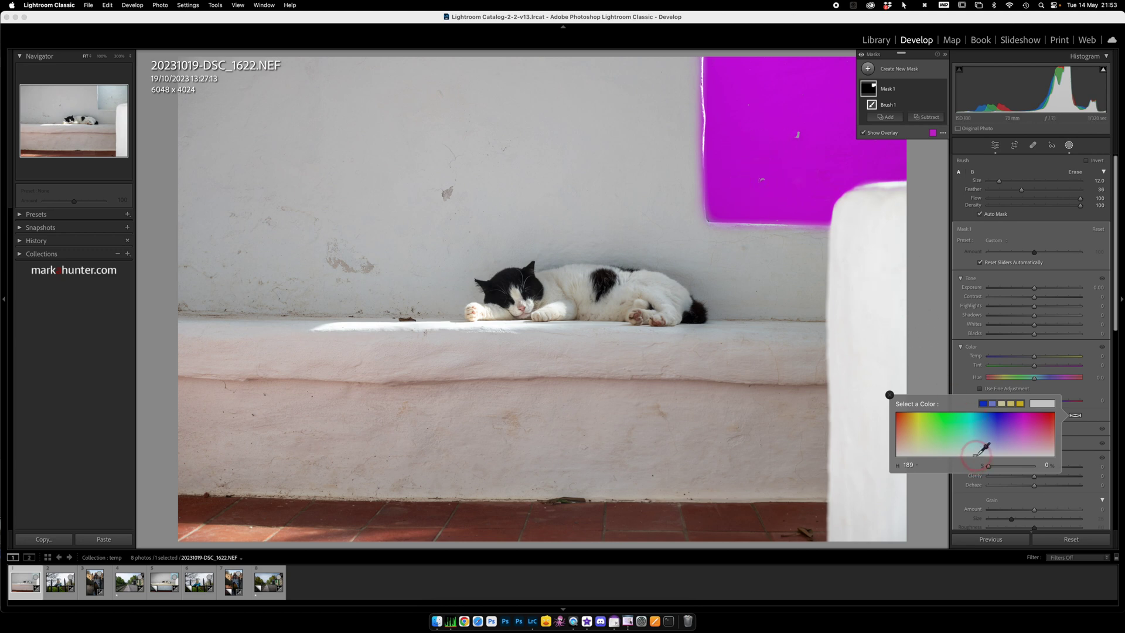
left_click_drag(976, 454, 975, 451)
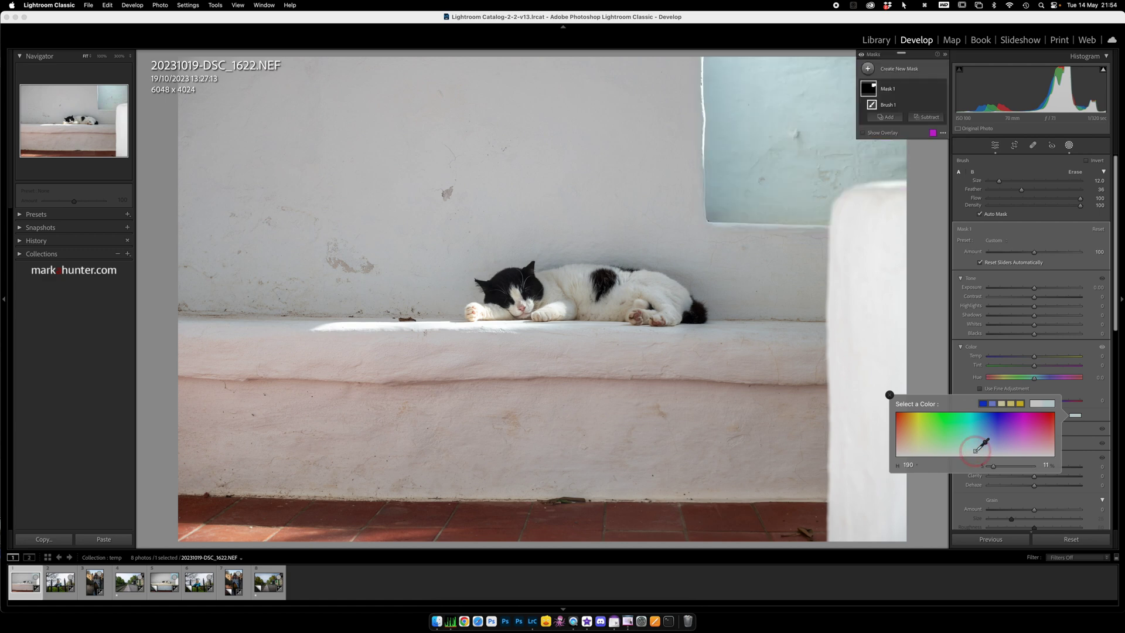
left_click_drag(975, 451, 974, 439)
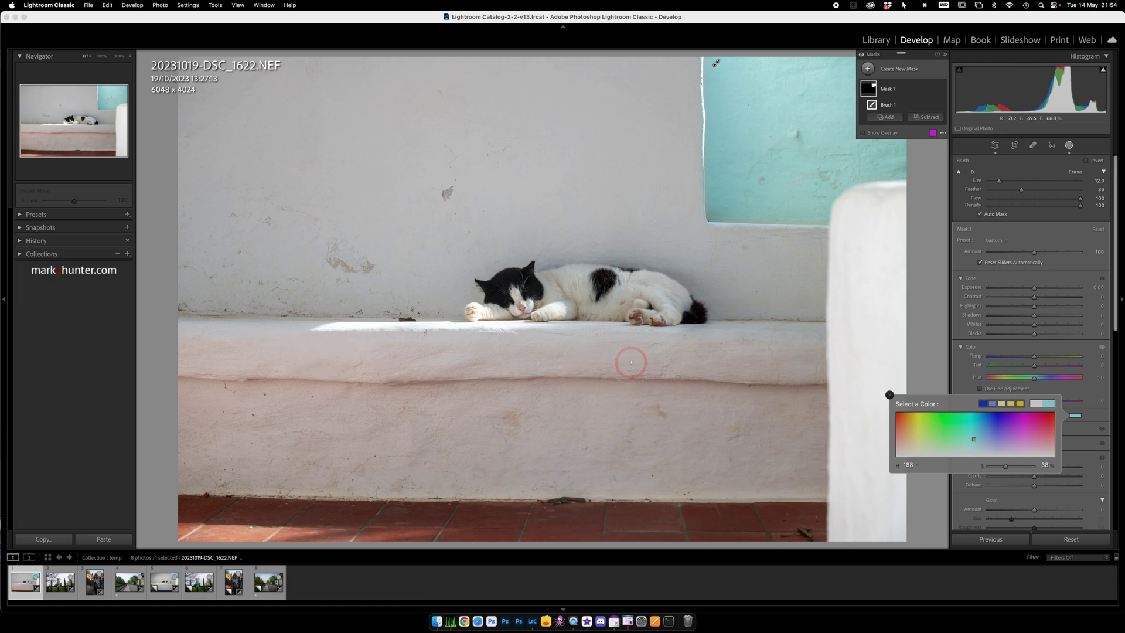
Create a second brush mask and give it a yellow tint with hue 60 and saturation 47.
mouse_move(909, 103)
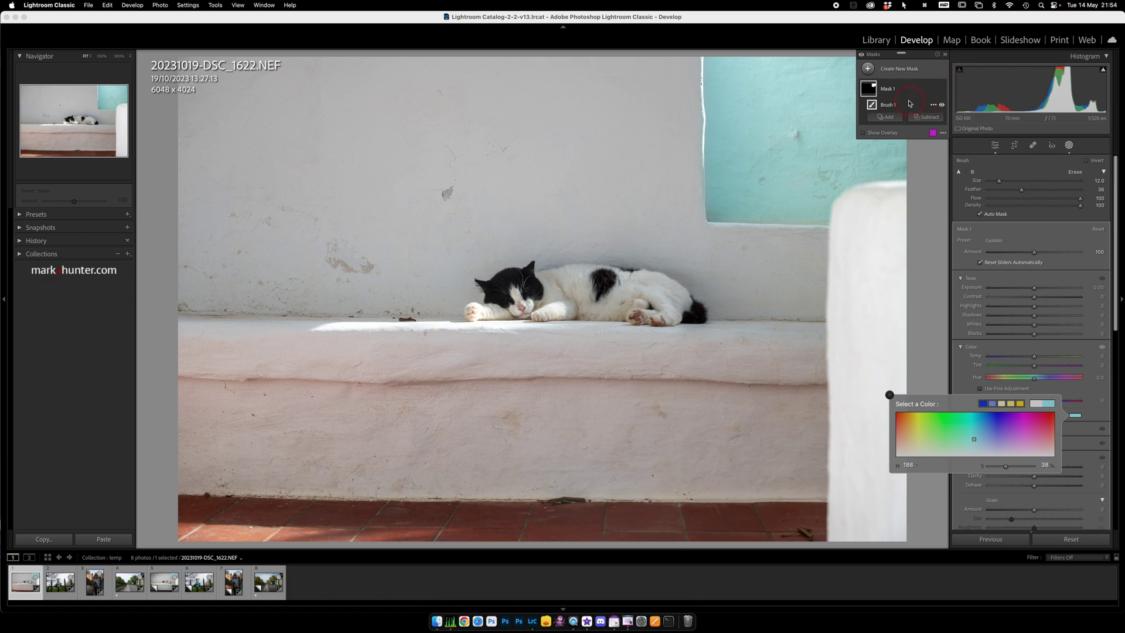
left_click(867, 68)
left_click(917, 153)
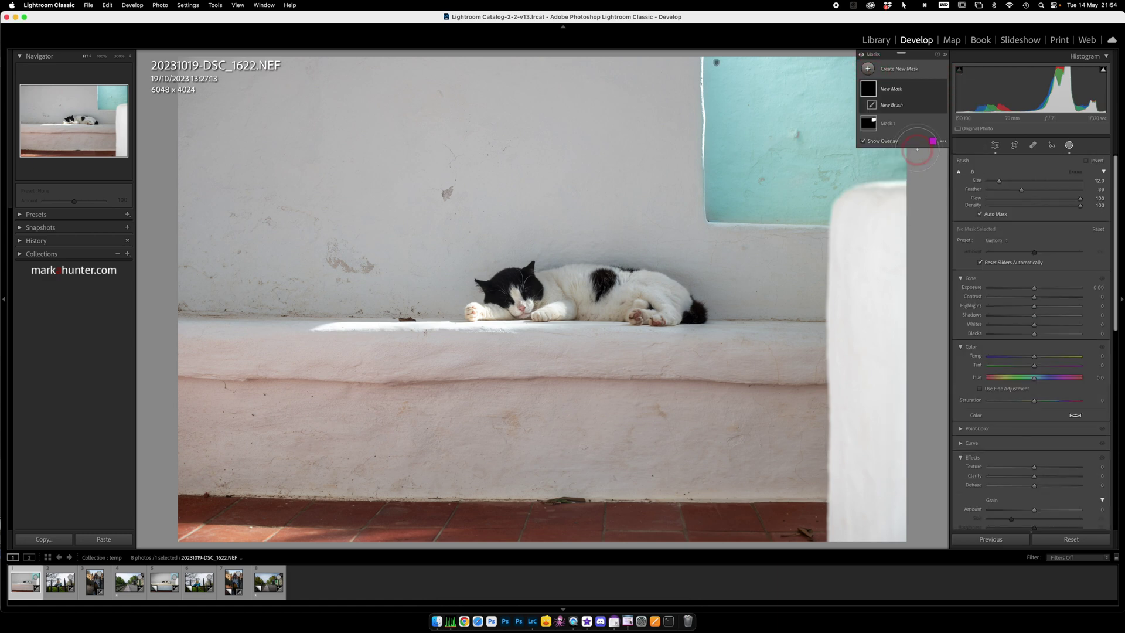
left_click(1075, 416)
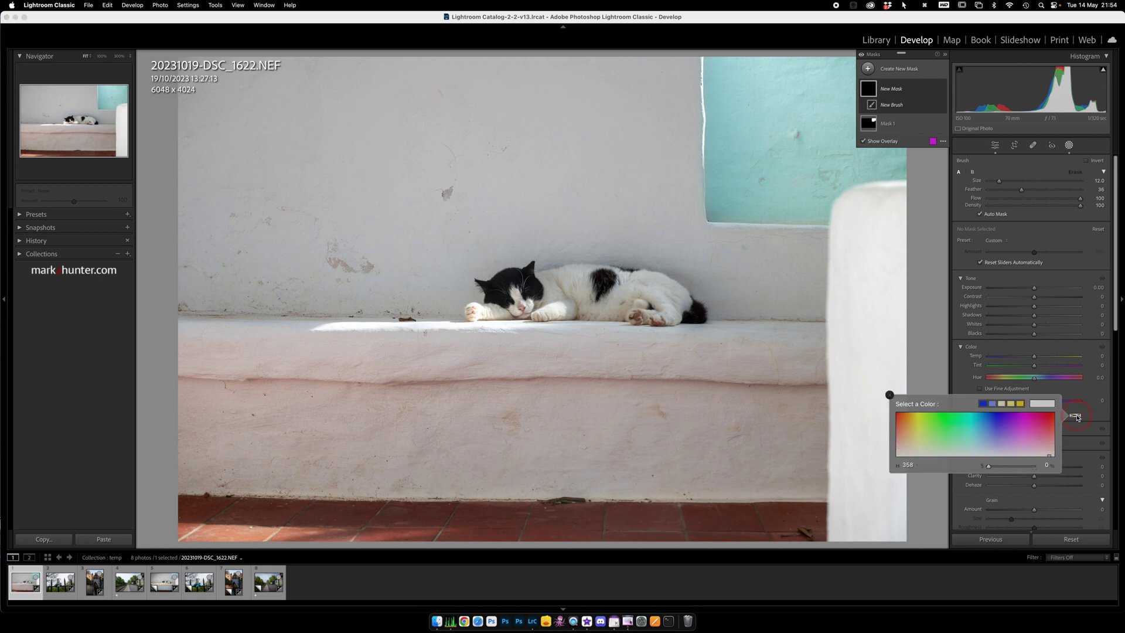
left_click(917, 435)
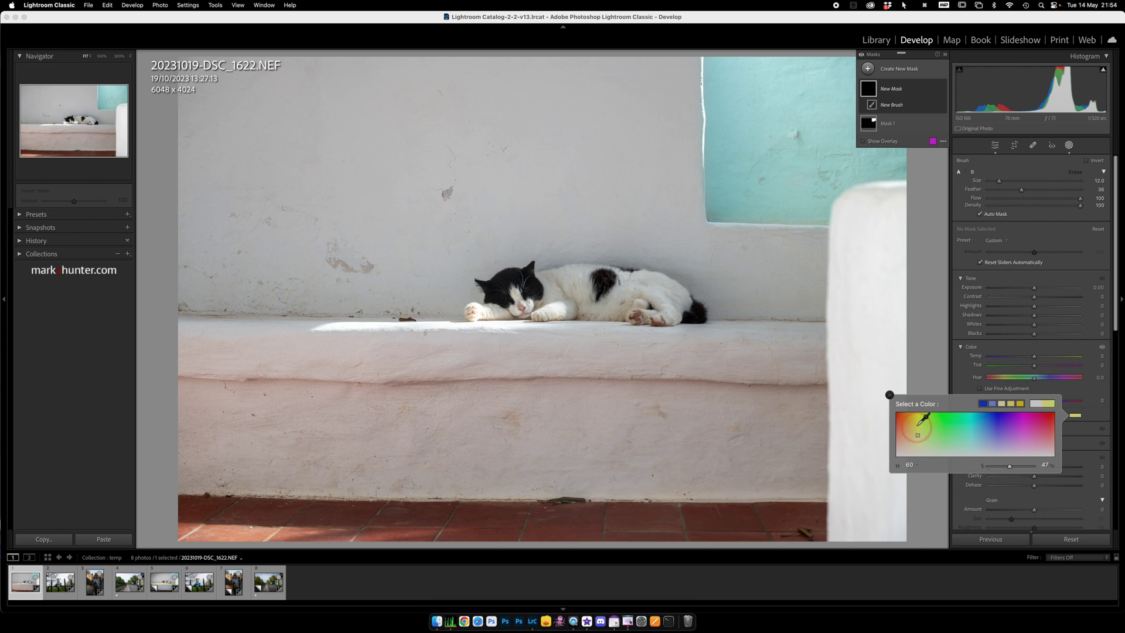
left_click(889, 395)
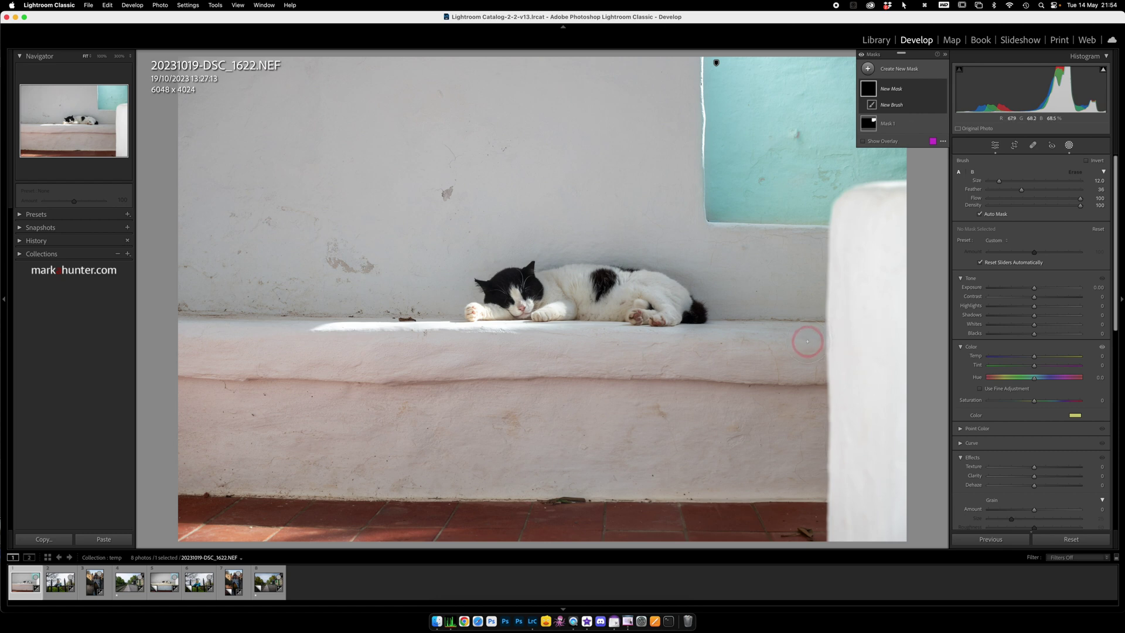
Paint the yellow tint over the ledge the cat lies on and erase the spill below its lower edge.
left_click_drag(807, 342, 181, 340)
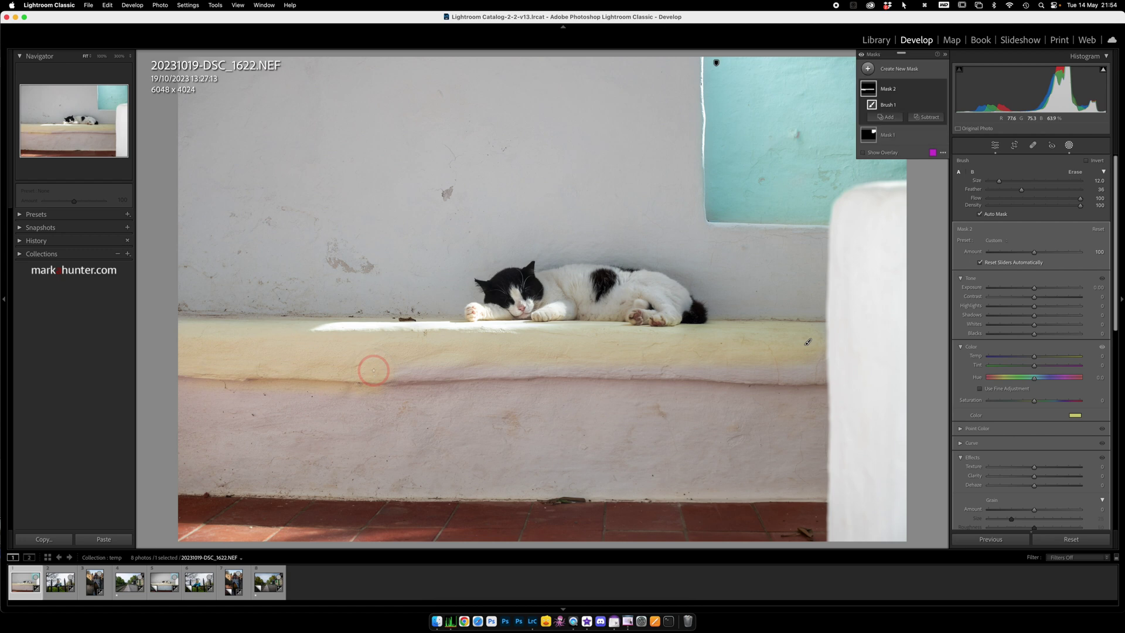
left_click(498, 367)
left_click(641, 368)
left_click(813, 373)
key("alt")
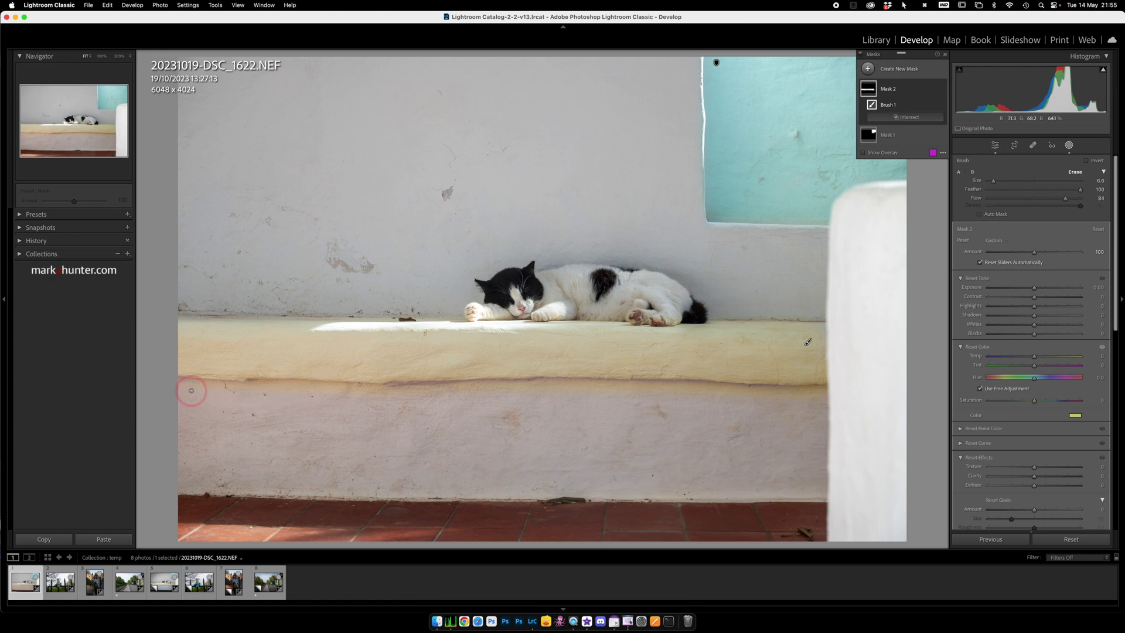
mouse_move(191, 390)
left_mouse_down()
mouse_move(827, 394)
mouse_move(253, 390)
mouse_move(332, 398)
mouse_move(184, 412)
left_mouse_up()
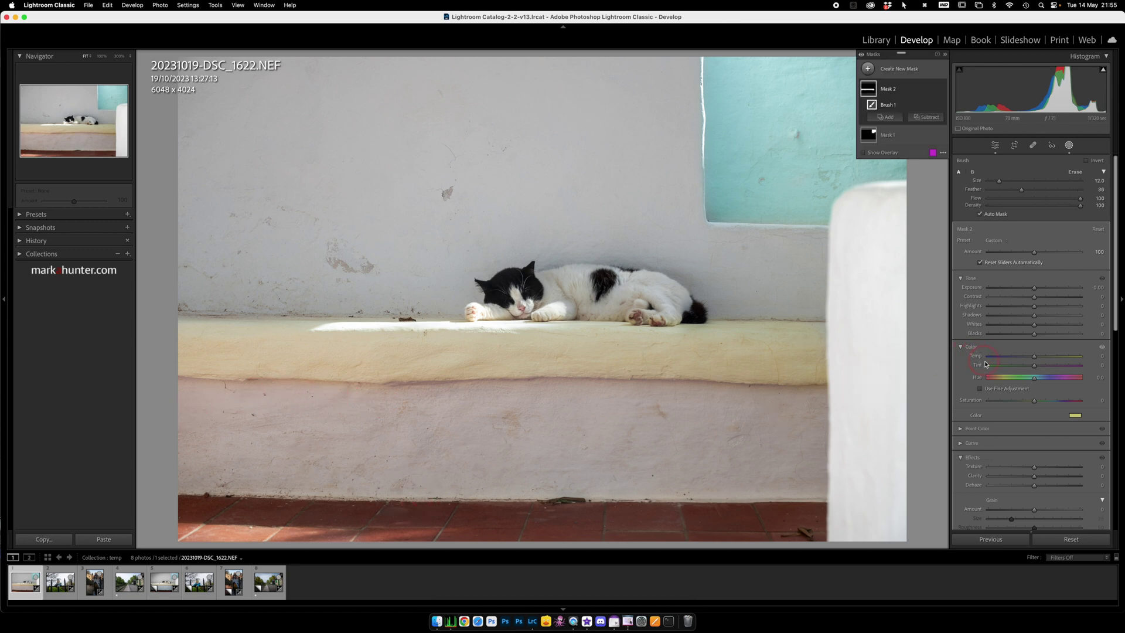
Soften the ledge mask's tint to a paler, less saturated yellow.
left_click(1078, 417)
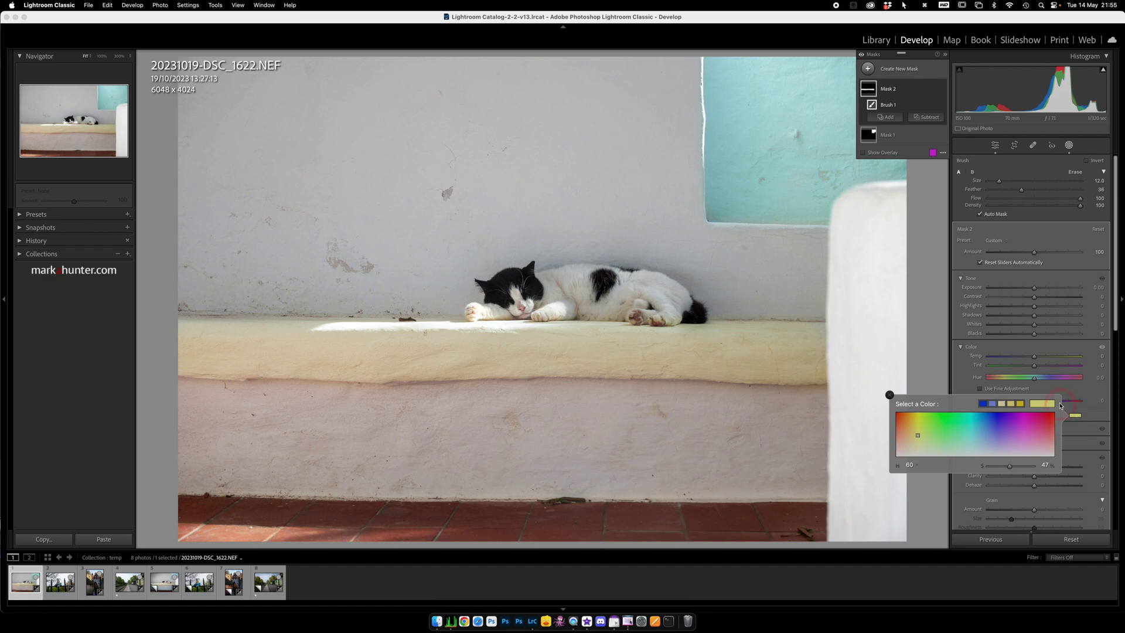
left_click(917, 118)
left_click(918, 435)
left_click_drag(918, 435, 918, 443)
left_click(1090, 416)
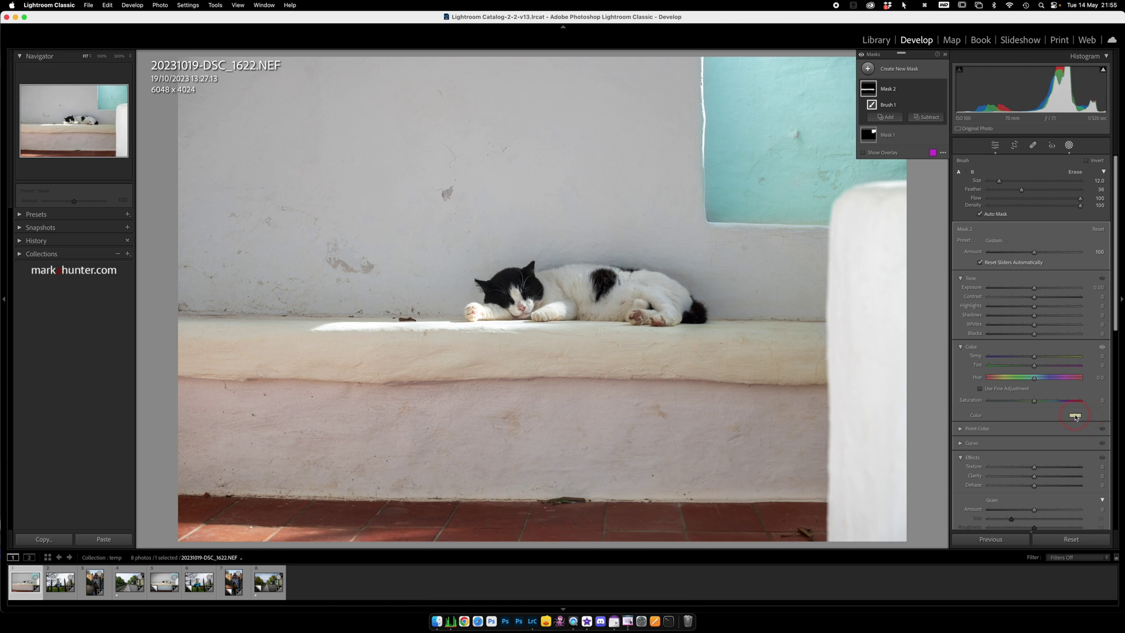
Try the ledge mask's Saturation adjustment at high and low levels, ending at 100.
left_click_drag(1034, 403, 1063, 404)
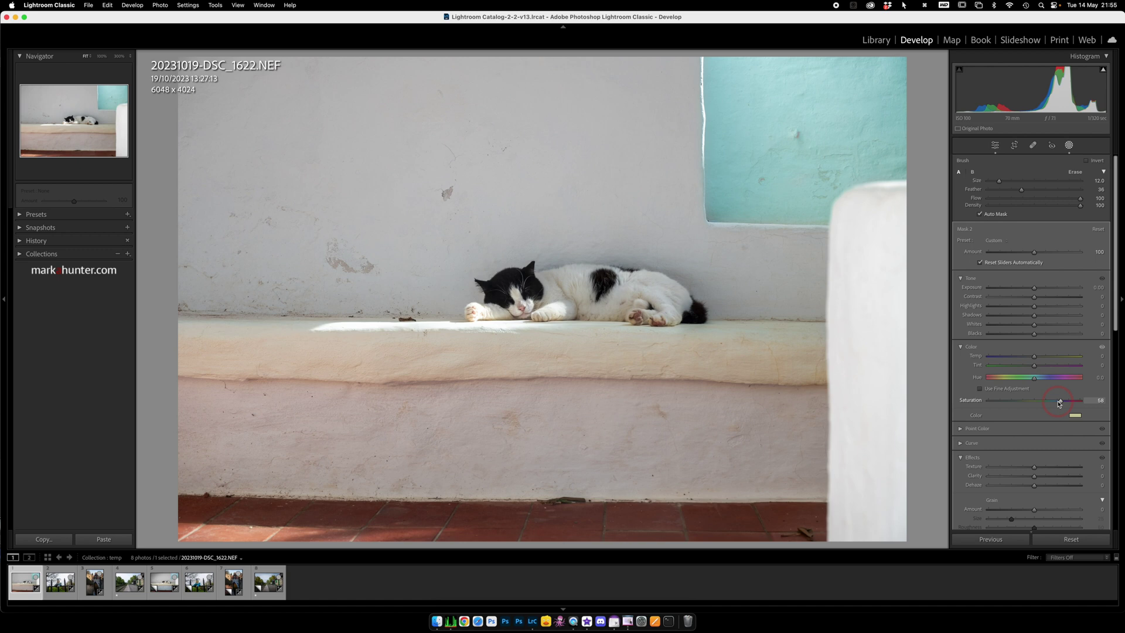
left_click(990, 403)
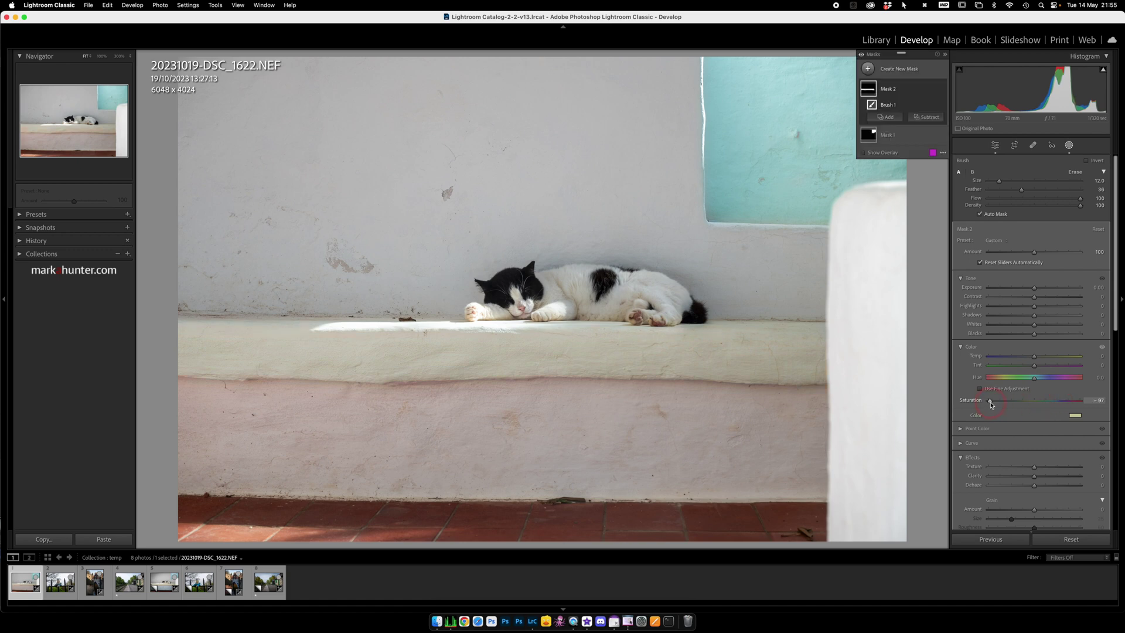
left_click_drag(990, 403, 1088, 405)
left_click(1080, 404)
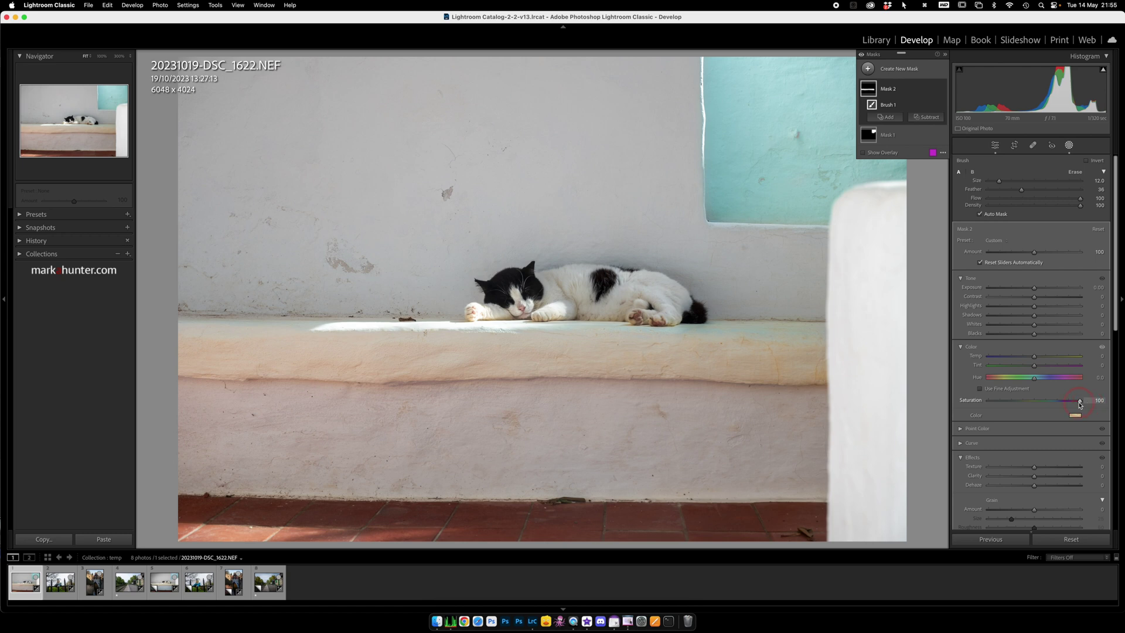
Set the ledge mask's Saturation to -7 and its Exposure to -0.07.
left_click(1032, 403)
left_click_drag(1030, 289, 1034, 289)
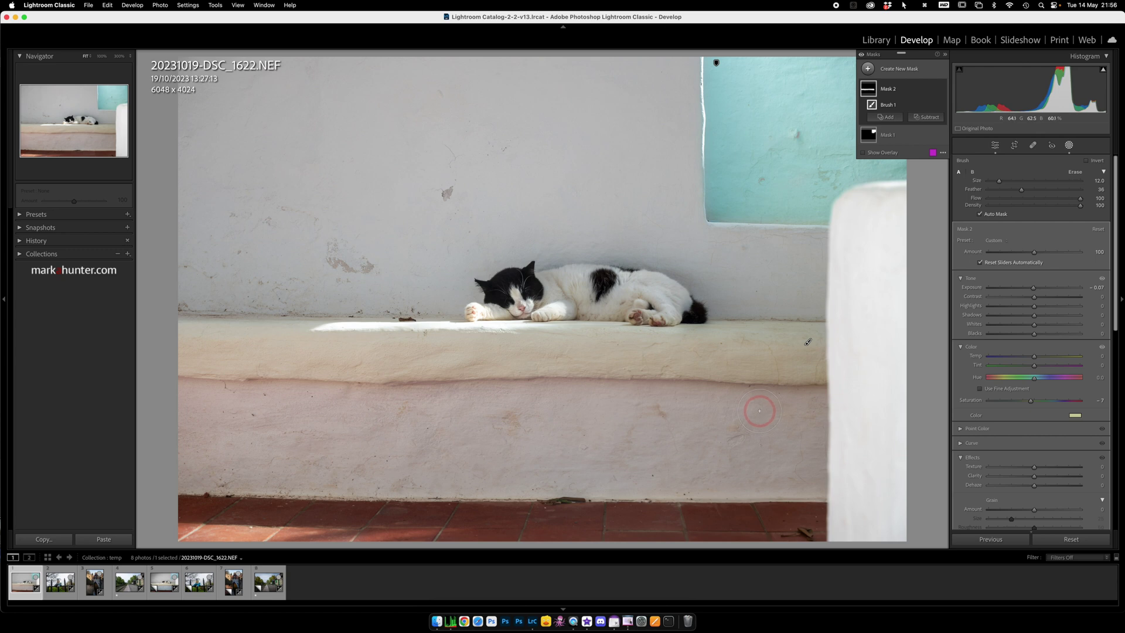
Create a third brush mask and give it a pink tint with hue 356 and saturation 44.
left_click(868, 68)
left_click(909, 149)
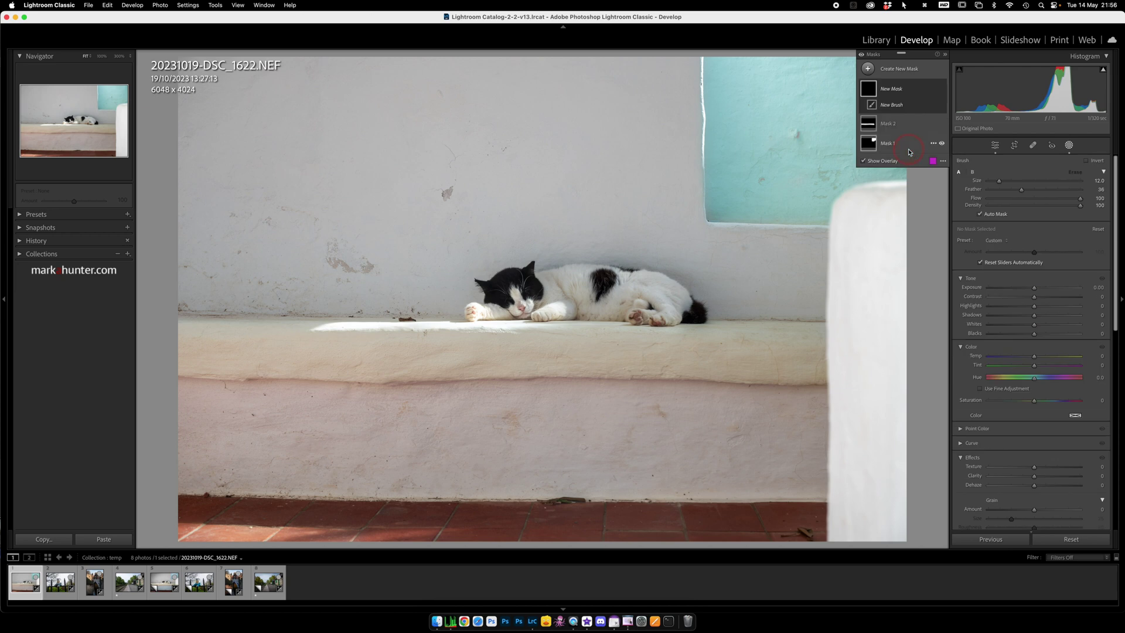
left_click(1076, 417)
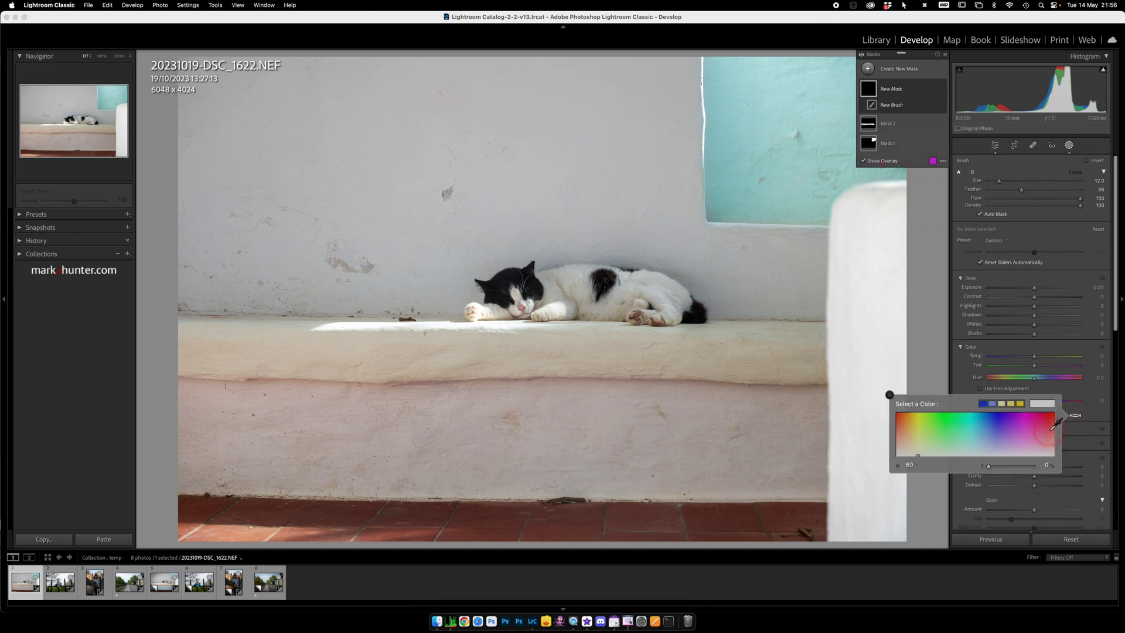
left_click(1048, 435)
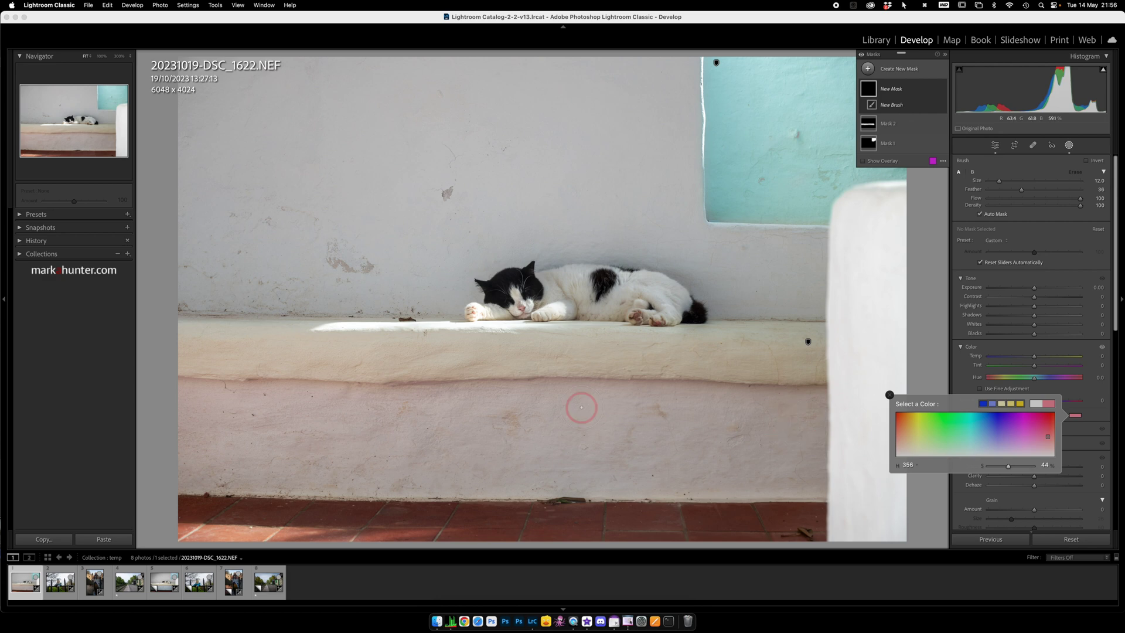
Enlarge the brush to size 19 and paint the pink tint over the lower wall between the ledge and the floor tiles.
key("bracketright")
key("bracketright")
key("bracketright")
key("bracketright")
key("bracketright")
key("bracketright")
key("bracketright")
key("bracketright")
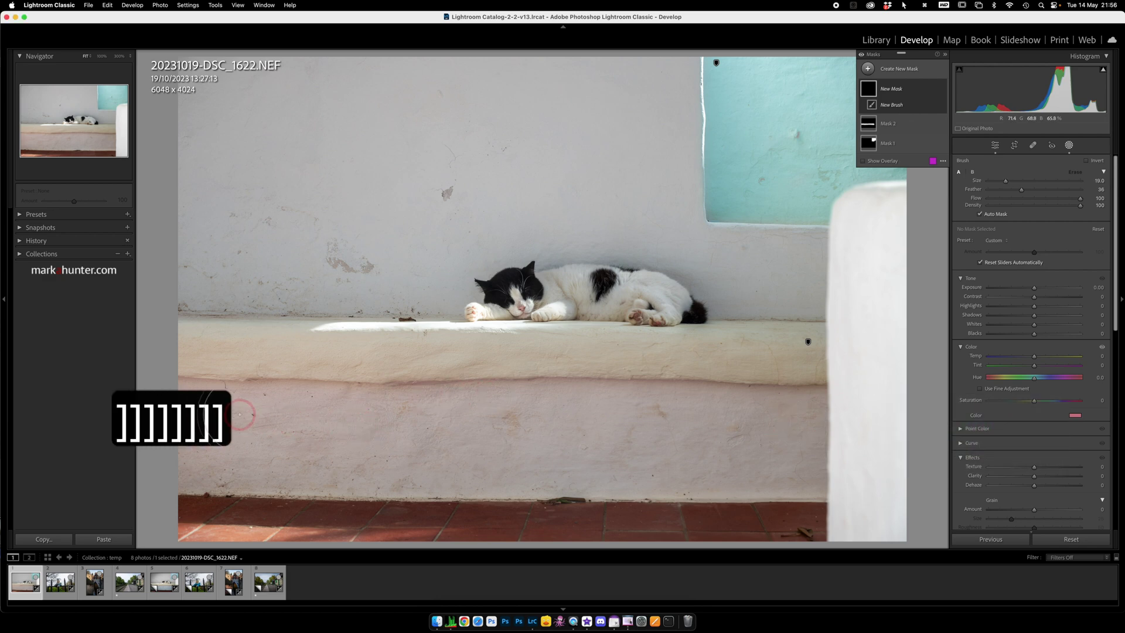
mouse_move(190, 413)
left_mouse_down()
mouse_move(805, 420)
mouse_move(792, 472)
mouse_move(511, 462)
mouse_move(186, 469)
left_mouse_up()
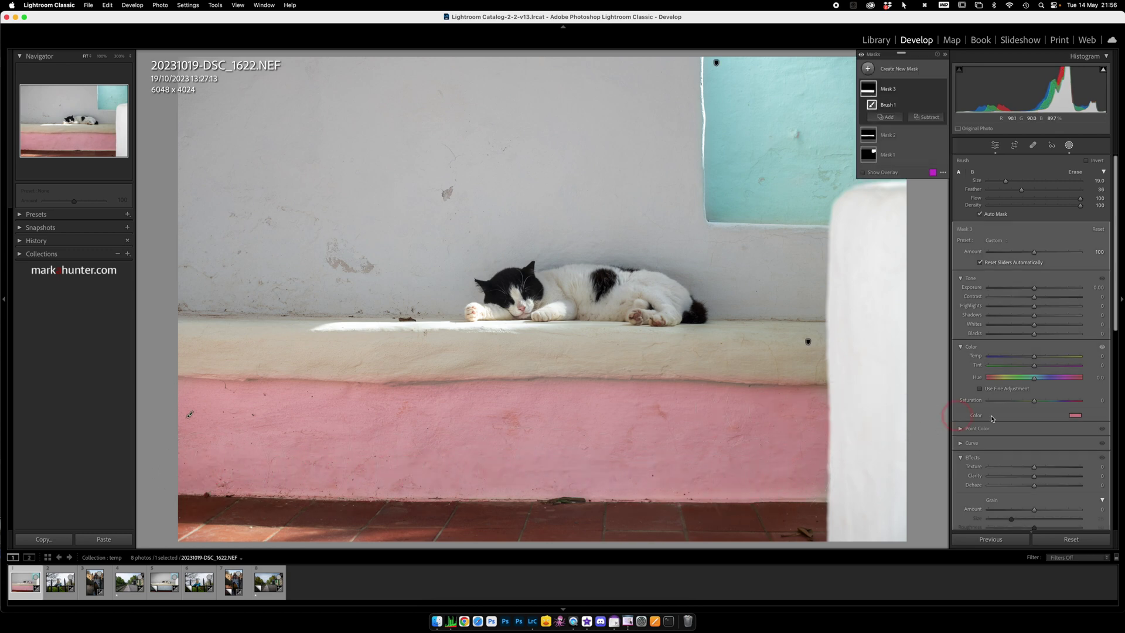
Reduce the lower wall mask's tint saturation to 10 and close the masking tools.
left_click(1076, 416)
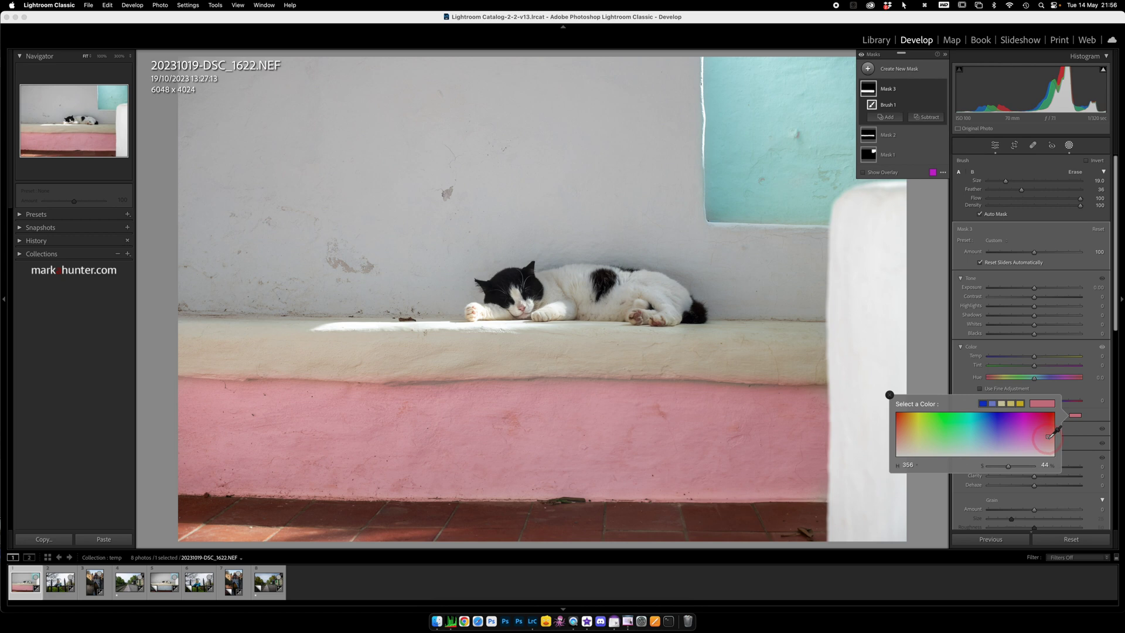
left_click(1008, 468)
left_click_drag(1008, 468, 993, 469)
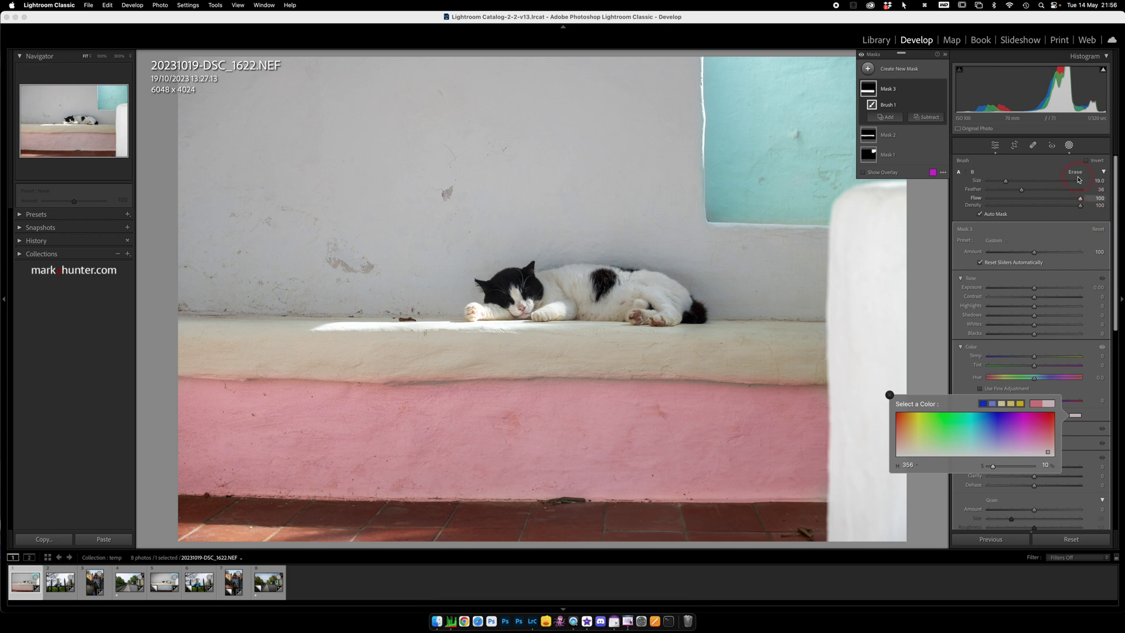
left_click(1069, 147)
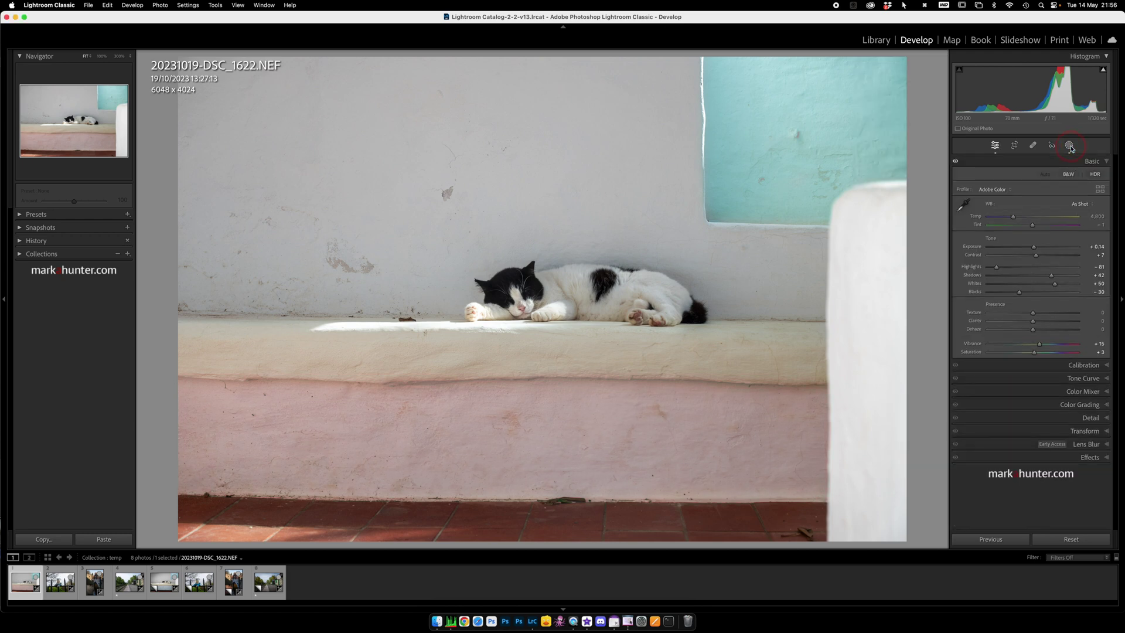
Compare the cat photo before and after the edits by switching repeatedly between the two versions.
key("backslash")
key("backslash")
key("backslash")
key("backslash")
key("backslash")
key("backslash")
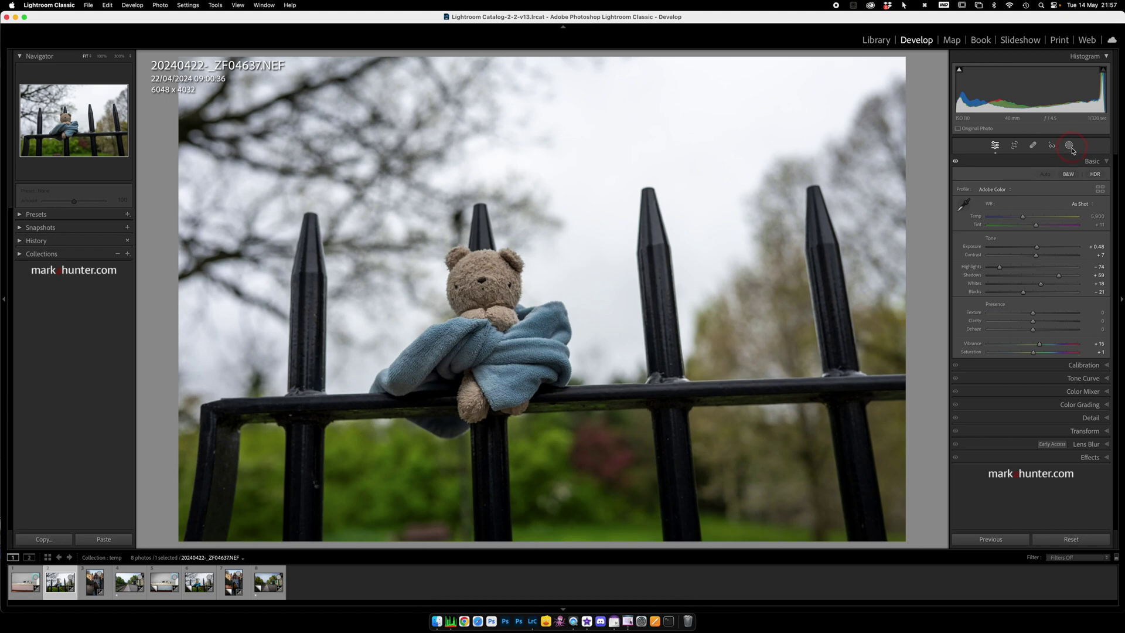
Create a Color Range mask on the teddy bear photo, sampling the blue of the blanket.
left_click(102, 56)
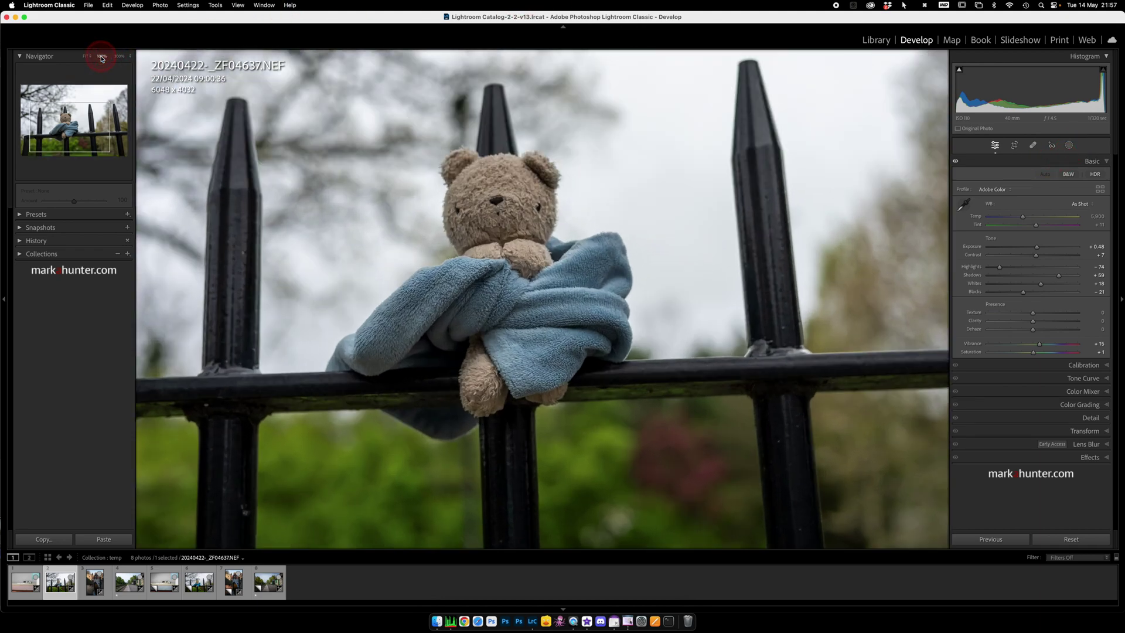
left_click_drag(502, 213, 574, 302)
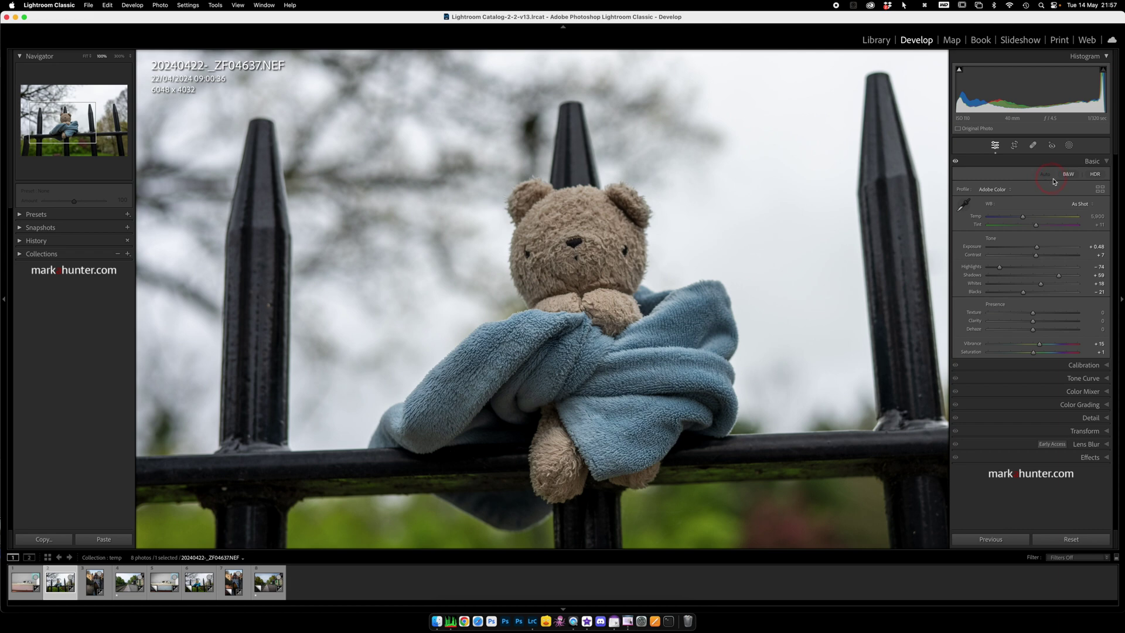
left_click(1071, 539)
left_click(1043, 174)
left_click(1068, 146)
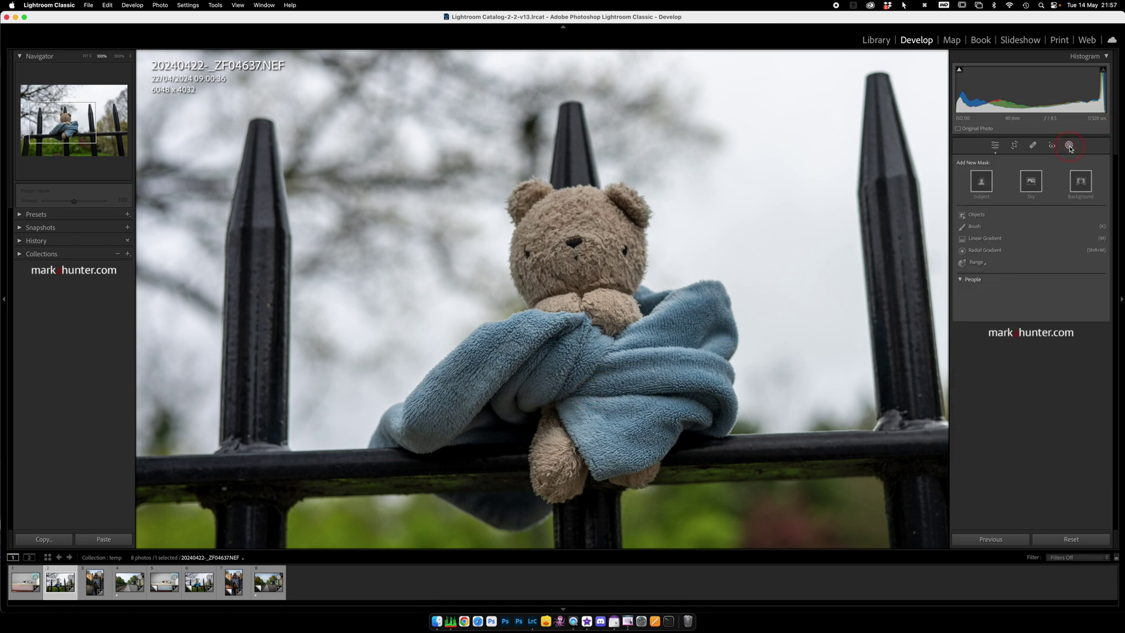
left_click(976, 262)
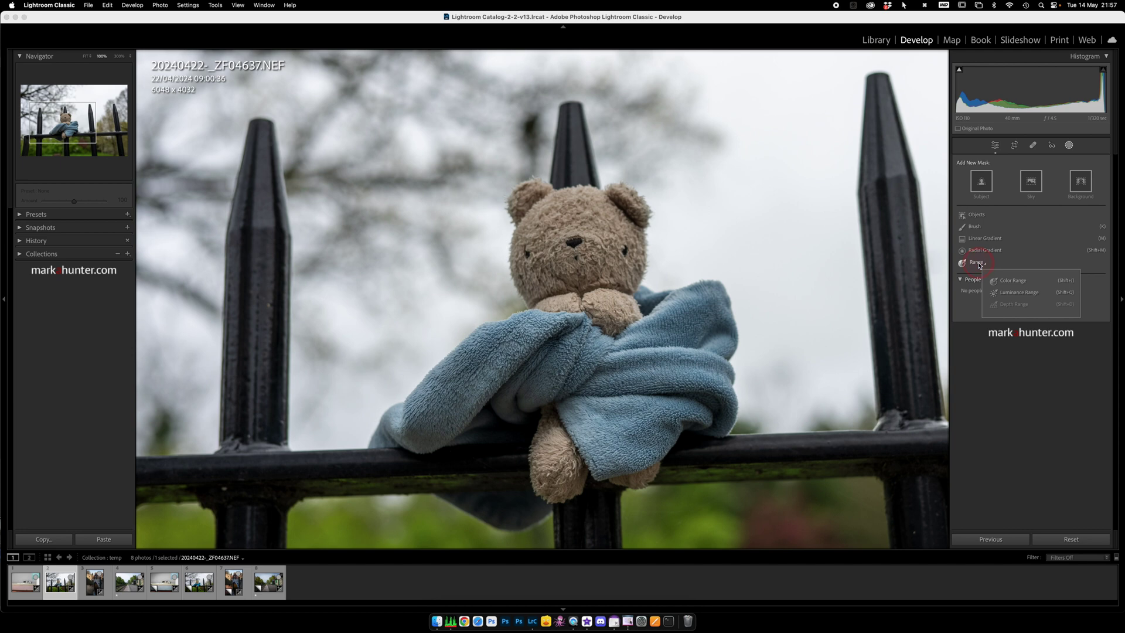
left_click(1009, 283)
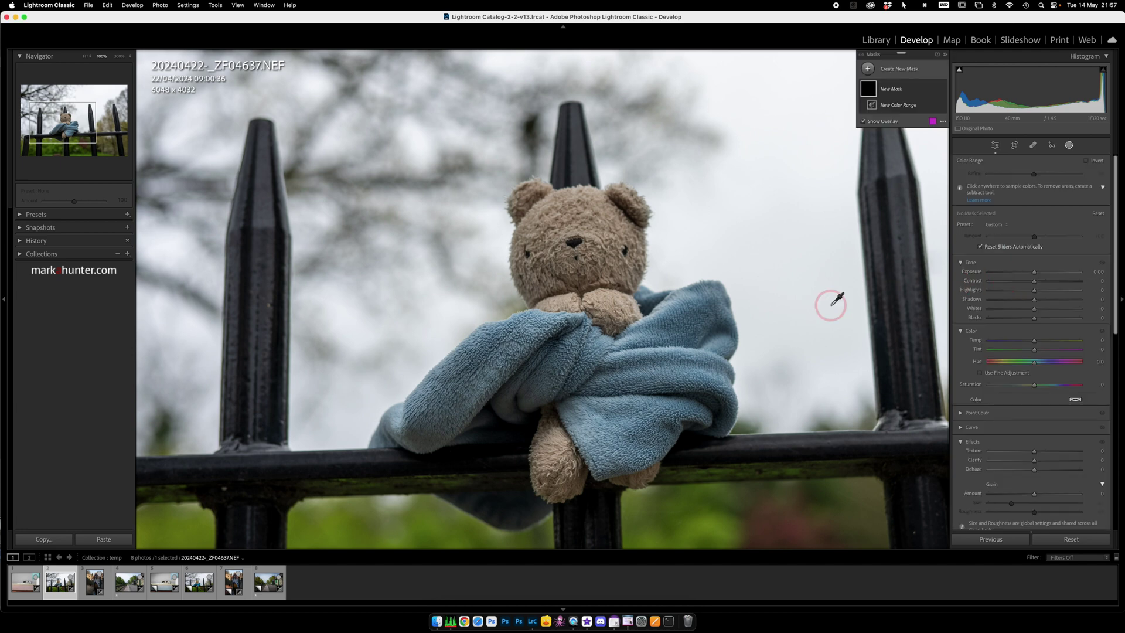
left_click(650, 362)
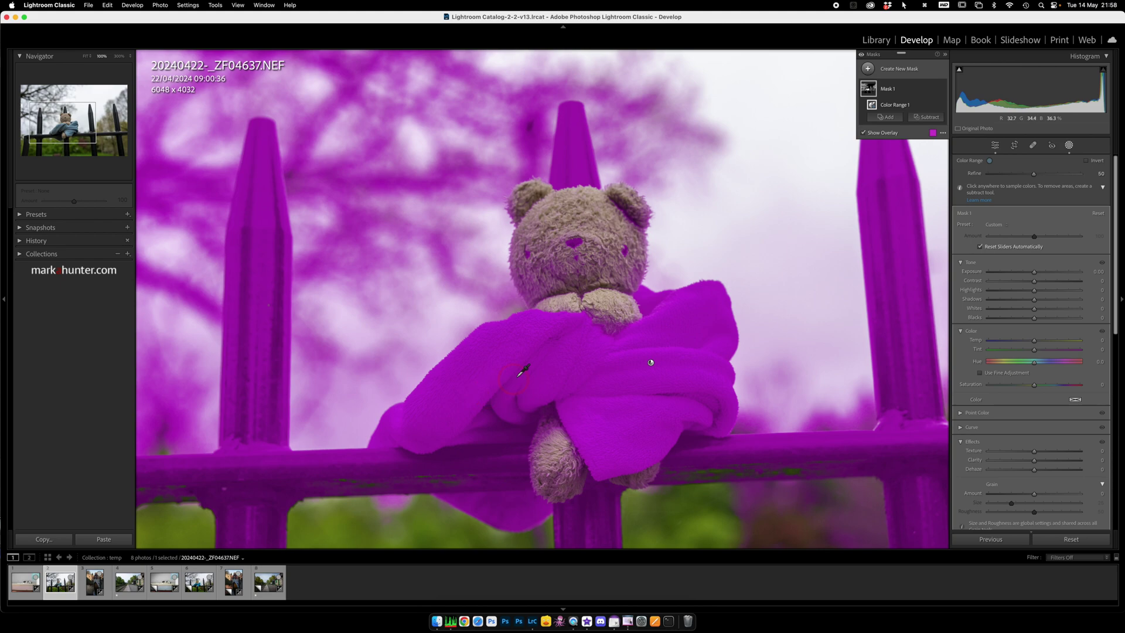
Intersect the blanket's Color Range mask with a new brush component.
left_click(86, 57)
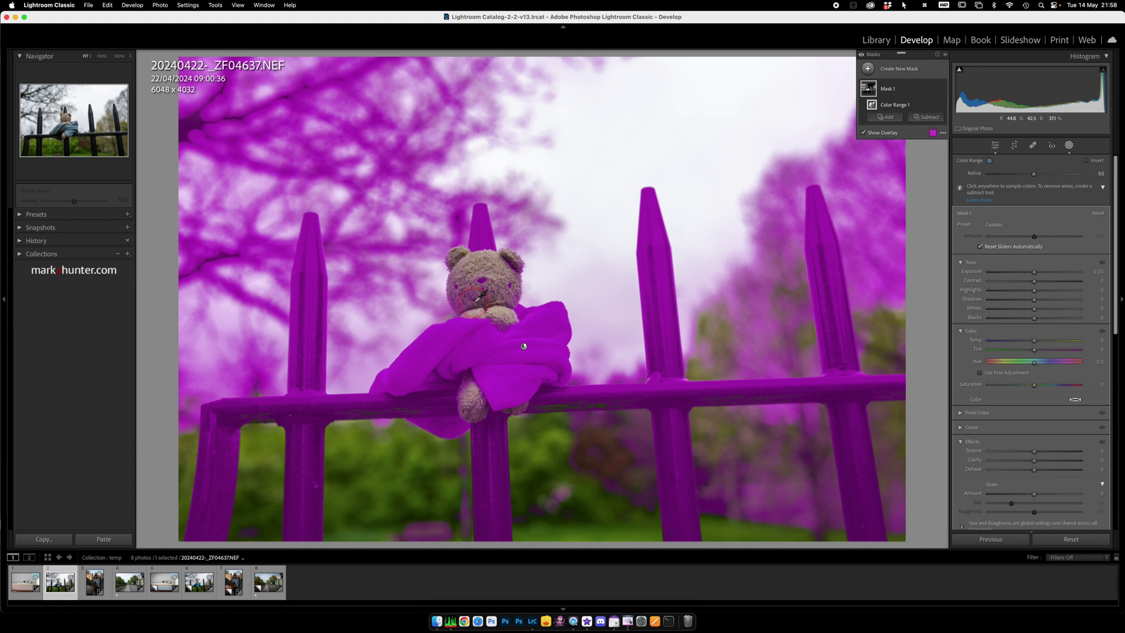
left_click(927, 117)
left_click(905, 118)
key("alt")
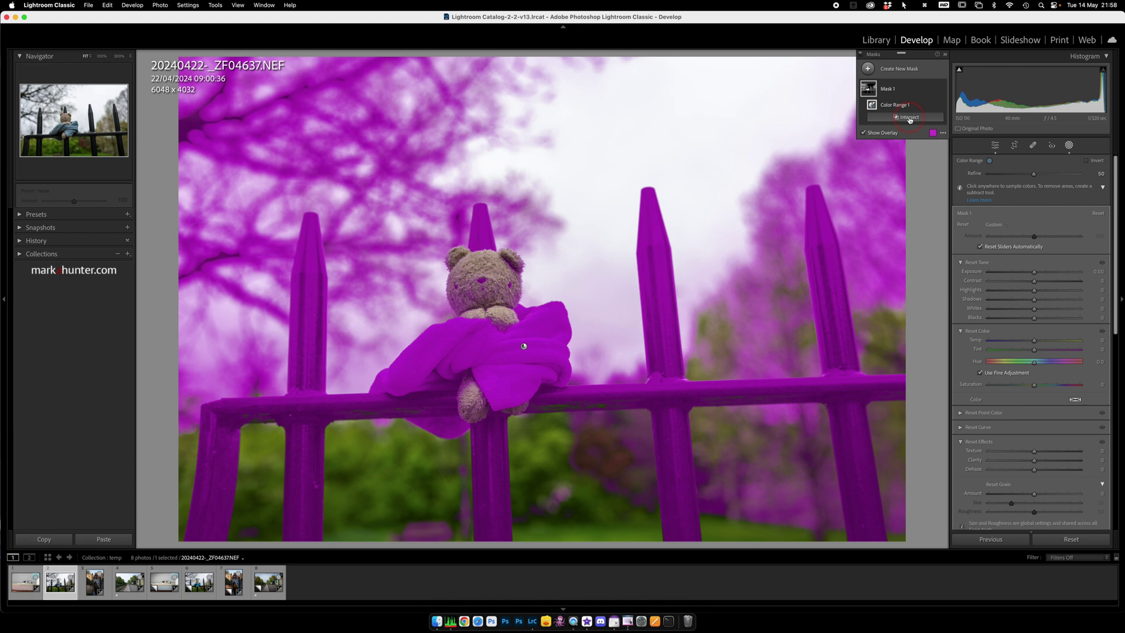
left_click(909, 118)
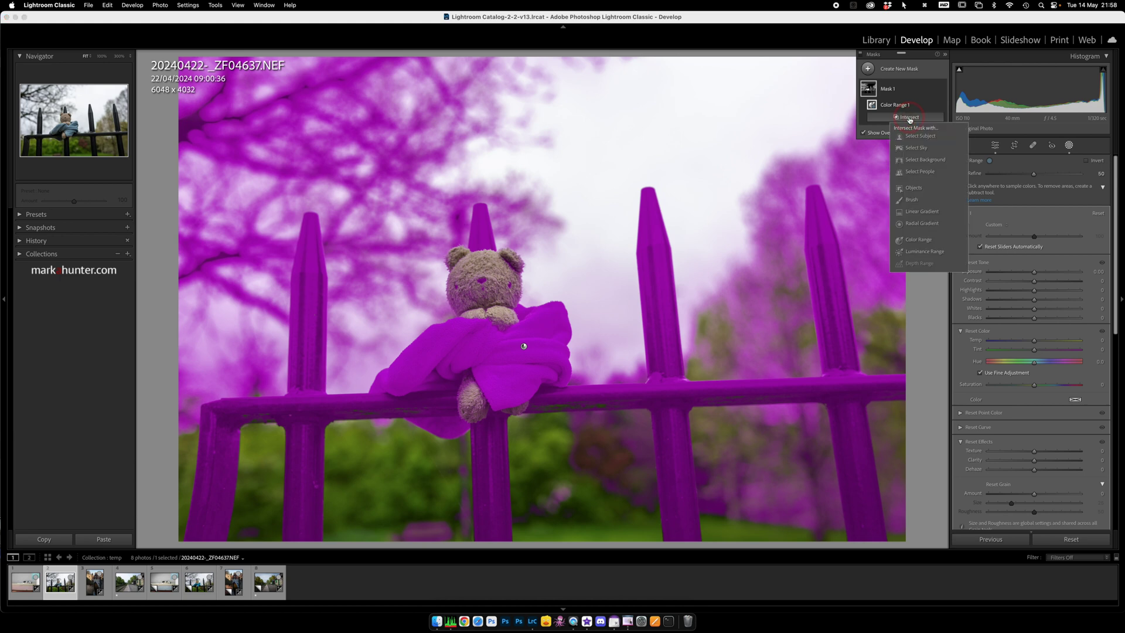
left_click(913, 199)
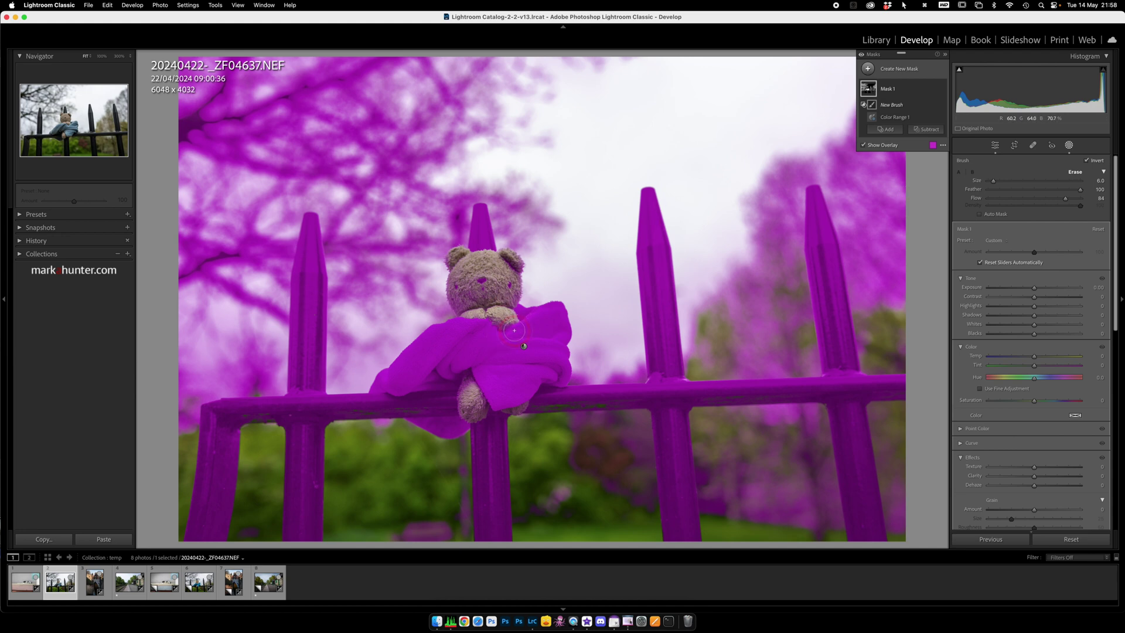
Paint the intersecting brush over the blanket, including the part hanging below the rail, and shrink the brush for work around the bear's foot.
key("bracketright")
key("bracketright")
mouse_move(515, 328)
left_mouse_down()
mouse_move(564, 308)
mouse_move(548, 310)
left_mouse_up()
mouse_move(481, 326)
left_mouse_down()
mouse_move(437, 330)
mouse_move(384, 390)
mouse_move(470, 350)
mouse_move(491, 398)
mouse_move(559, 364)
mouse_move(558, 332)
mouse_move(505, 343)
mouse_move(503, 373)
mouse_move(489, 357)
mouse_move(504, 389)
mouse_move(513, 377)
mouse_move(482, 334)
mouse_move(453, 330)
mouse_move(425, 357)
left_mouse_up()
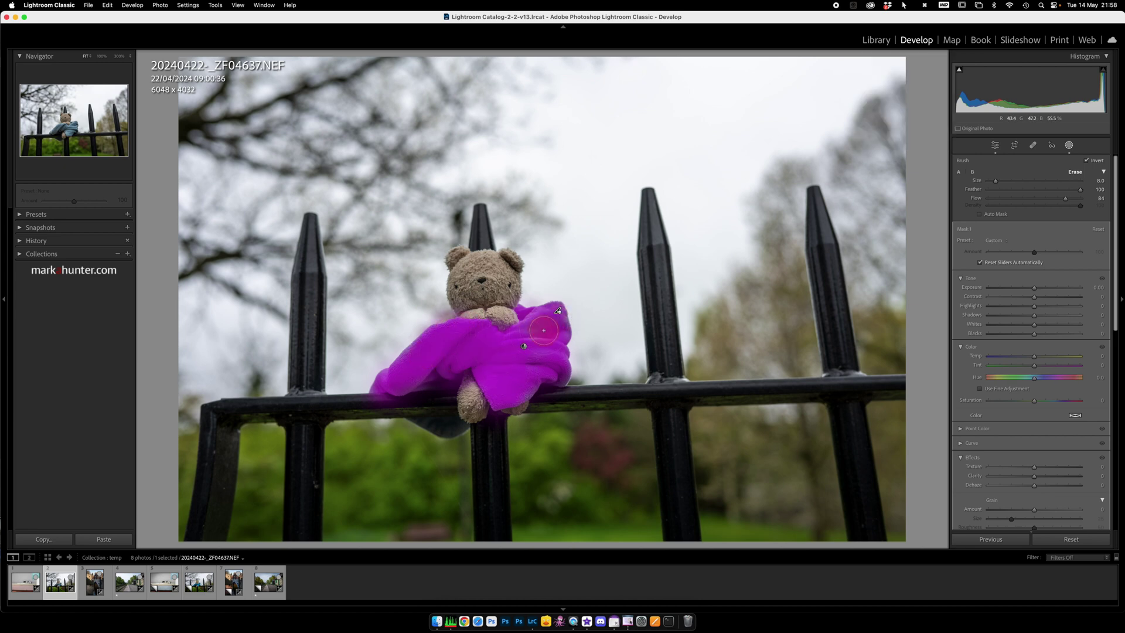
mouse_move(439, 424)
left_mouse_down()
mouse_move(450, 419)
mouse_move(440, 426)
left_mouse_up()
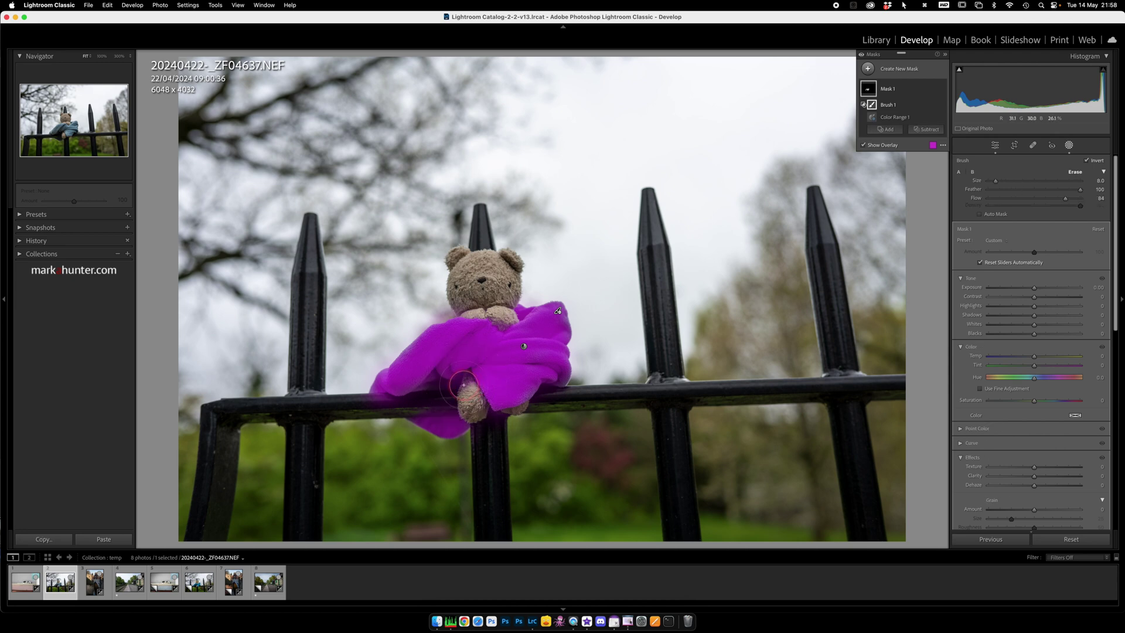
key("alt+[")
key("alt+[")
key("alt+[")
key("alt+[")
key("alt+[")
key("alt+[")
key("alt+[")
key("alt+[")
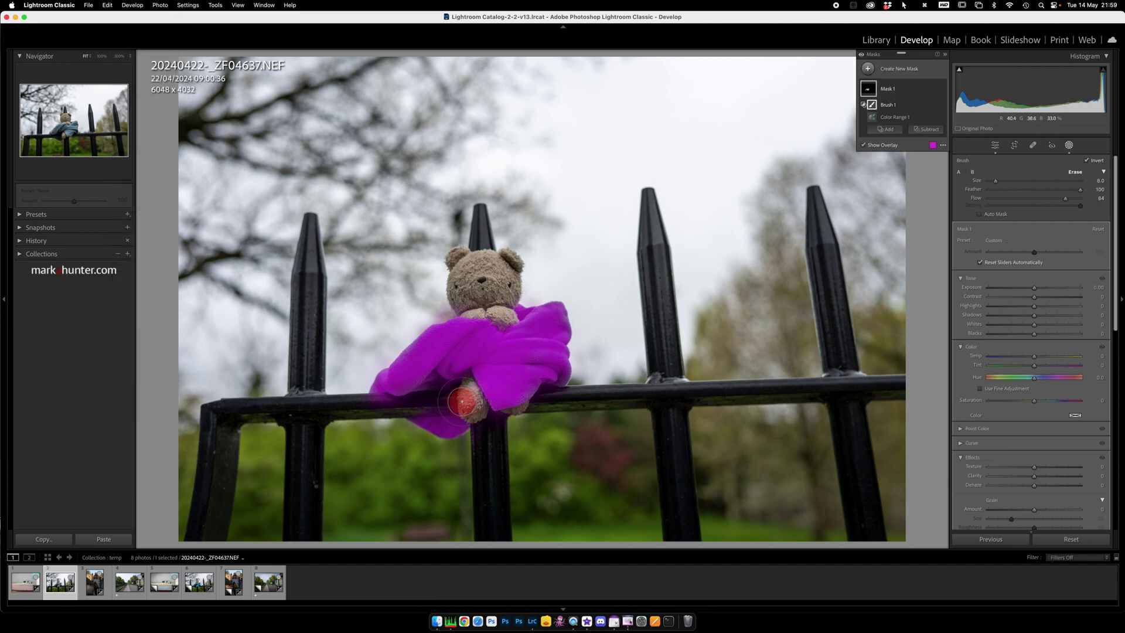
Tint the blanket mask blue with hue 232 and saturation 79.
left_click(1075, 417)
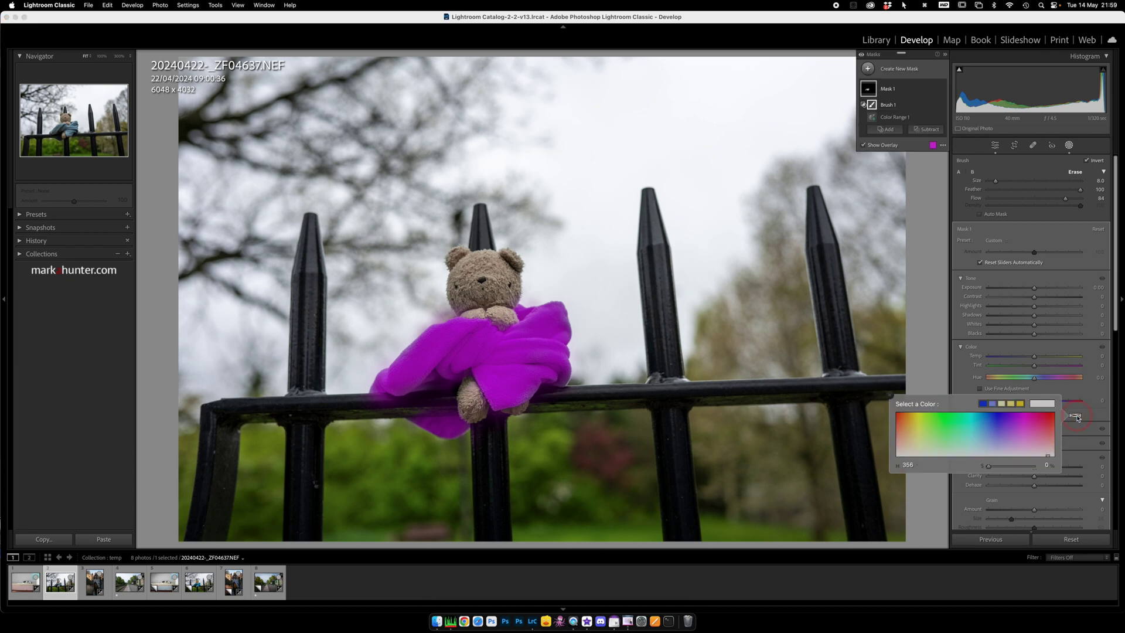
left_click(995, 419)
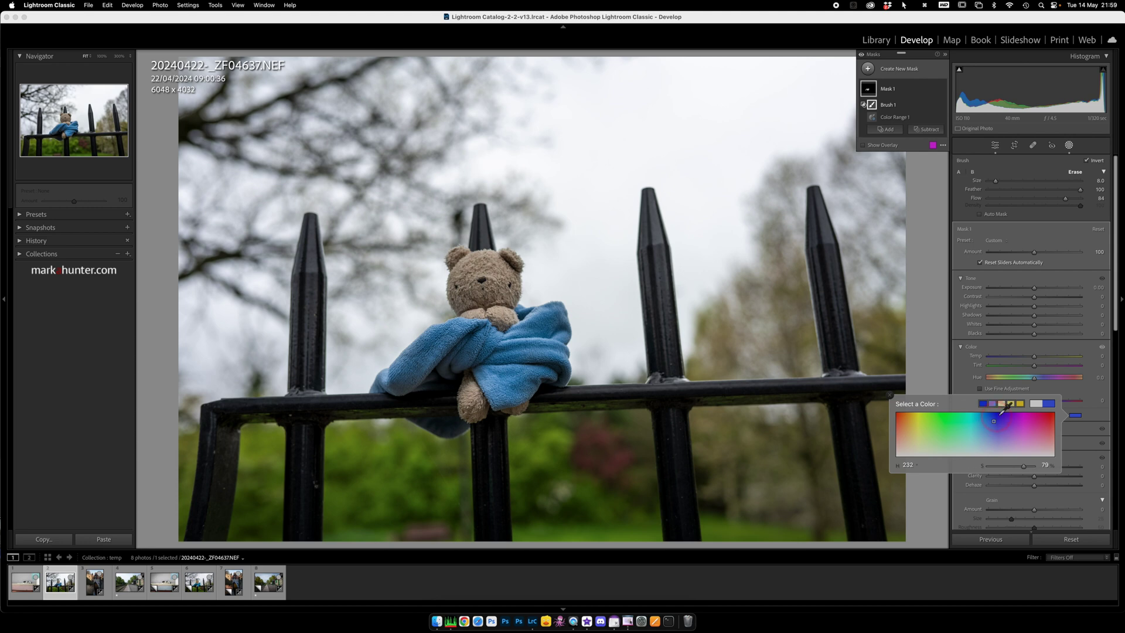
left_click(890, 394)
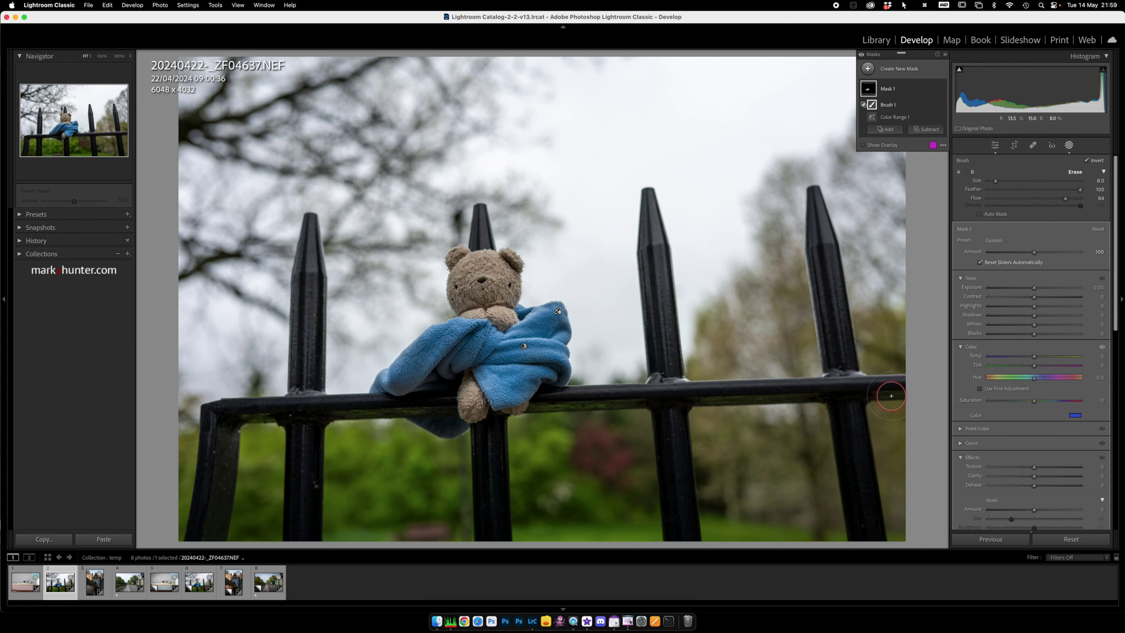
left_click(895, 97)
left_click(1023, 282)
left_click(892, 90)
Create a new brush mask and paint it over the teddy bear's head and paws above the blanket.
left_click(870, 70)
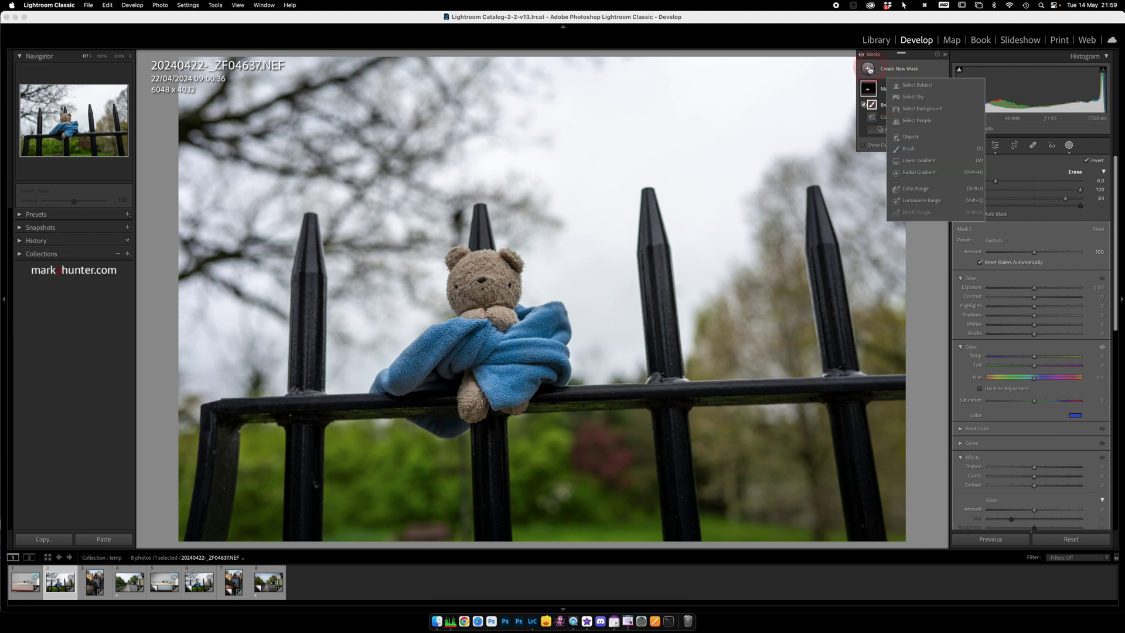
left_click(913, 145)
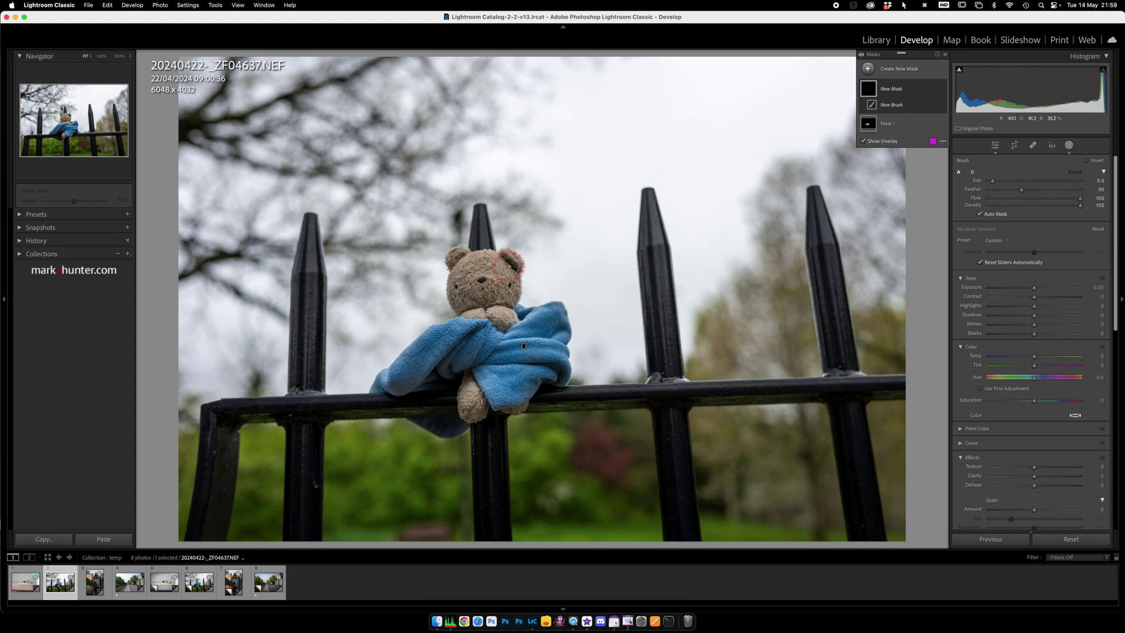
left_click(513, 265)
mouse_move(513, 265)
left_mouse_down()
mouse_move(449, 252)
mouse_move(464, 312)
mouse_move(502, 324)
mouse_move(513, 314)
mouse_move(522, 290)
mouse_move(507, 263)
mouse_move(478, 293)
mouse_move(498, 281)
mouse_move(494, 293)
left_mouse_up()
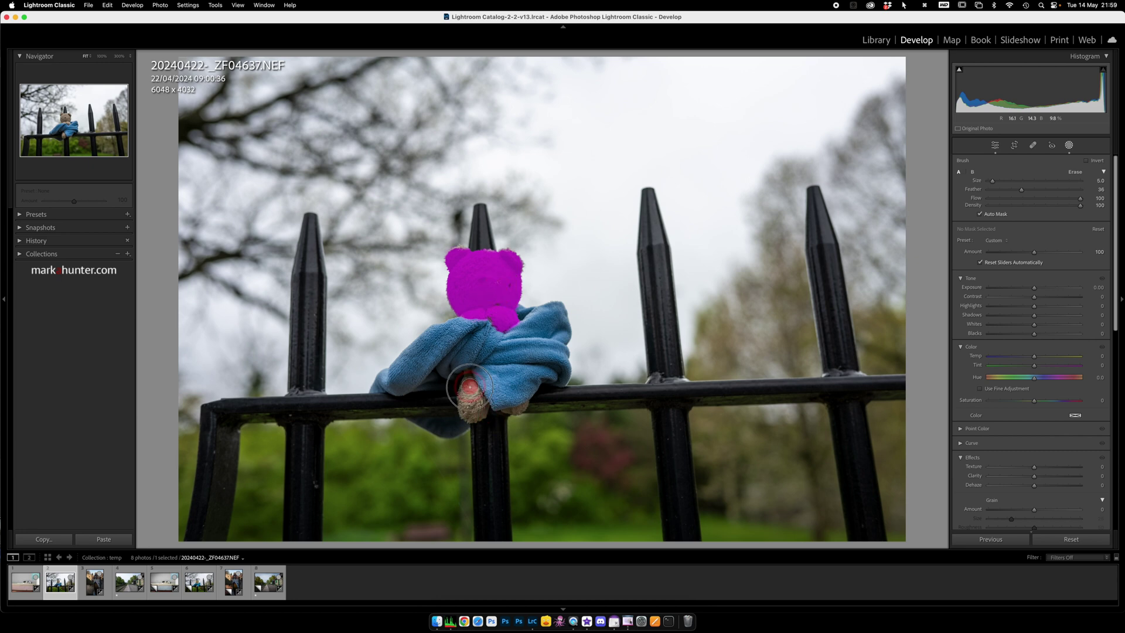
Extend the bear mask over both feet, using a brush of size 2 for the partly hidden one.
left_click(467, 389)
mouse_move(467, 389)
left_mouse_down()
mouse_move(460, 402)
mouse_move(479, 406)
mouse_move(475, 396)
left_mouse_up()
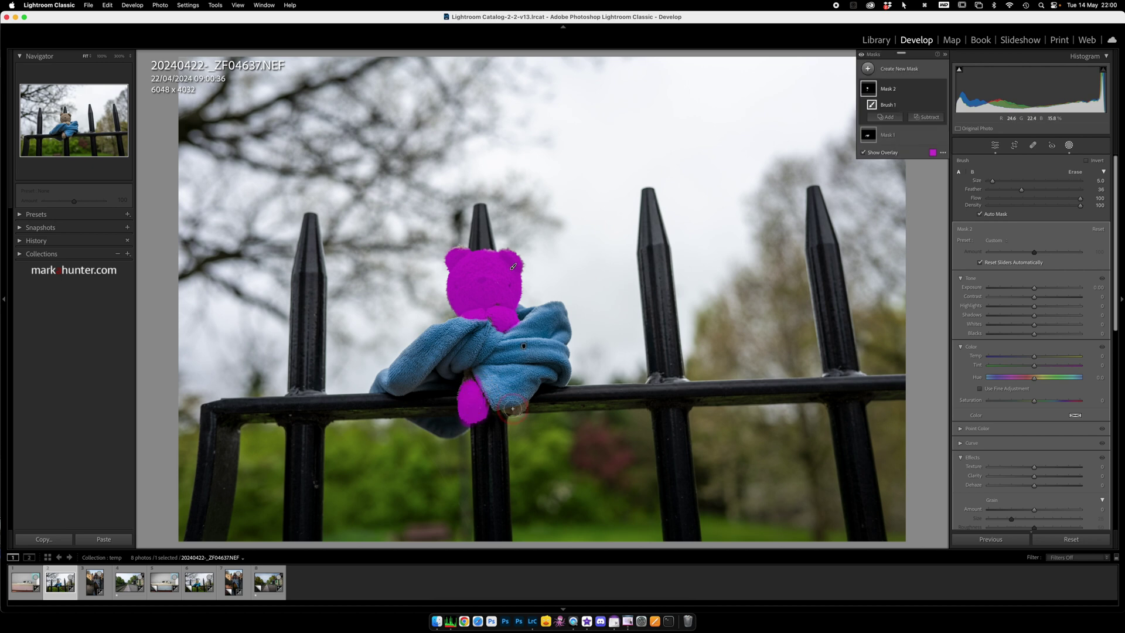
key("bracketleft")
key("bracketleft")
key("bracketleft")
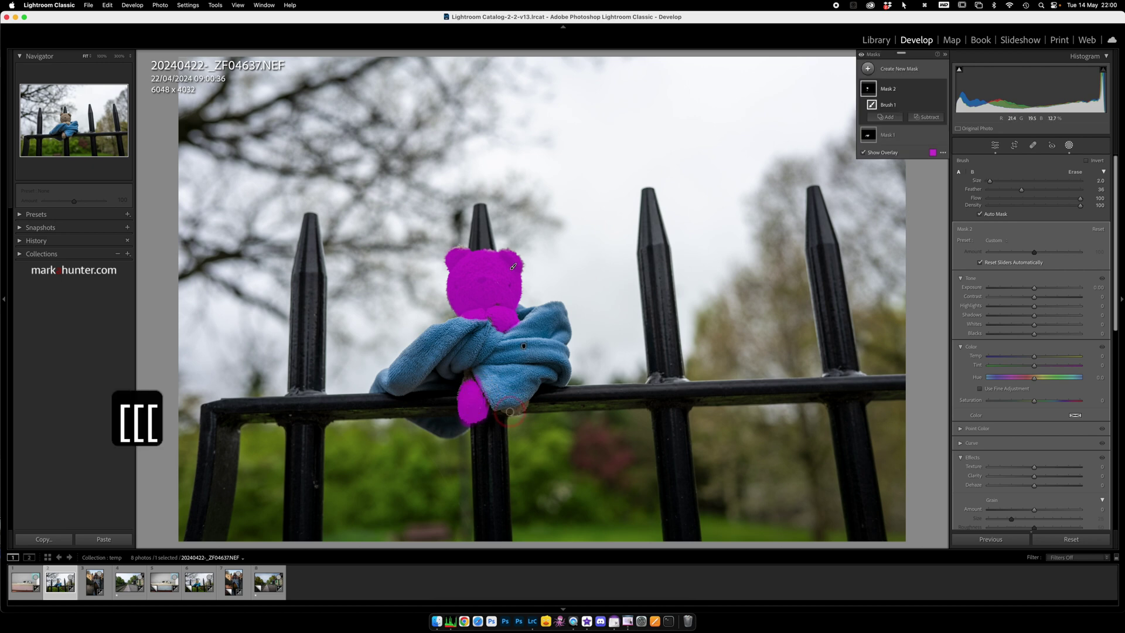
left_click_drag(505, 412, 524, 407)
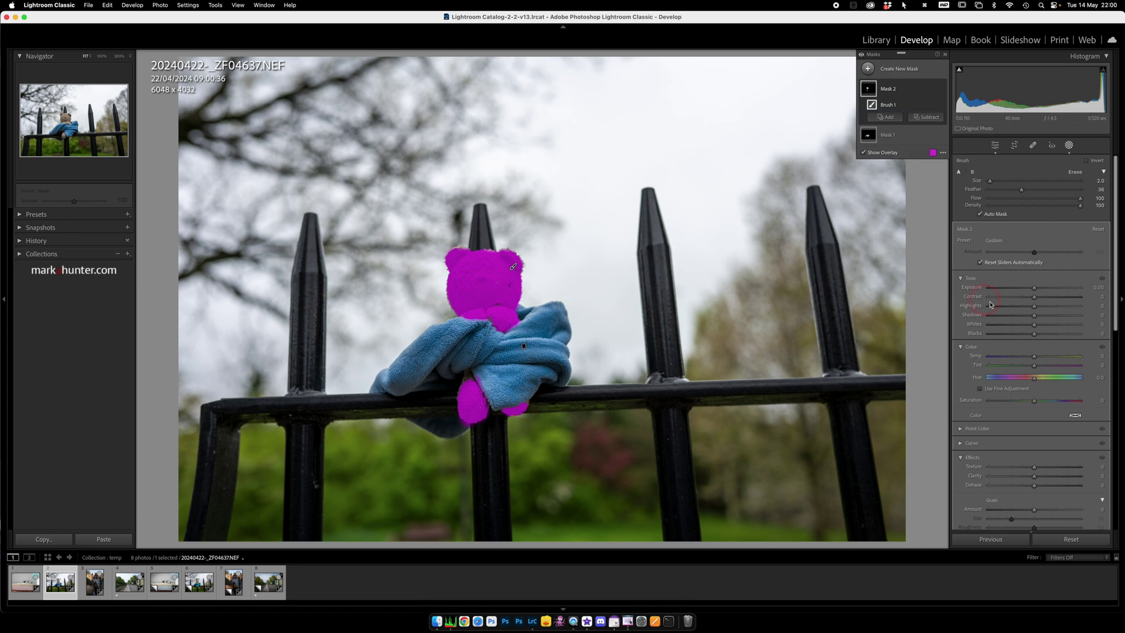
Tint the bear mask golden yellow with hue 45 and saturation 56.
left_click(1076, 417)
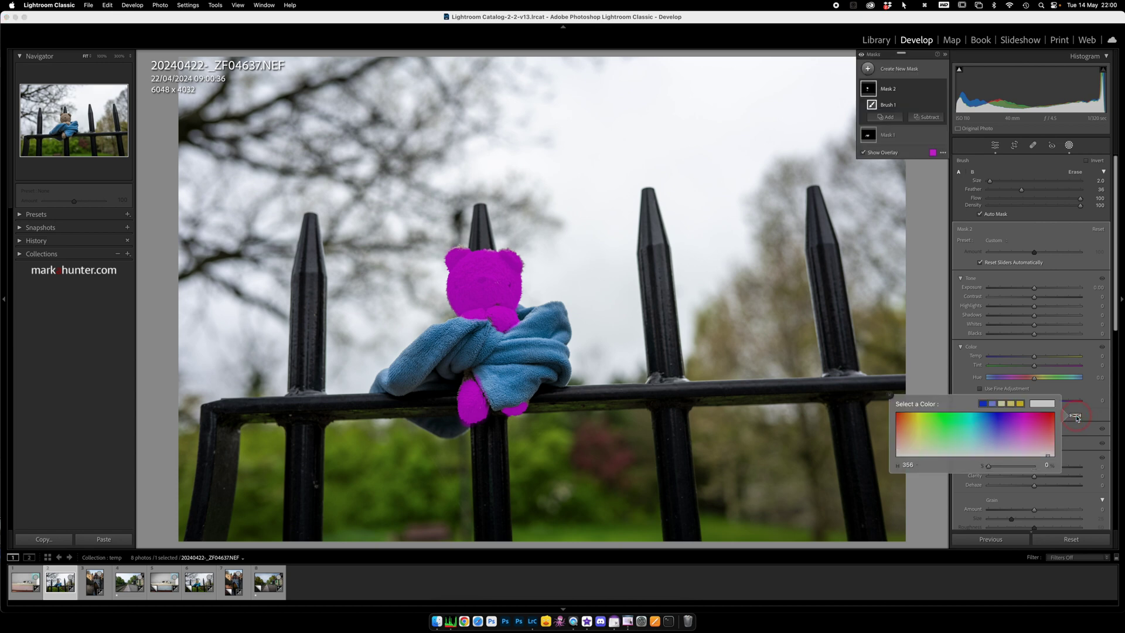
left_click(912, 420)
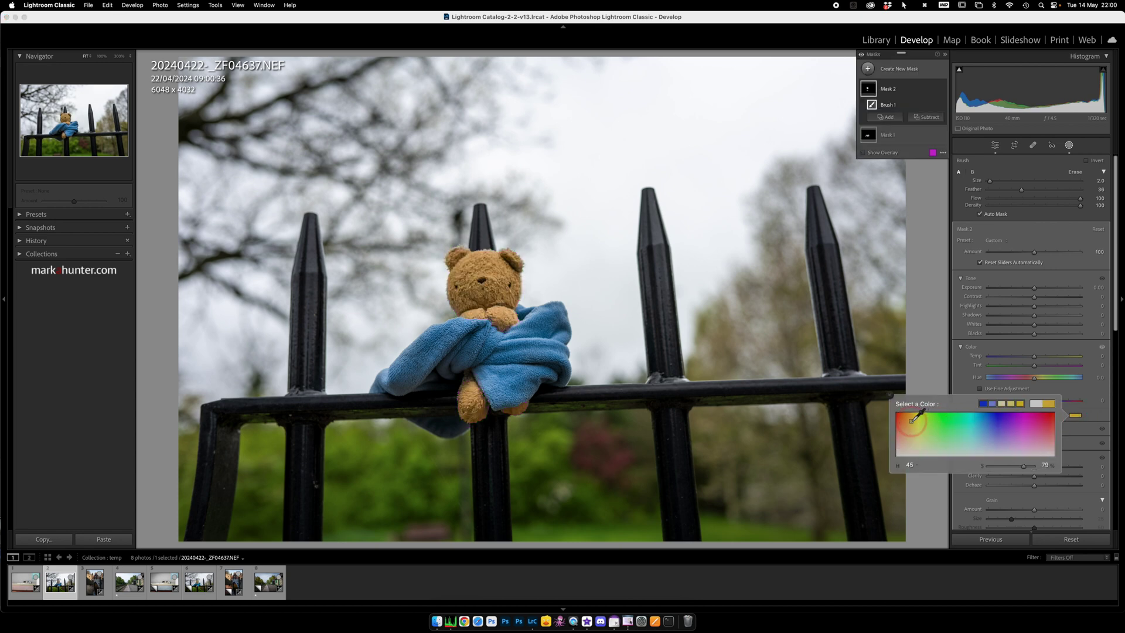
left_click_drag(1024, 467, 1015, 469)
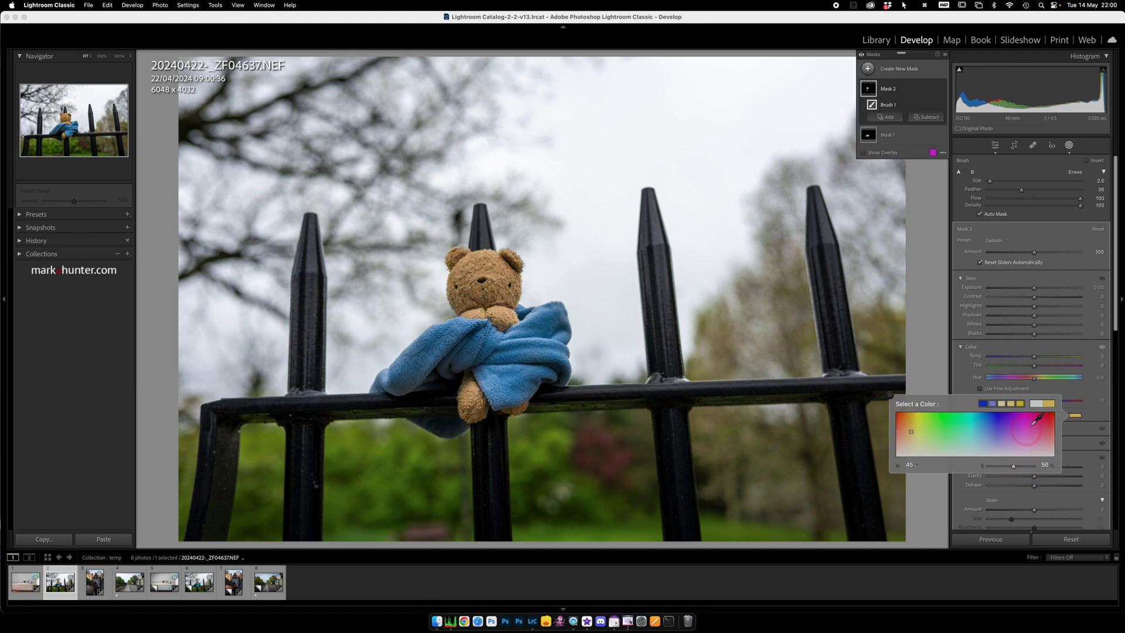
Close masking and compare the recoloured teddy bear photo with its unedited version.
left_click(1070, 146)
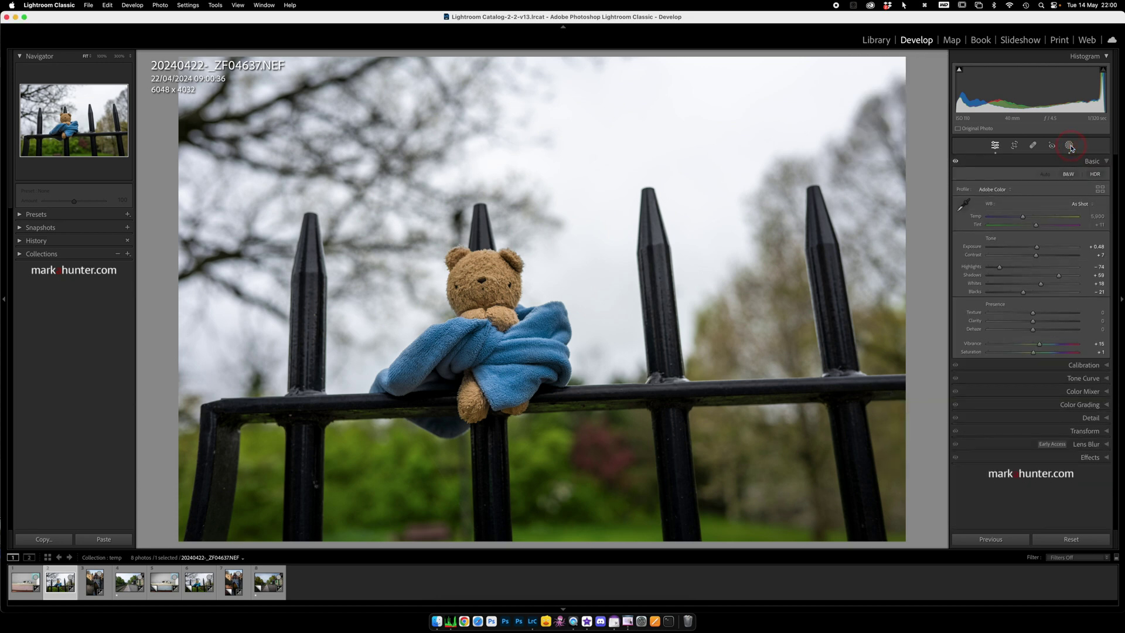
key("backslash")
key("backslash")
key("backslash")
key("backslash")
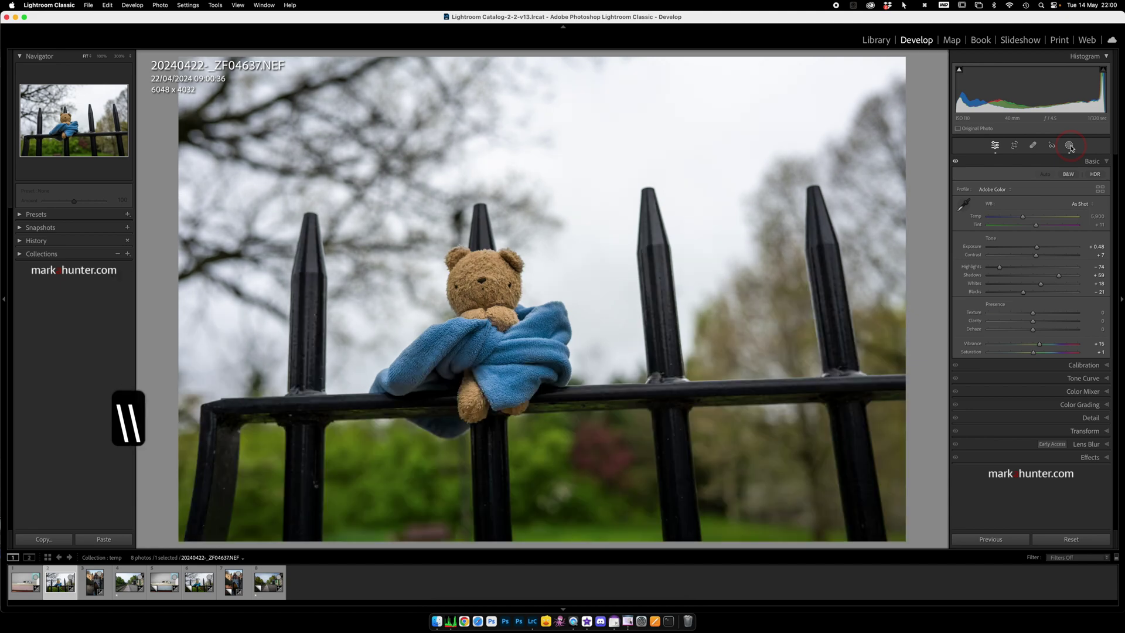
On photo 20220112-DSC_0403.NEF, start a brush mask with a yellow tint of hue 47 and saturation 82.
left_click(96, 582)
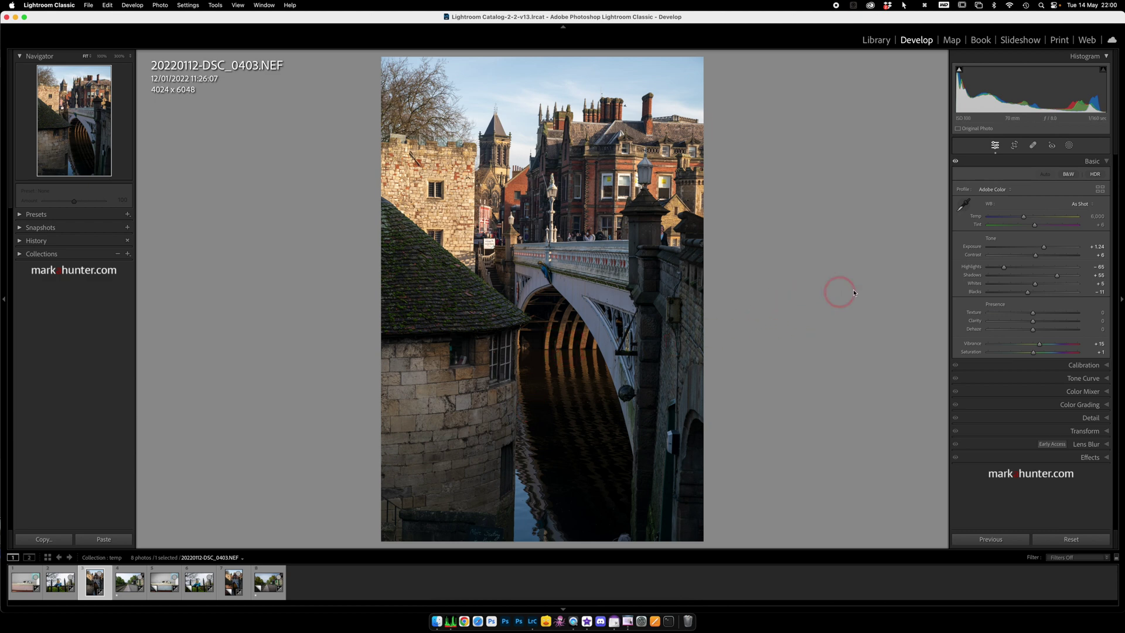
left_click(1070, 147)
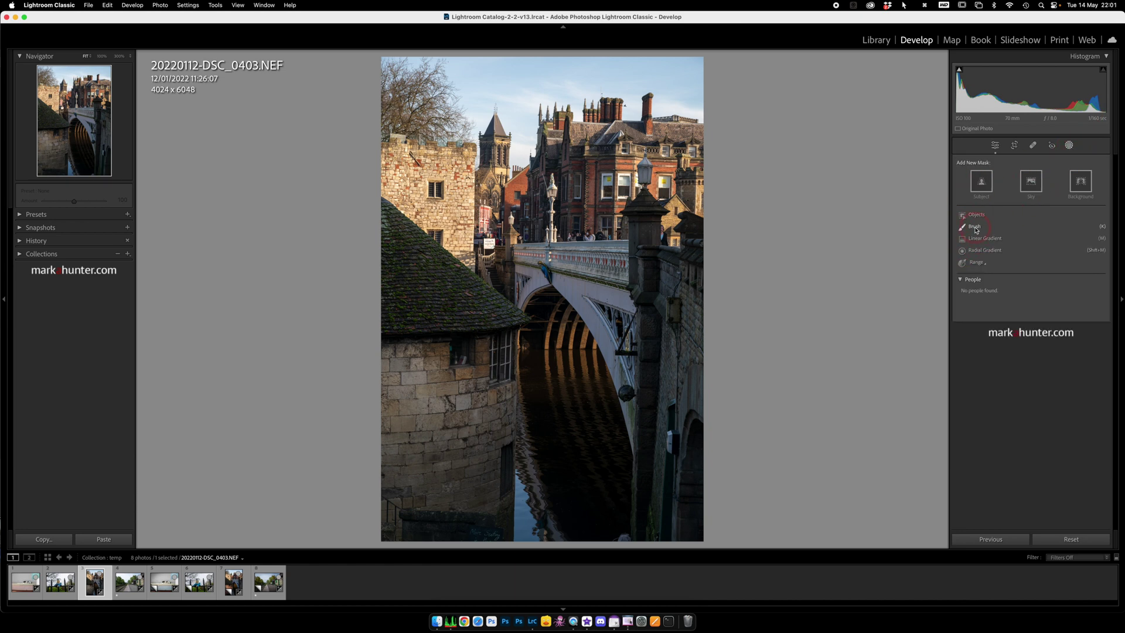
left_click(976, 230)
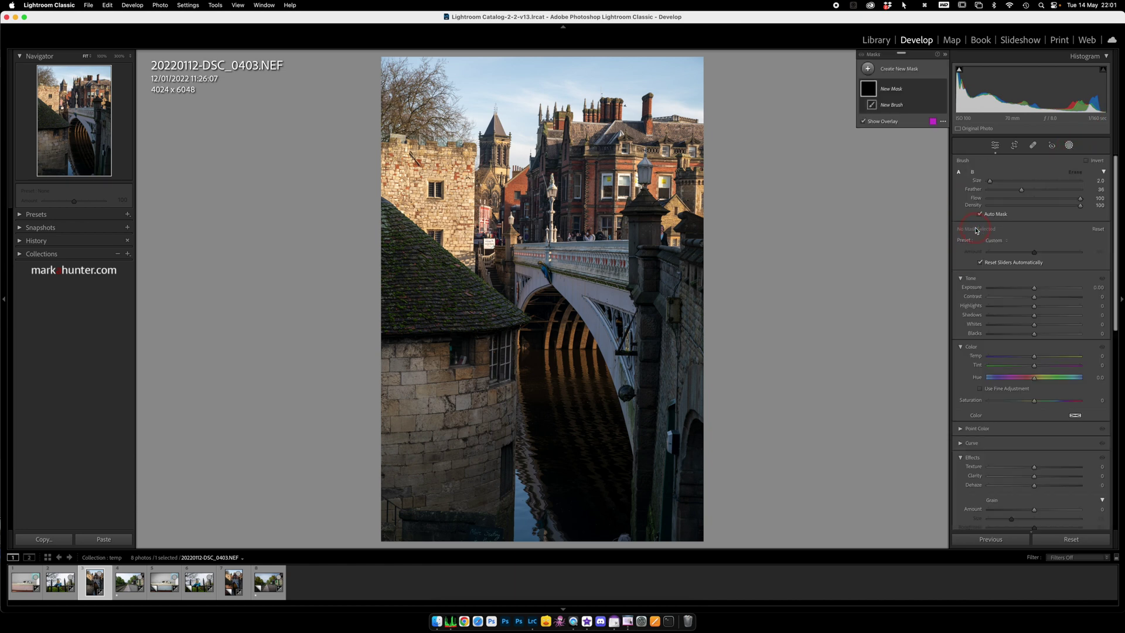
left_click(1076, 416)
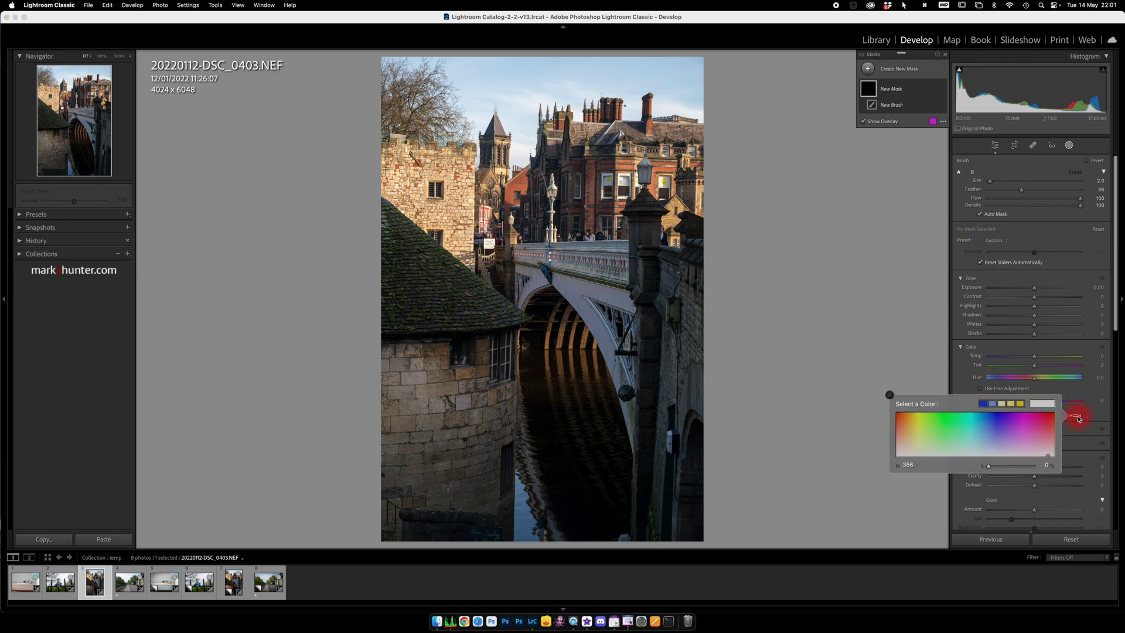
left_click(912, 420)
left_click(1090, 418)
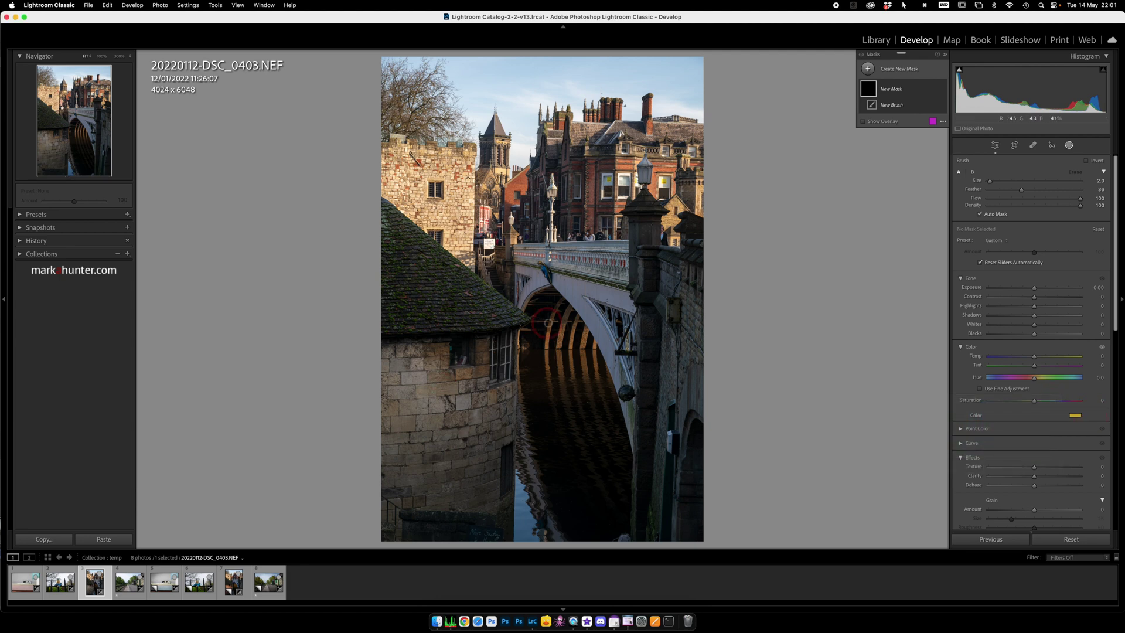
Paint the yellow mask over the lit ribs beneath the bridge arch and compare with the unedited photo.
mouse_move(559, 303)
left_mouse_down()
mouse_move(549, 346)
mouse_move(560, 321)
mouse_move(562, 351)
mouse_move(575, 326)
mouse_move(573, 344)
mouse_move(586, 331)
mouse_move(588, 350)
mouse_move(601, 342)
left_mouse_up()
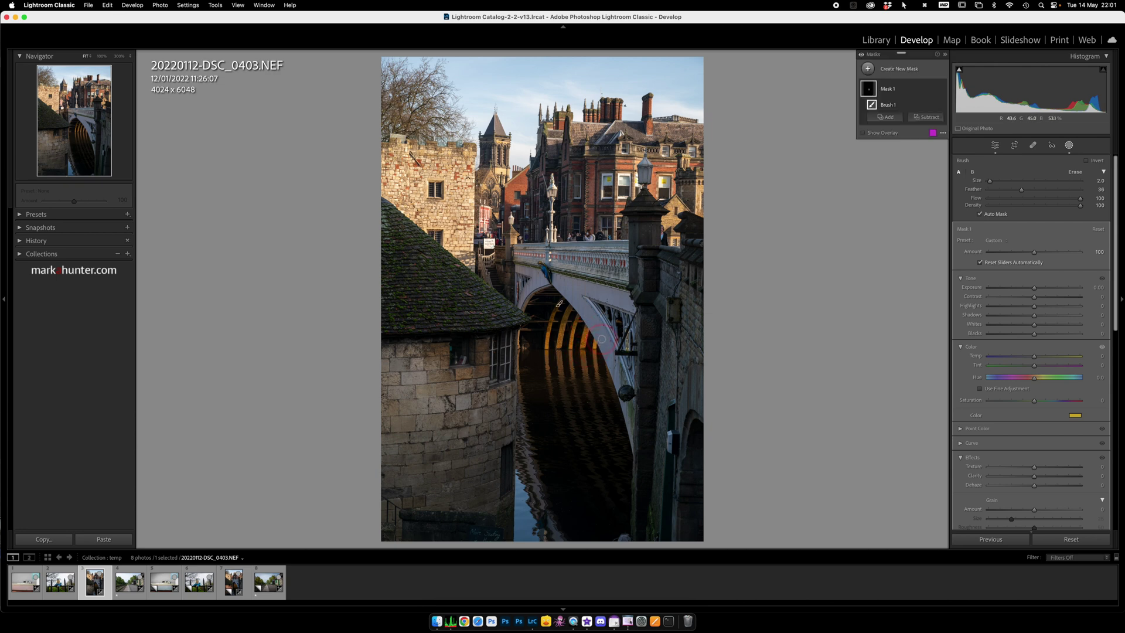
key("backslash")
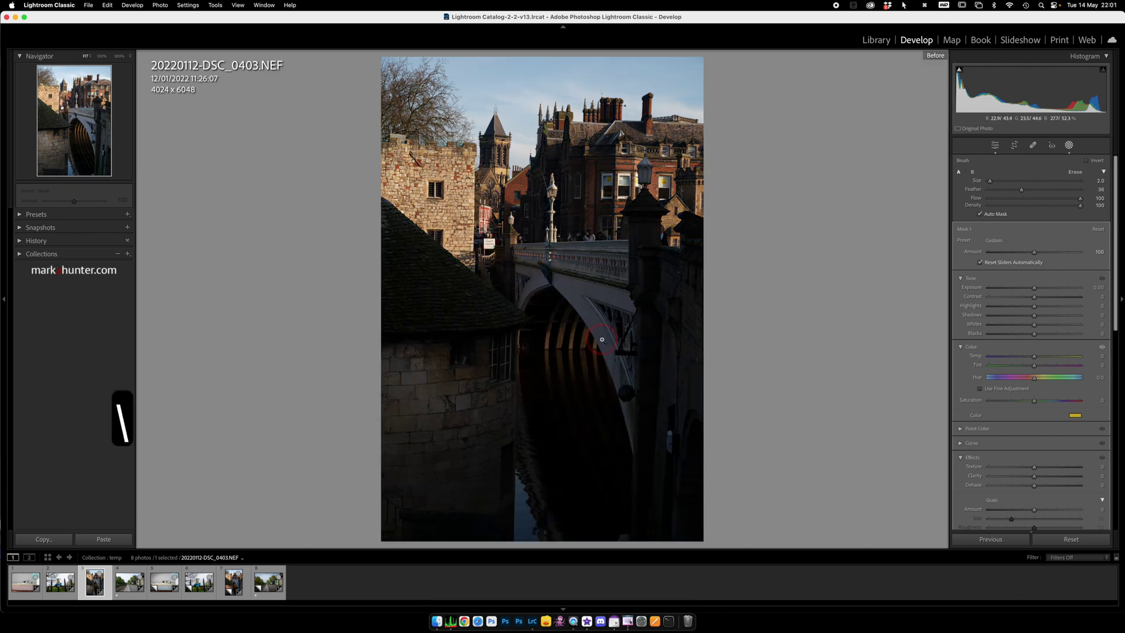
key("backslash")
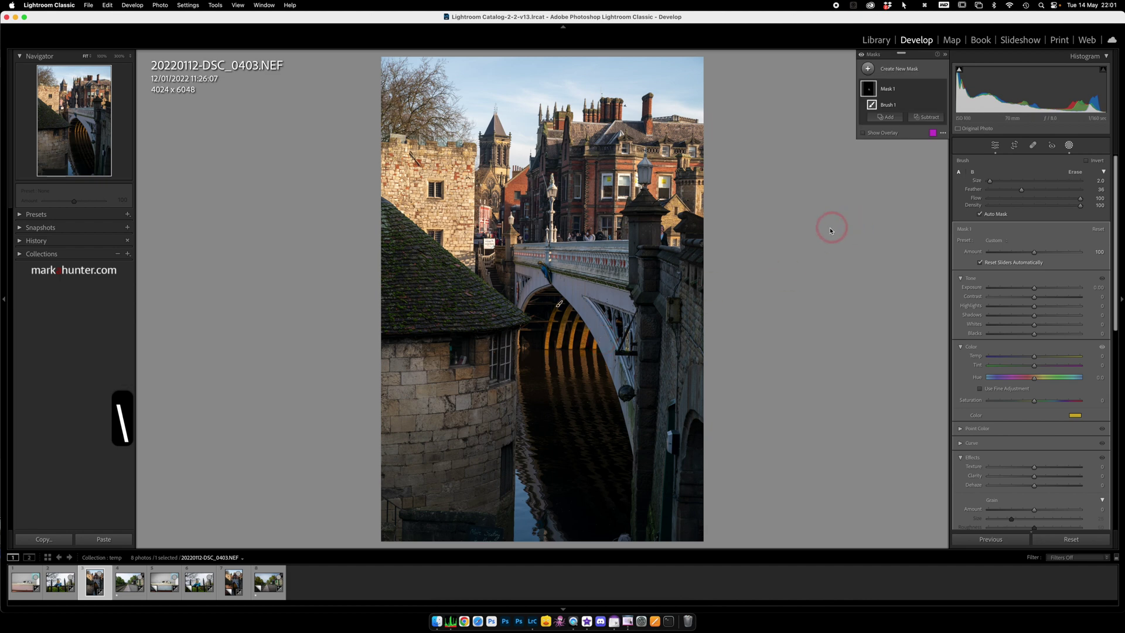
Extend the brush mask over the ribs' reflections in the water and shift its tint from yellow towards orange.
mouse_move(546, 353)
left_mouse_down()
mouse_move(566, 432)
mouse_move(574, 407)
left_mouse_up()
mouse_move(560, 350)
left_mouse_down()
mouse_move(569, 411)
mouse_move(570, 351)
mouse_move(585, 410)
left_mouse_up()
left_click_drag(584, 349, 591, 407)
left_click_drag(594, 351, 599, 390)
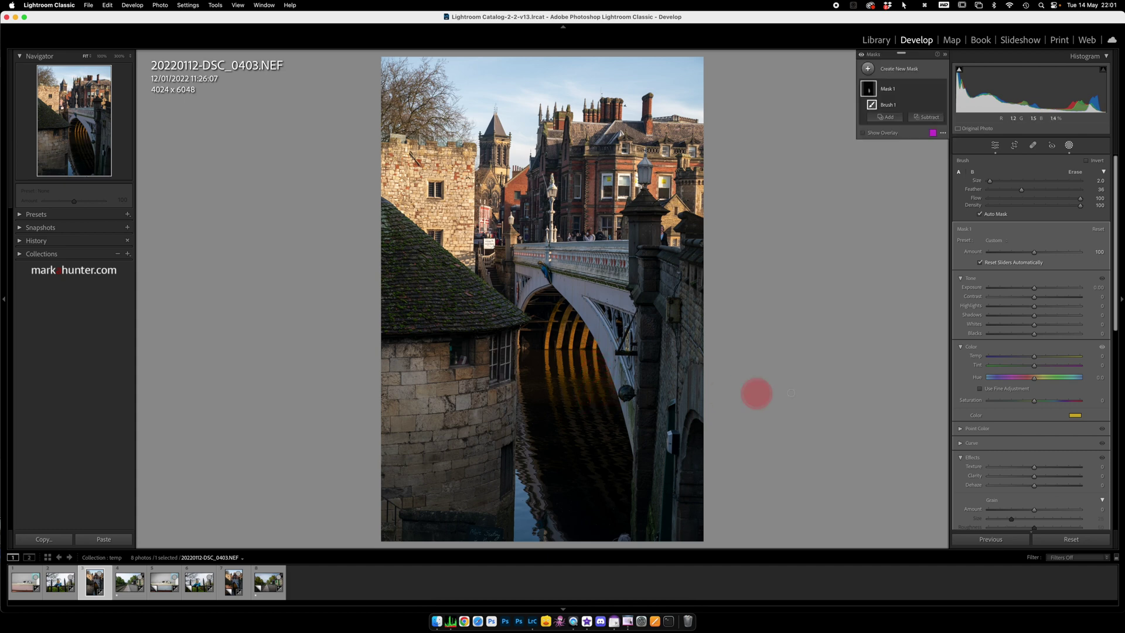
left_click(1077, 417)
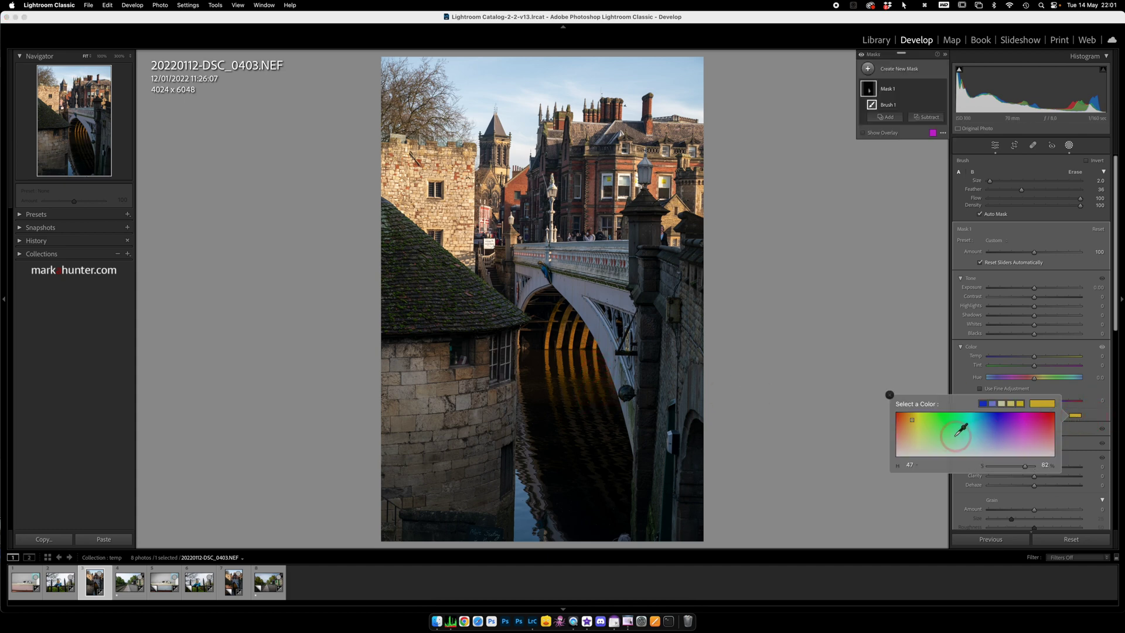
left_click_drag(915, 417, 908, 417)
Try an Objects mask on the round building's stone wall using a rectangular selection, and undo it.
left_click(868, 69)
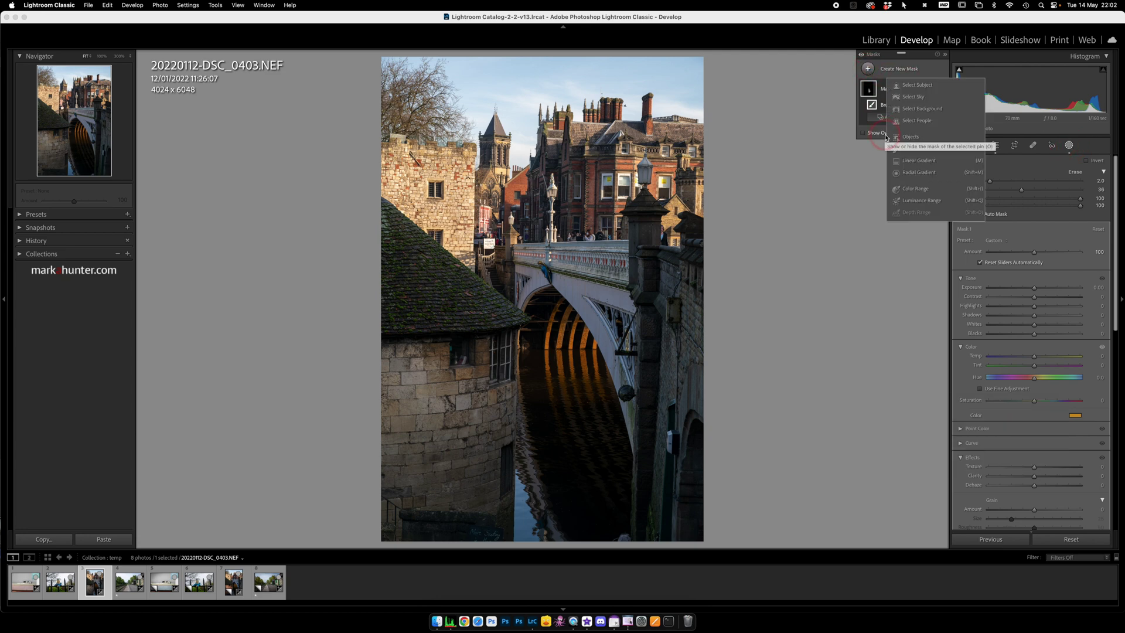
left_click(909, 136)
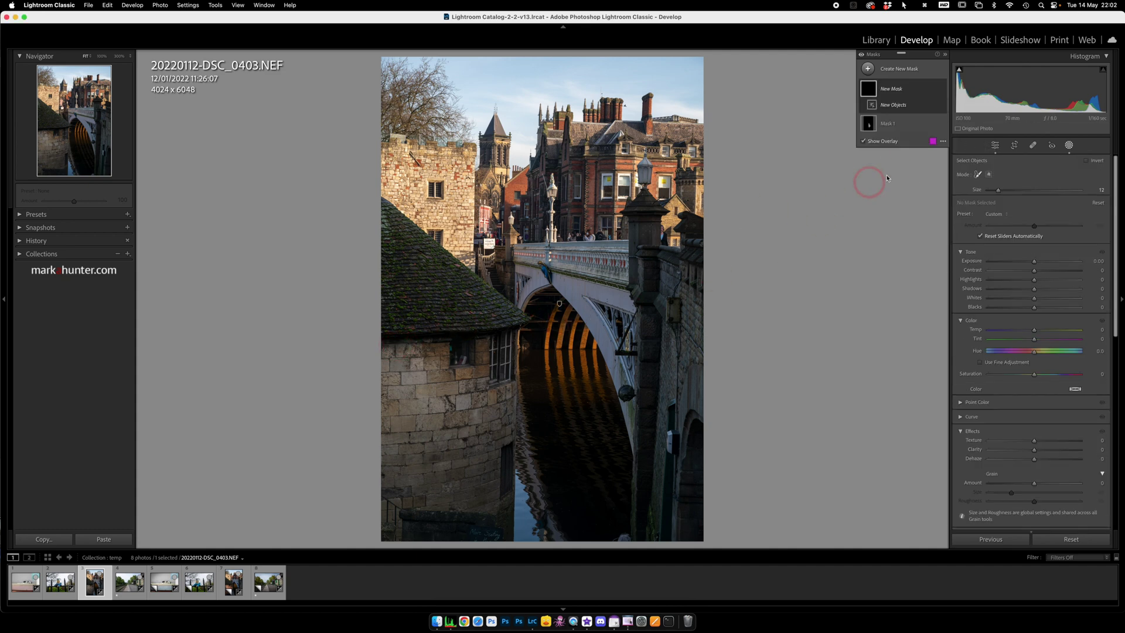
left_click(990, 175)
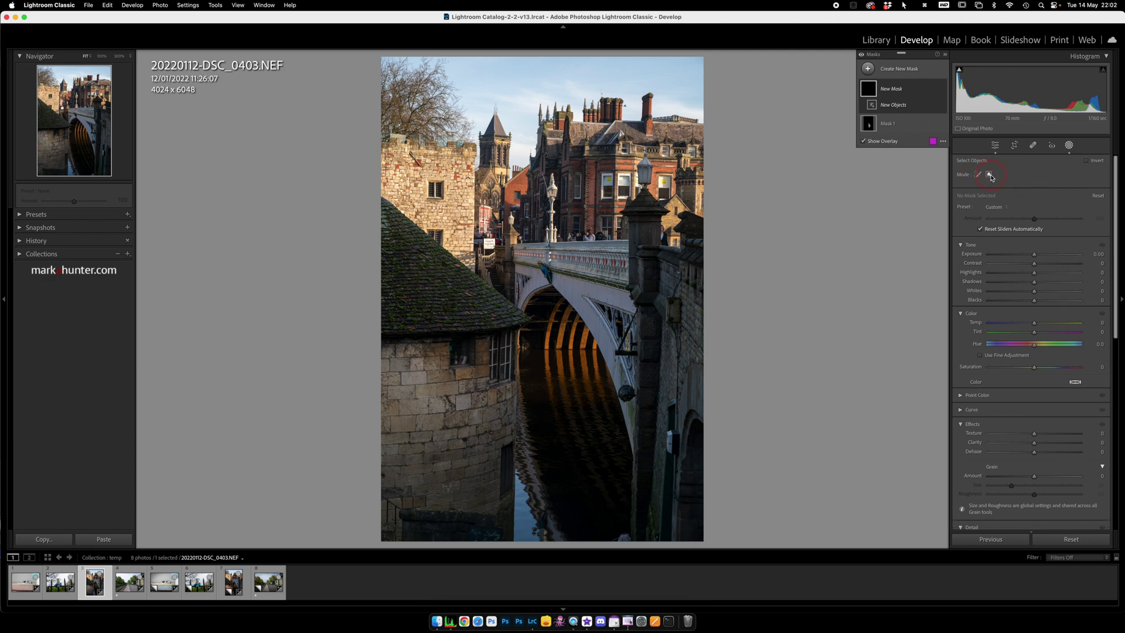
left_click(979, 174)
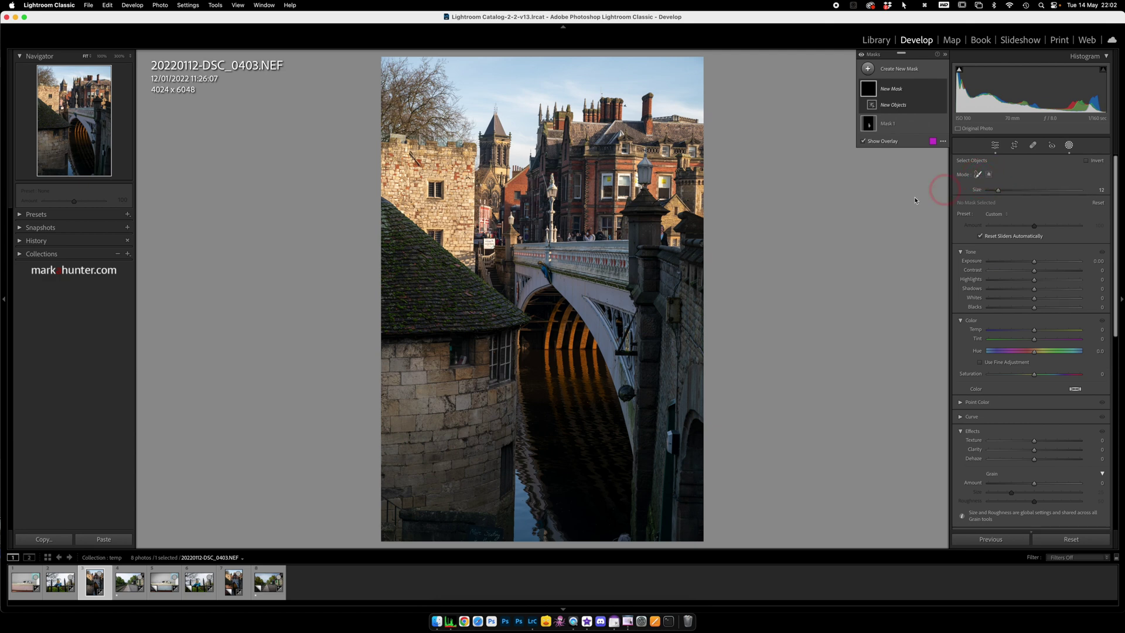
left_click(988, 174)
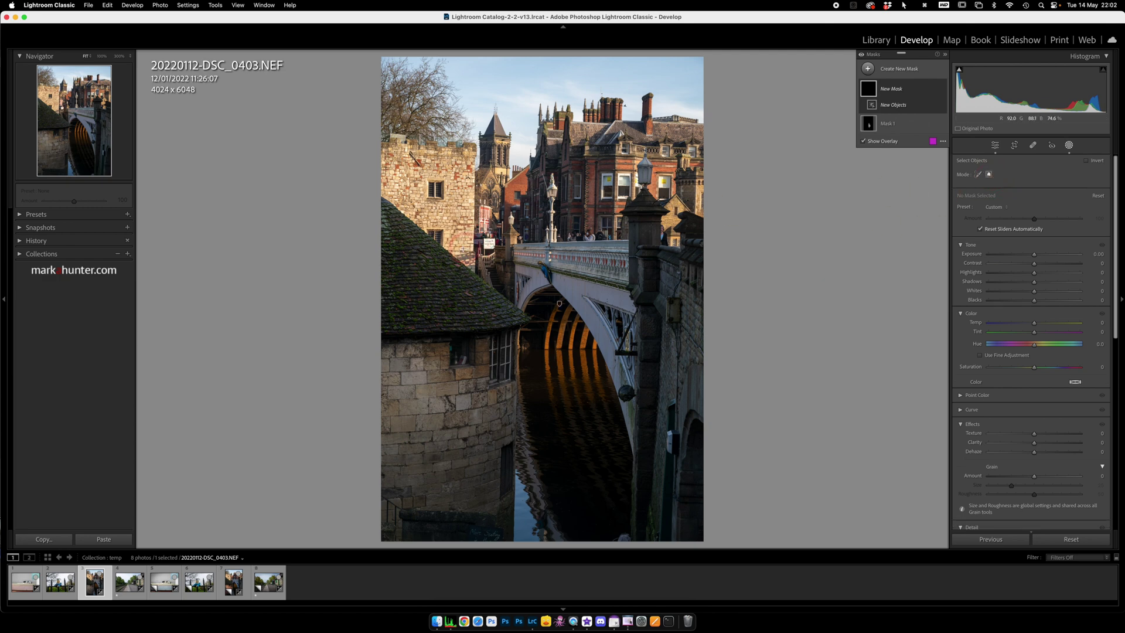
left_click_drag(383, 320, 524, 544)
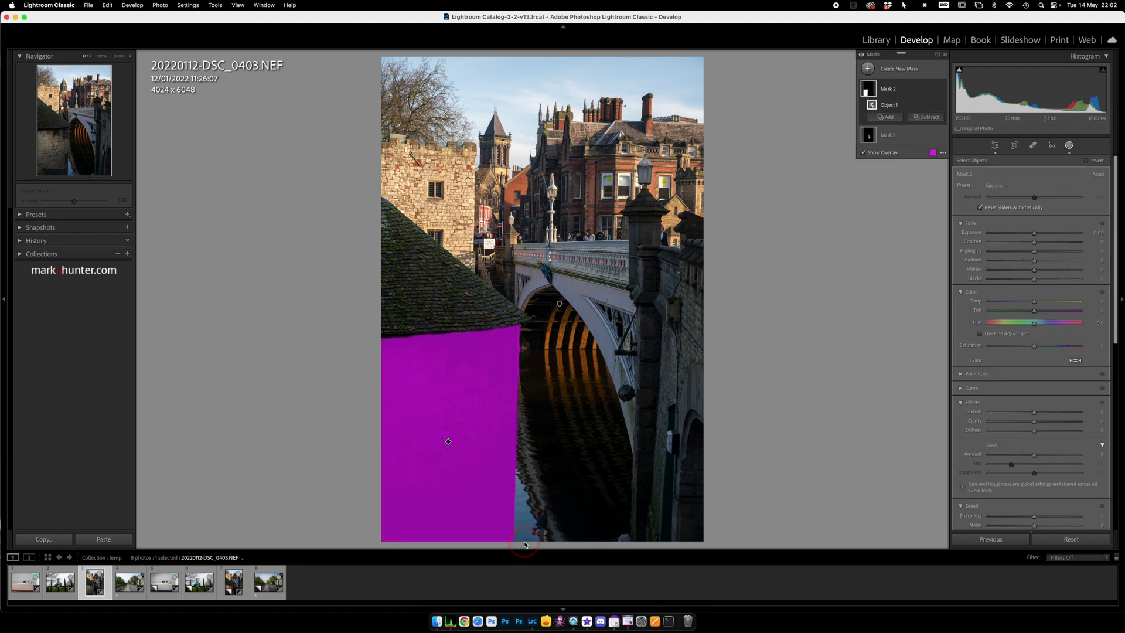
key("super+z")
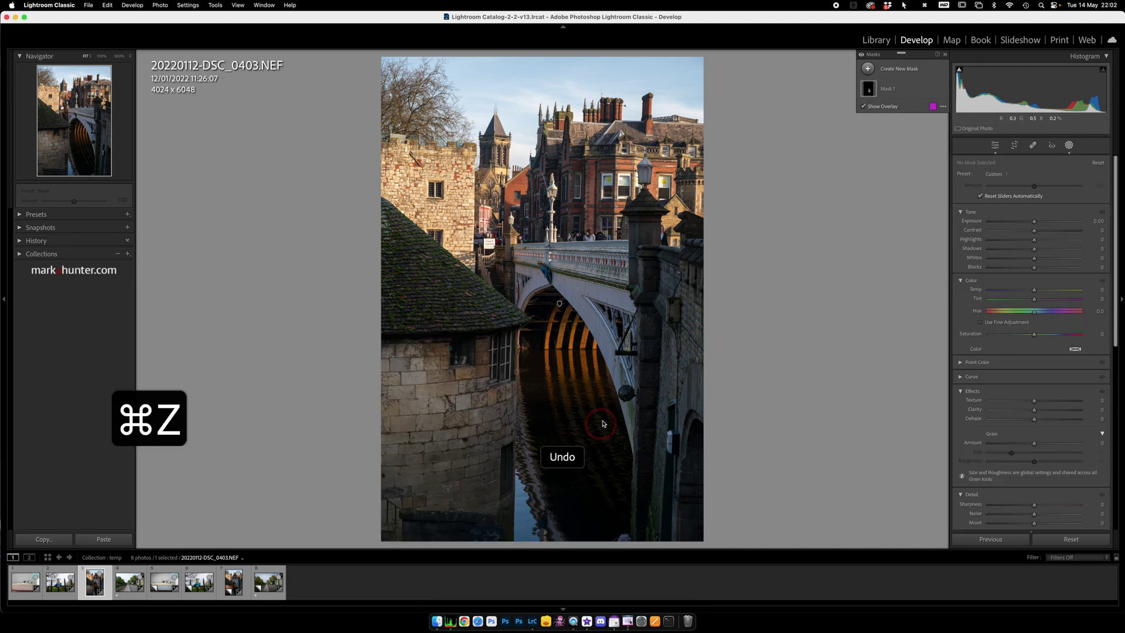
Create an Objects mask by brushing over the round building's stone wall, leaving out its windows.
left_click(869, 70)
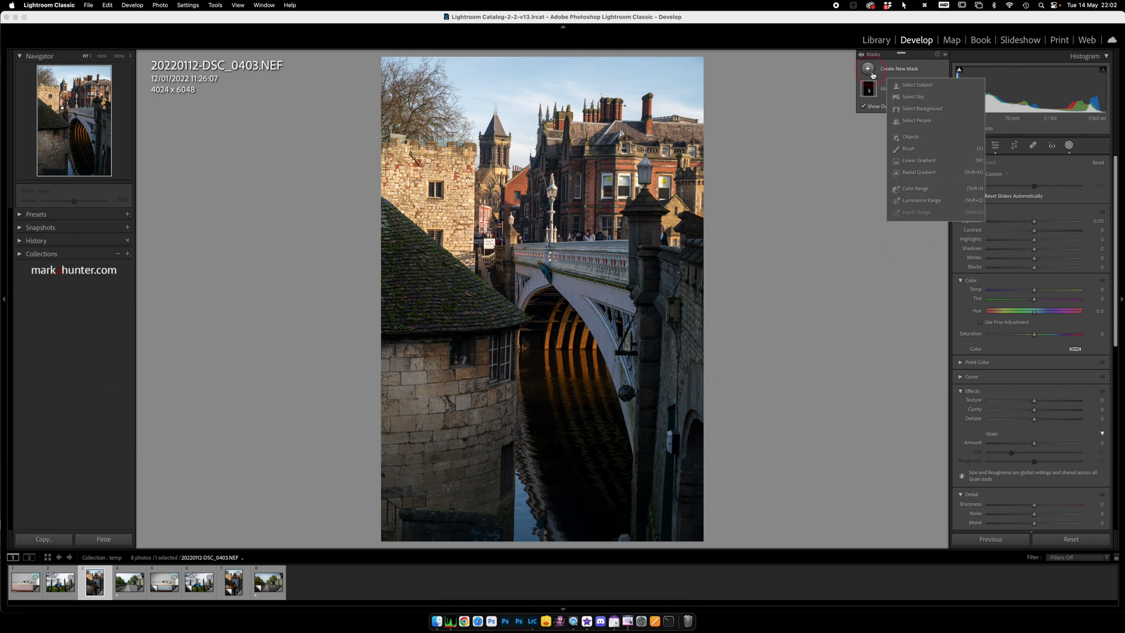
left_click(908, 136)
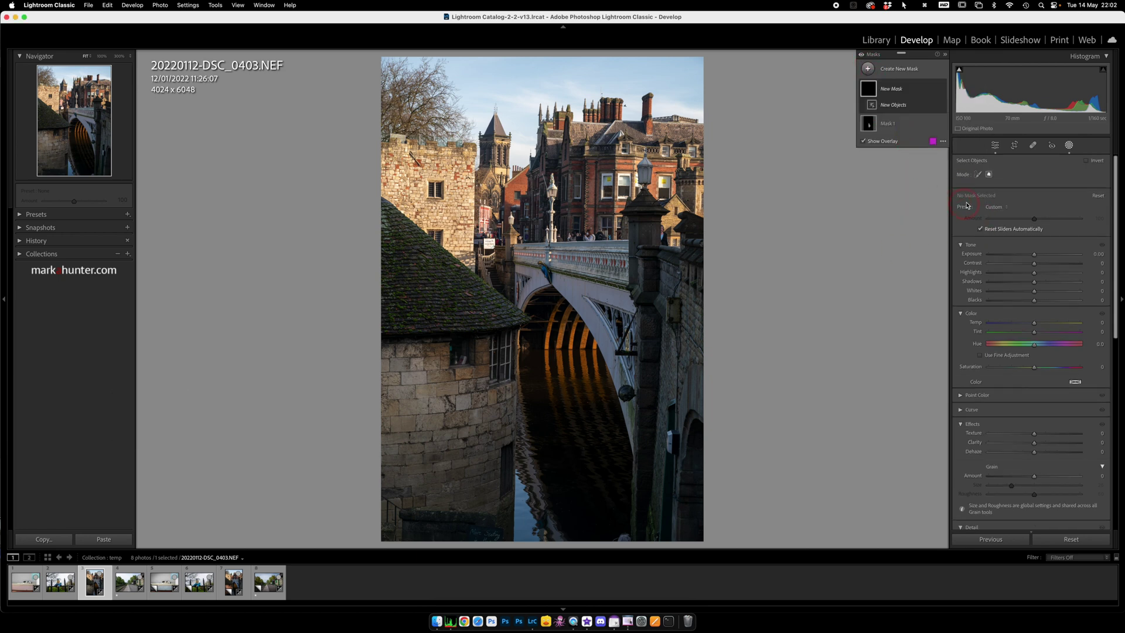
left_click(977, 175)
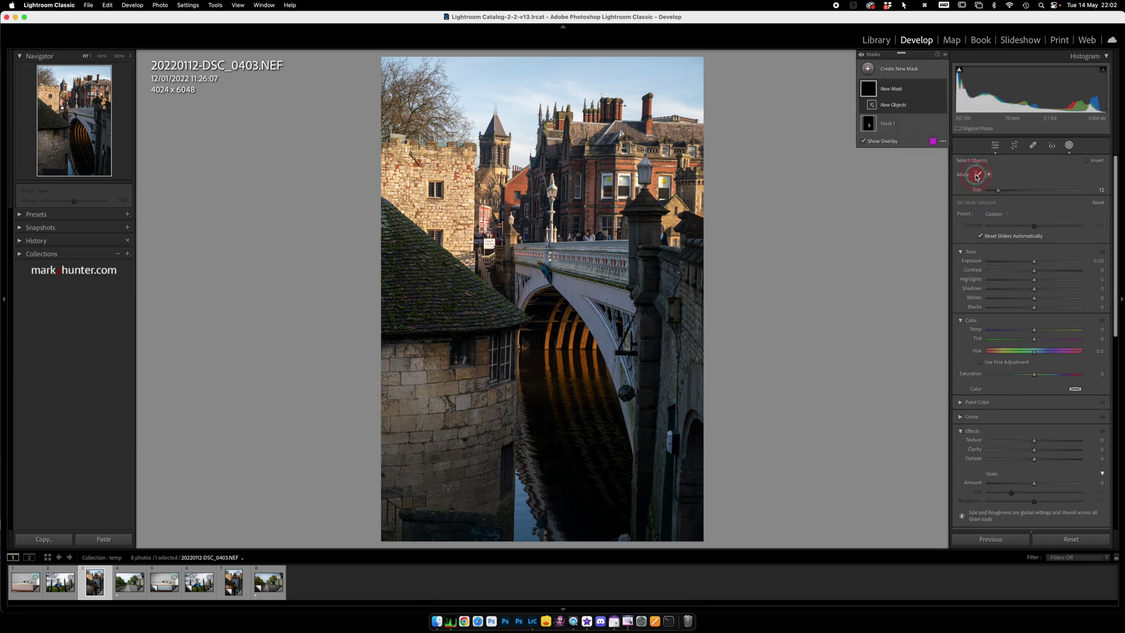
left_click(385, 348)
mouse_move(385, 348)
left_mouse_down()
mouse_move(443, 349)
mouse_move(445, 370)
mouse_move(467, 373)
mouse_move(484, 343)
mouse_move(484, 388)
mouse_move(508, 383)
mouse_move(513, 432)
mouse_move(491, 440)
mouse_move(493, 507)
mouse_move(505, 507)
mouse_move(510, 537)
mouse_move(494, 505)
mouse_move(401, 504)
mouse_move(389, 520)
mouse_move(385, 356)
mouse_move(443, 358)
mouse_move(414, 377)
mouse_move(462, 378)
mouse_move(497, 406)
mouse_move(479, 509)
mouse_move(471, 488)
mouse_move(383, 501)
mouse_move(405, 471)
mouse_move(399, 368)
mouse_move(493, 396)
mouse_move(472, 430)
mouse_move(465, 481)
mouse_move(417, 490)
mouse_move(470, 415)
mouse_move(433, 379)
mouse_move(407, 390)
mouse_move(417, 405)
mouse_move(459, 402)
mouse_move(416, 405)
mouse_move(433, 444)
mouse_move(419, 452)
mouse_move(444, 425)
mouse_move(432, 467)
mouse_move(411, 454)
left_mouse_up()
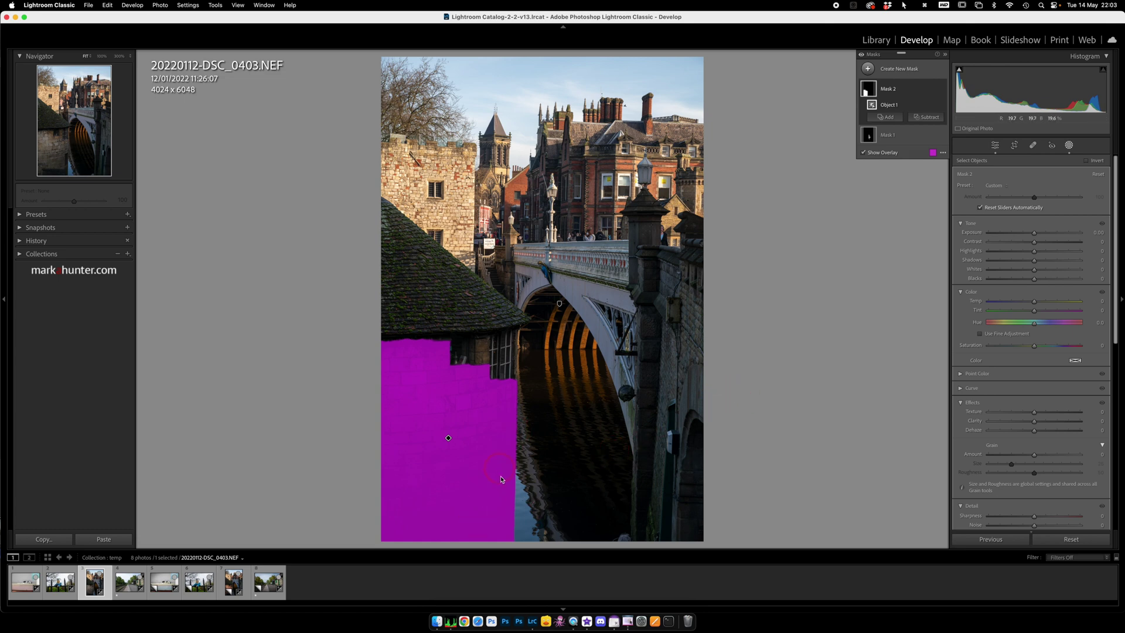
Tint the stone wall mask warm orange with hue 38 and saturation 65, and close masking.
left_click(1076, 362)
left_click(912, 374)
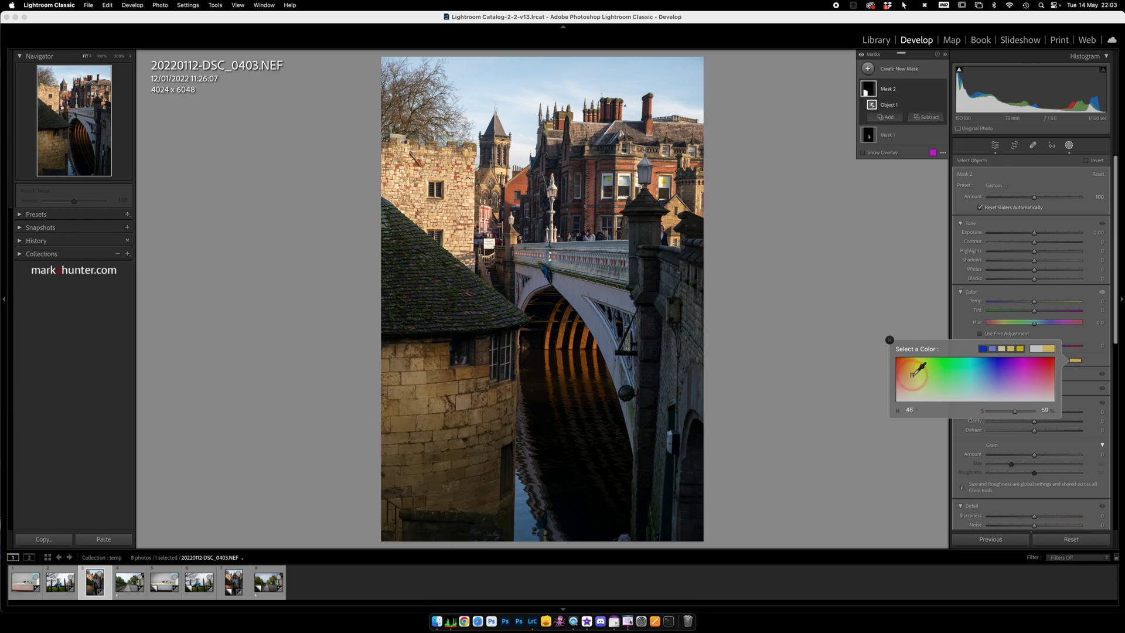
left_click_drag(912, 375, 908, 372)
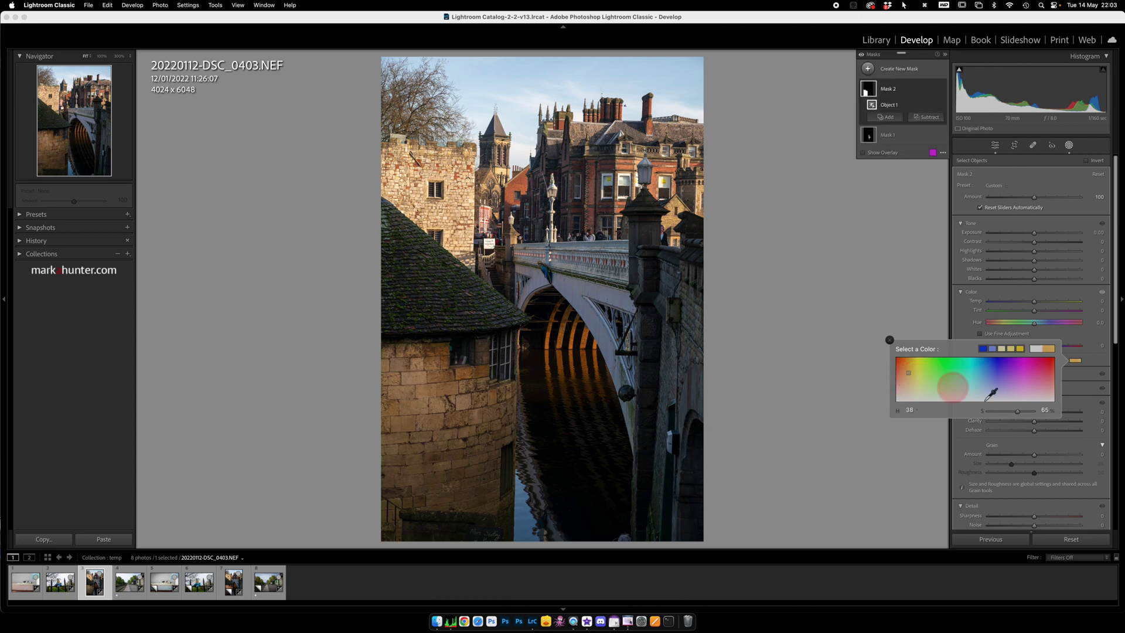
left_click(1070, 146)
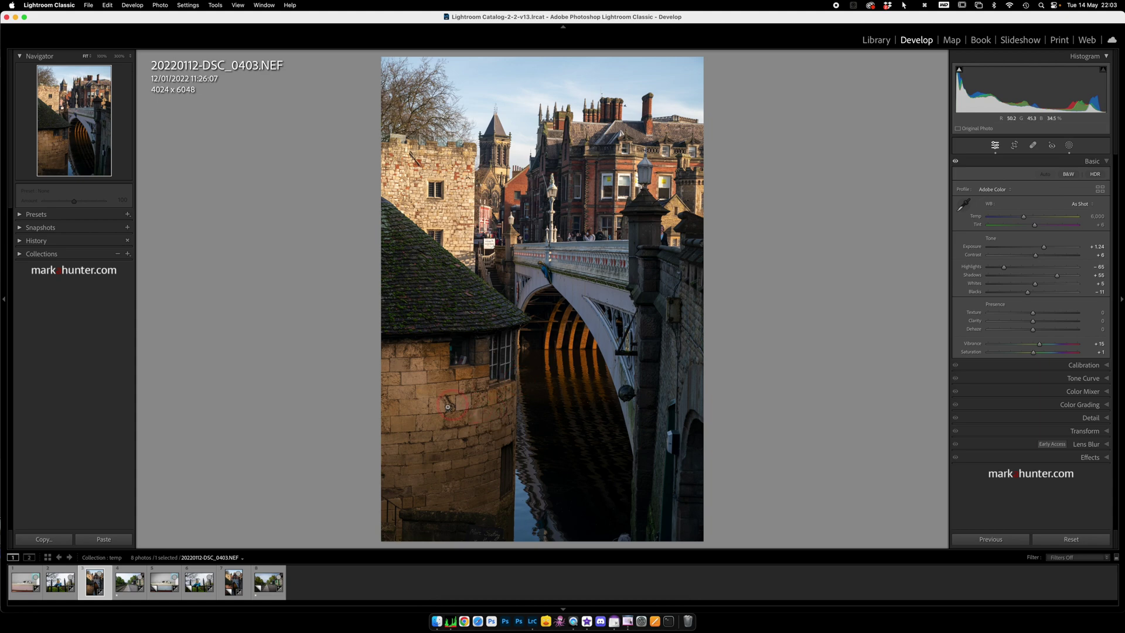
On photo 20240510-Z72_7037.NEF, create a brush mask and paint it over the green window shutter with brush size 5.
key("Right")
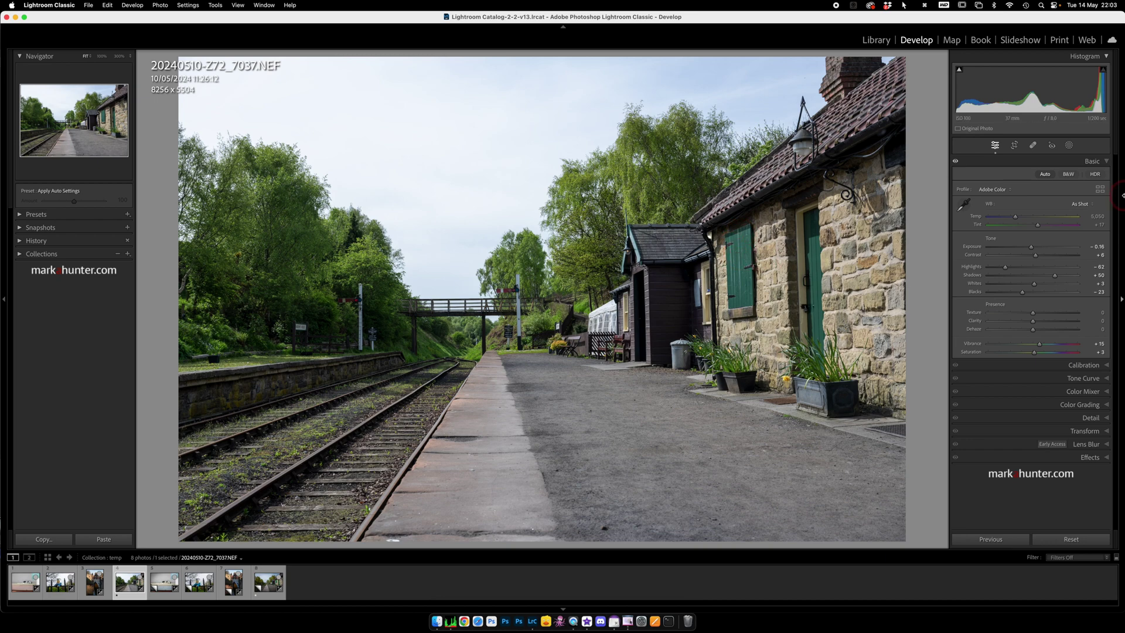
left_click(1069, 146)
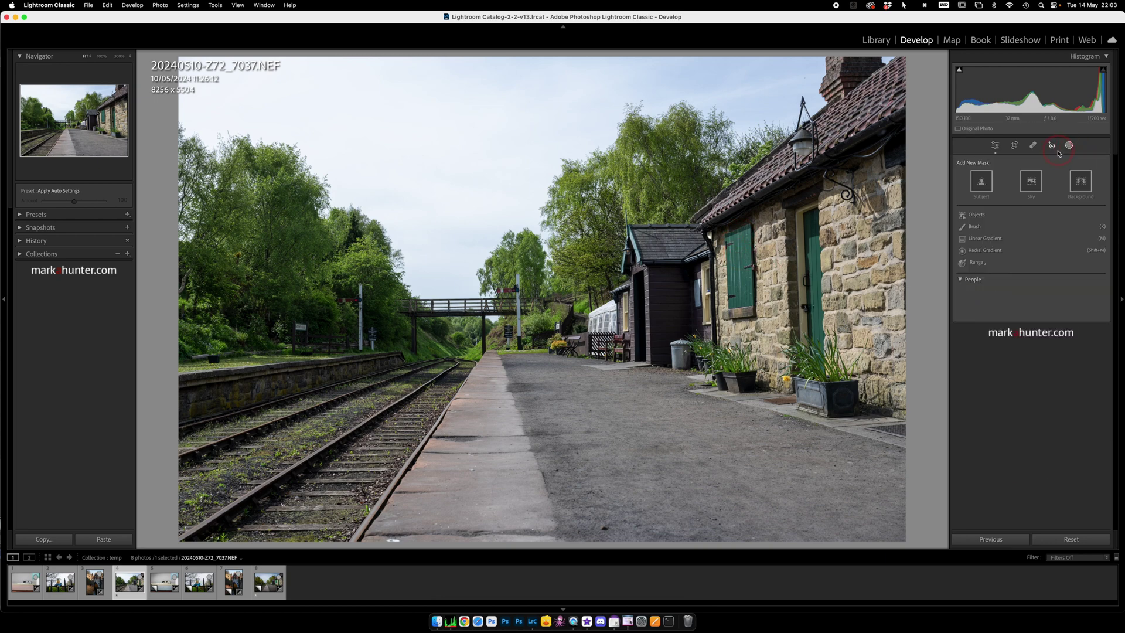
left_click(975, 230)
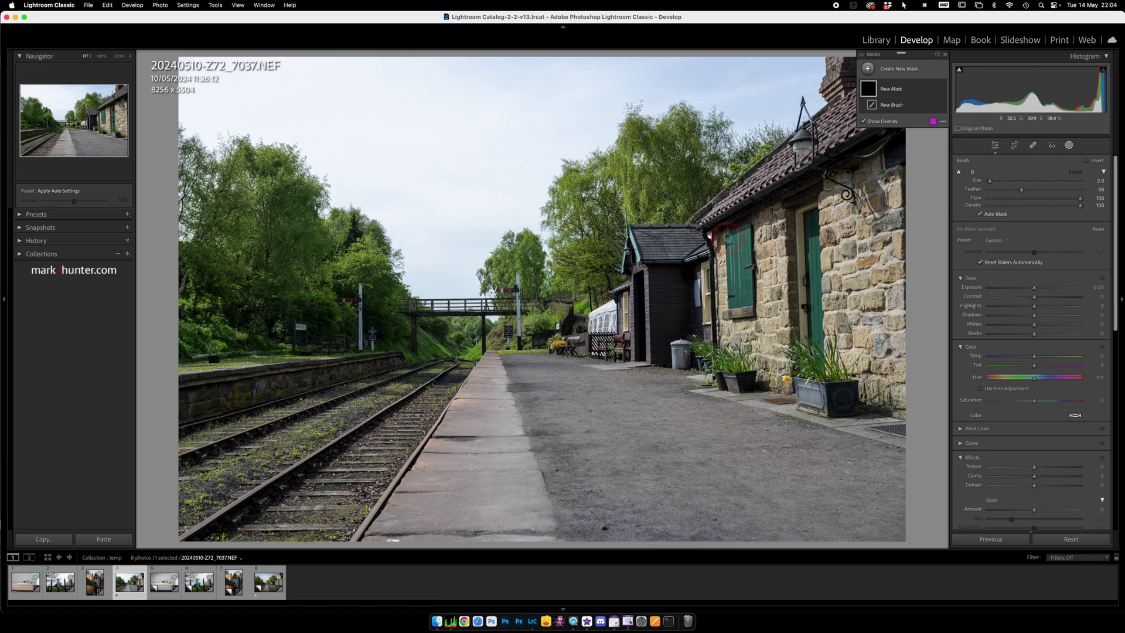
key("bracketright")
key("bracketright")
key("bracketright")
mouse_move(731, 238)
left_mouse_down()
mouse_move(739, 298)
mouse_move(749, 298)
mouse_move(743, 231)
left_mouse_up()
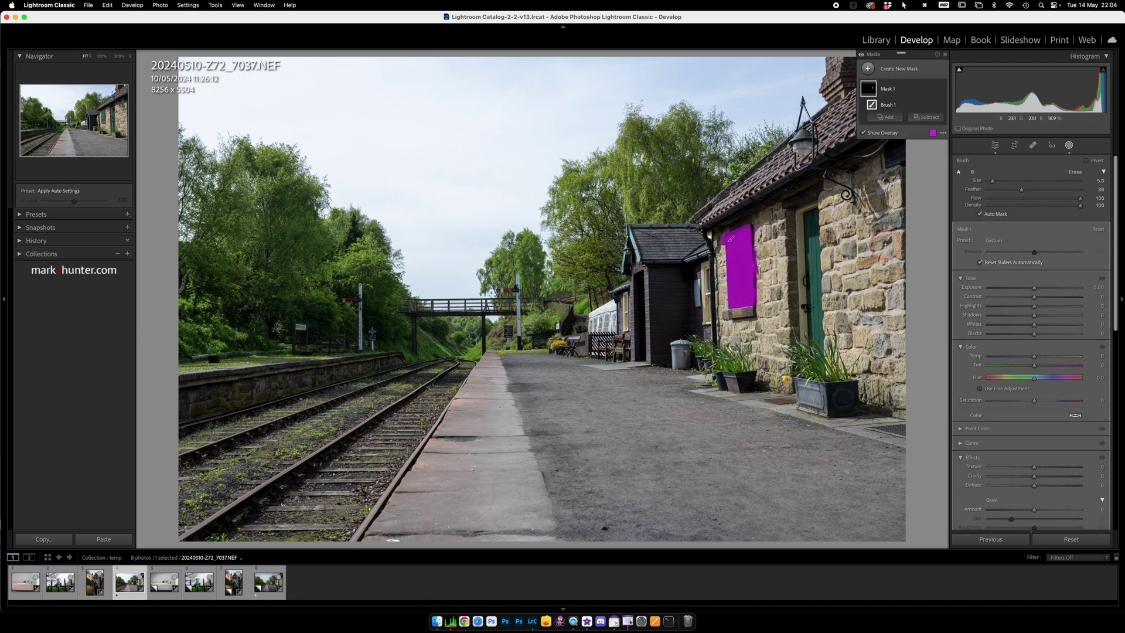
Tint the window shutter mask red with hue 3 and saturation 88.
left_click(1079, 417)
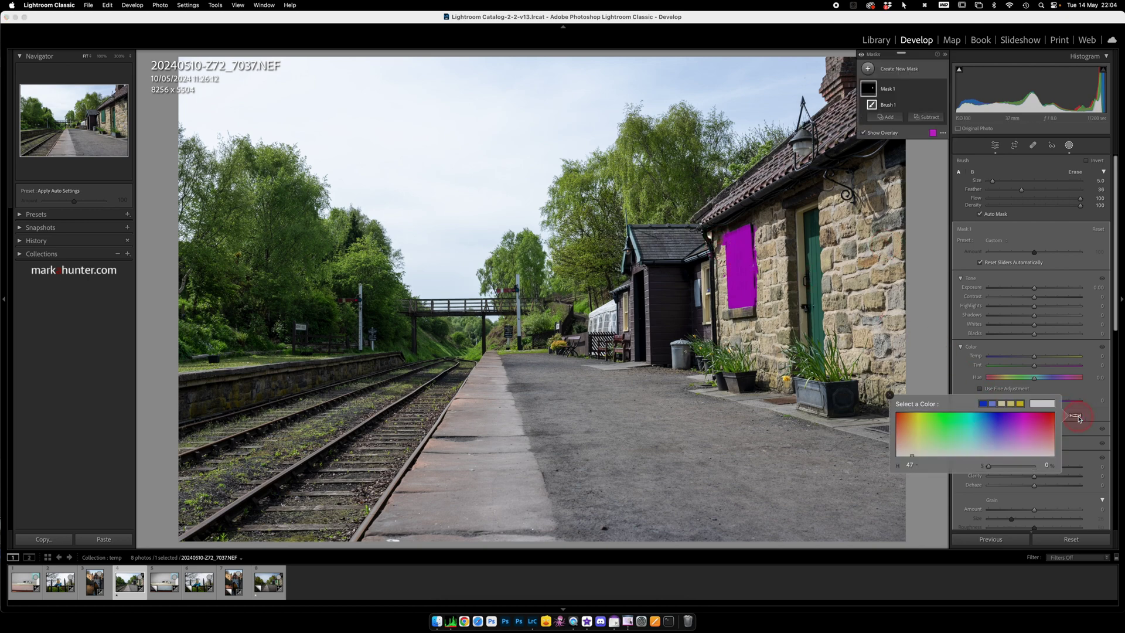
left_click(1054, 415)
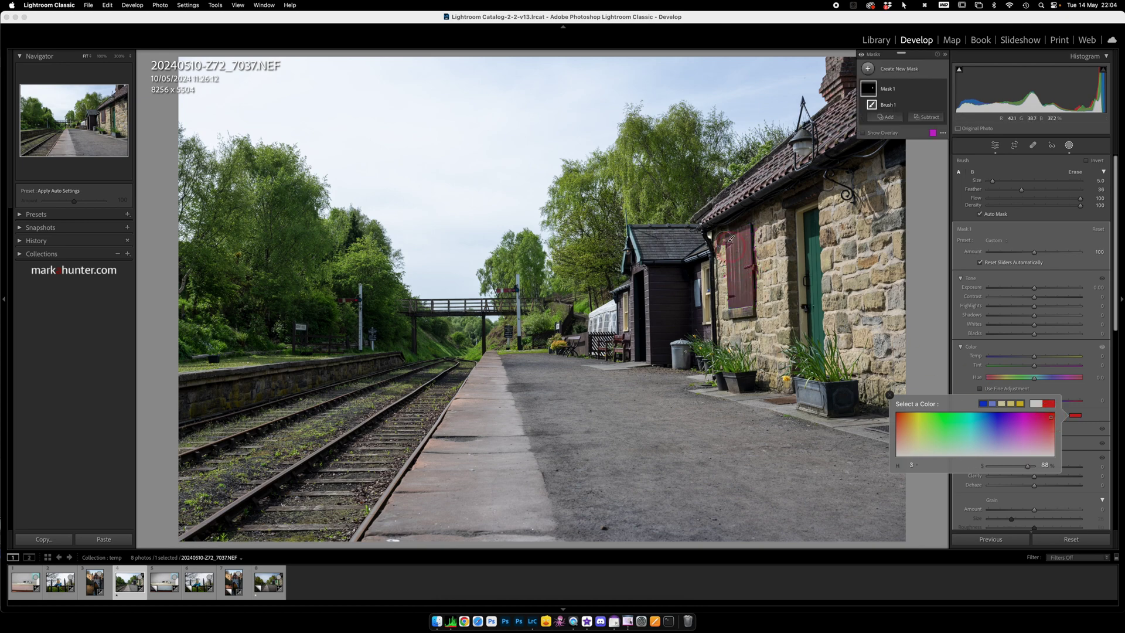
Tint the window shutter mask blue with hue 238 and saturation 88, judging the result on the shutter close up.
left_click(119, 56)
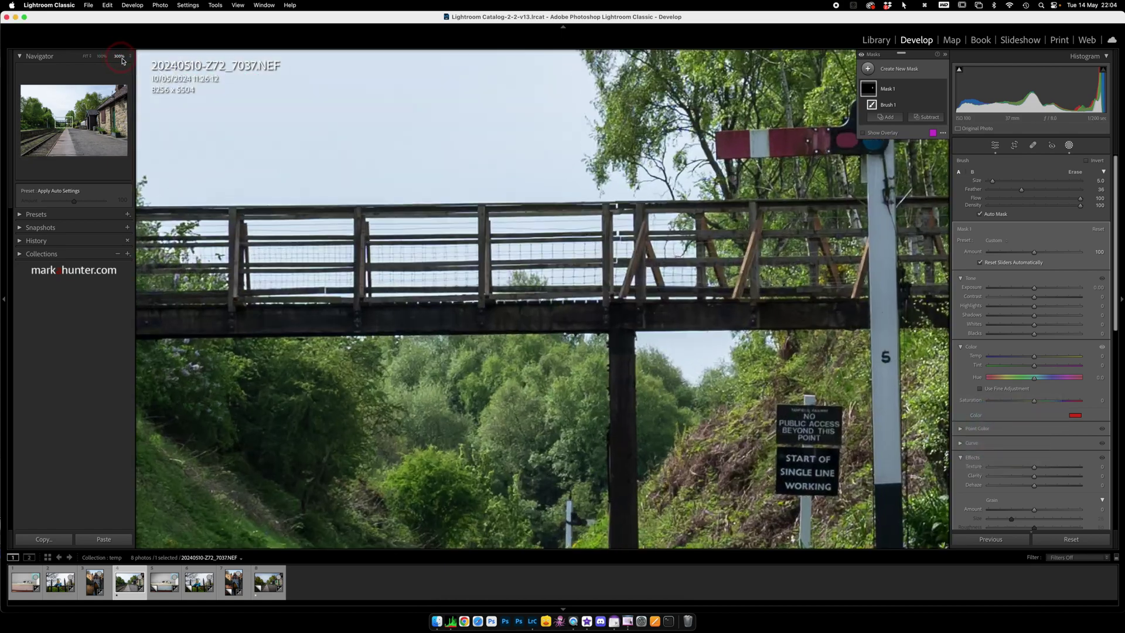
key("space")
left_click_drag(778, 284, 226, 224)
left_click_drag(694, 283, 298, 364)
left_click_drag(686, 252, 537, 427)
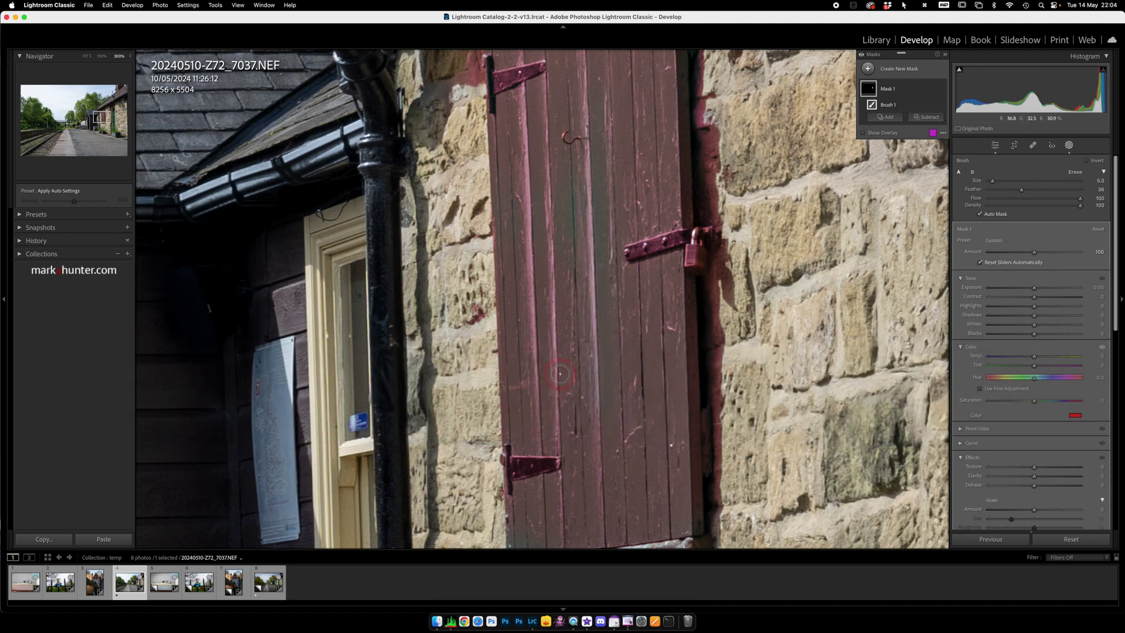
key("space")
left_click(1075, 417)
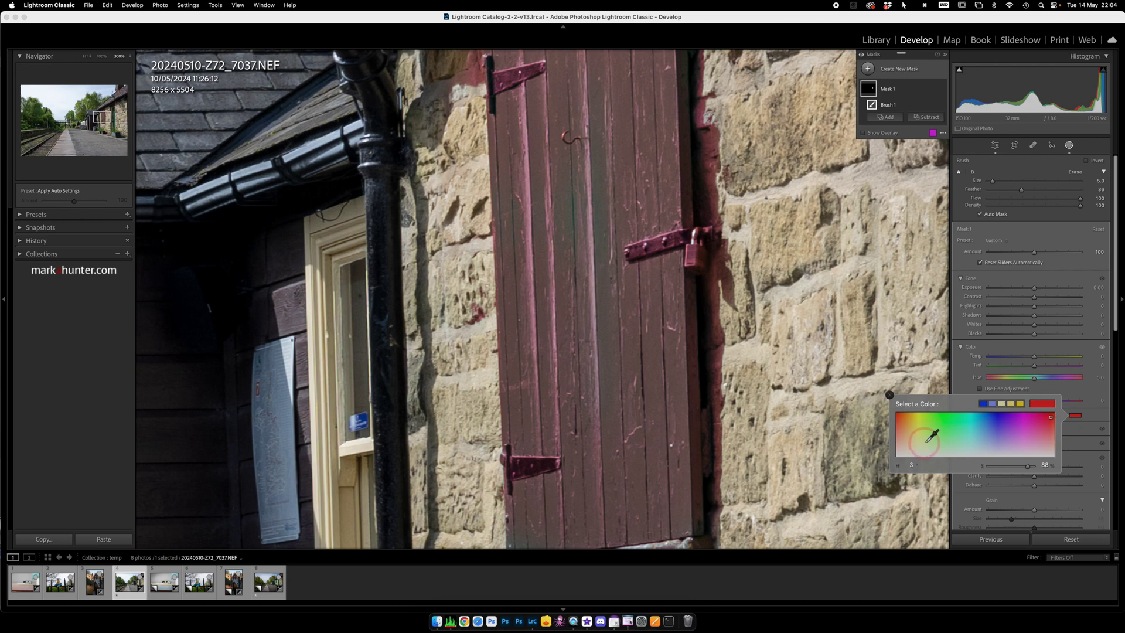
left_click(997, 415)
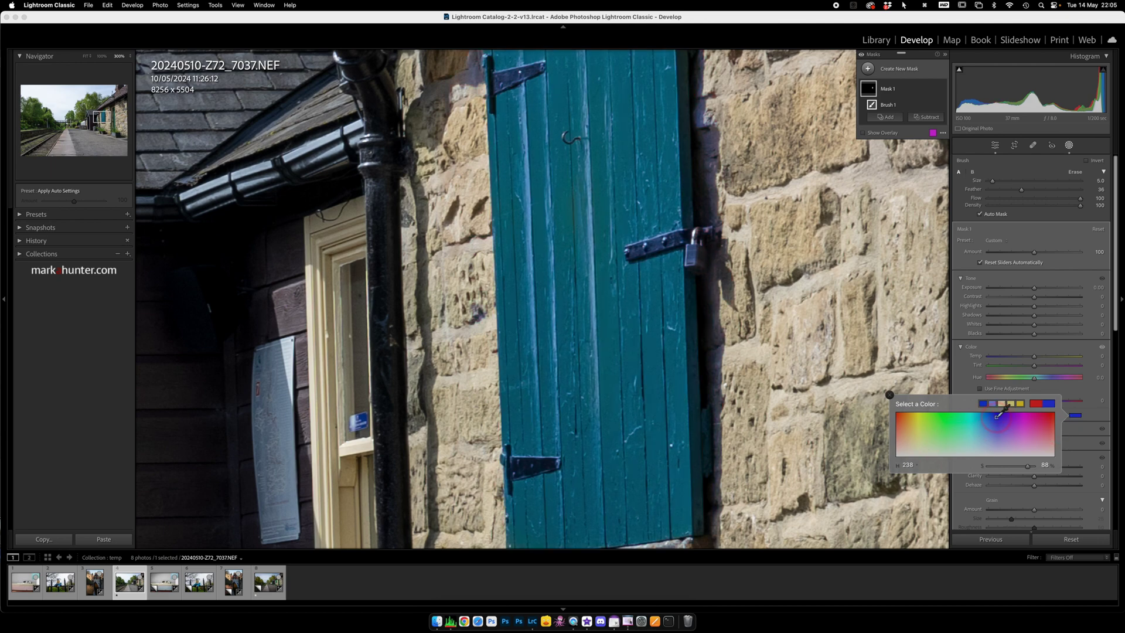
Tint the window shutter mask green with hue 118 and saturation 55.
left_click(942, 417)
left_click(943, 417)
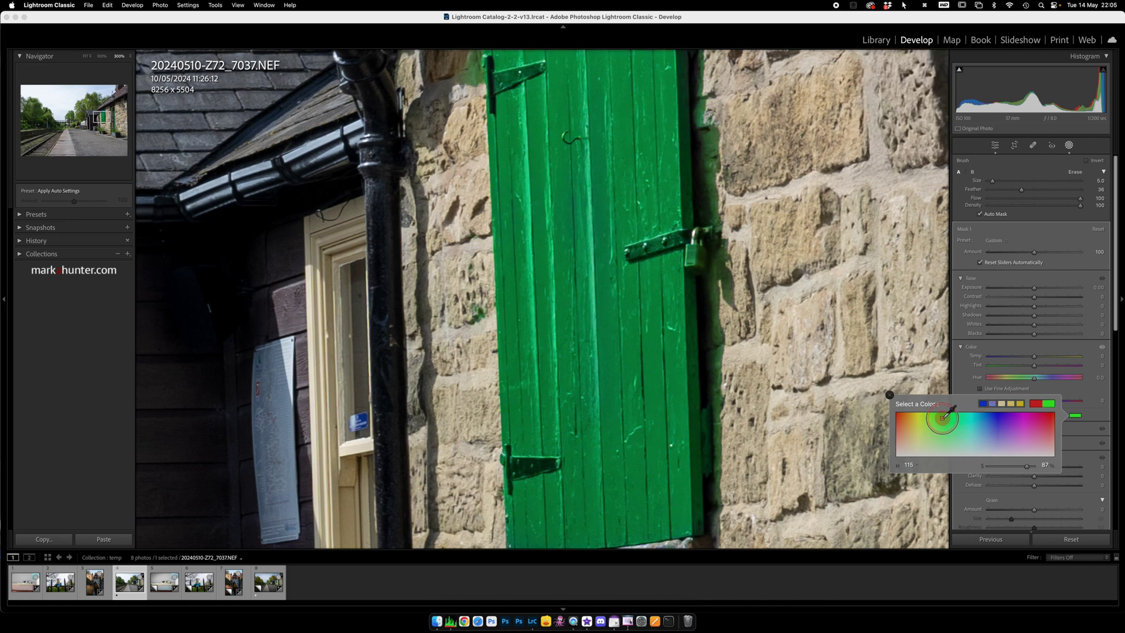
left_click_drag(943, 418, 943, 432)
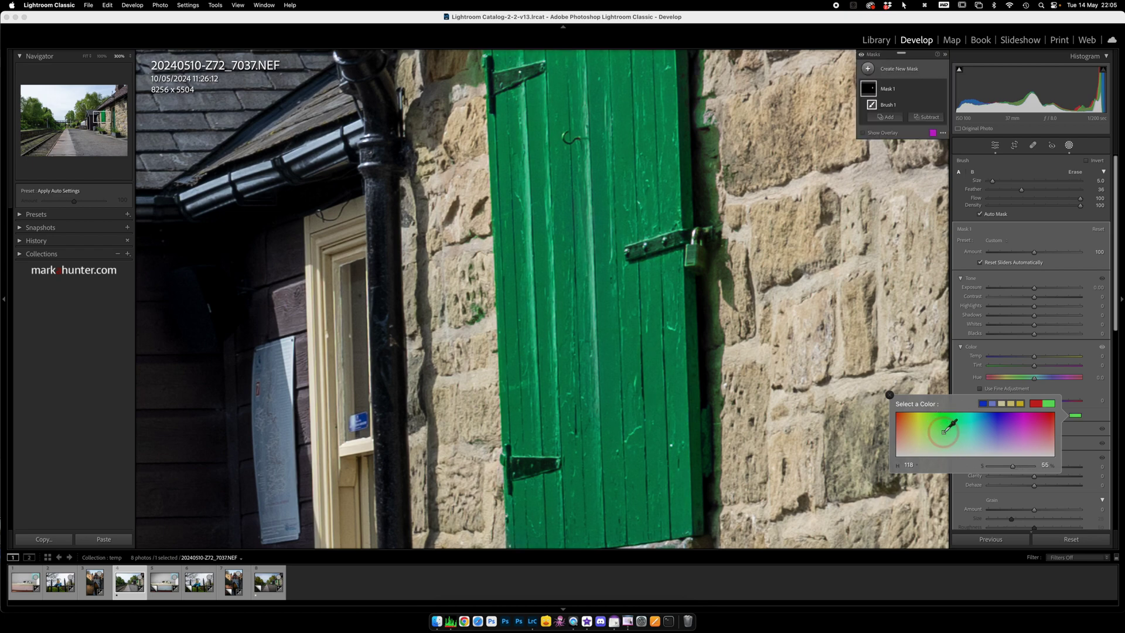
Extend the green brush mask over the stone building's door and the dark timber walls of the neighbouring building with brush size 7.
left_click(102, 56)
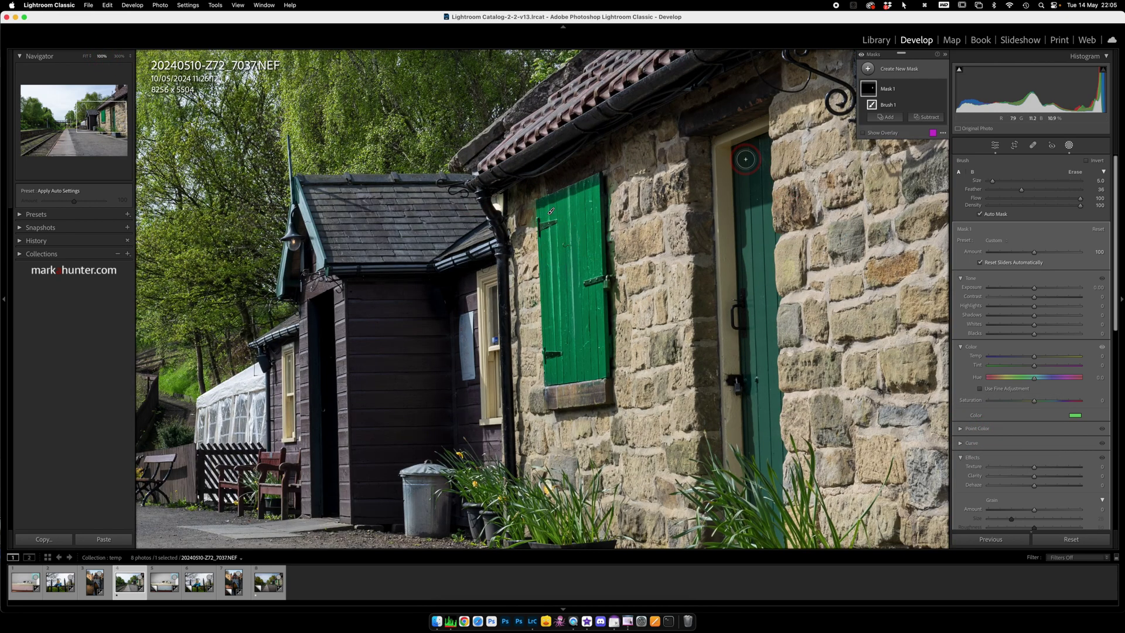
key("bracketright")
key("bracketright")
mouse_move(744, 155)
left_mouse_down()
mouse_move(775, 518)
mouse_move(760, 147)
mouse_move(747, 156)
mouse_move(767, 410)
left_mouse_up()
mouse_move(306, 274)
left_mouse_down()
mouse_move(307, 514)
mouse_move(348, 514)
mouse_move(341, 293)
mouse_move(428, 294)
mouse_move(443, 440)
mouse_move(480, 446)
mouse_move(433, 341)
mouse_move(361, 309)
mouse_move(369, 503)
mouse_move(382, 517)
mouse_move(380, 481)
mouse_move(395, 456)
mouse_move(441, 452)
mouse_move(437, 375)
mouse_move(413, 420)
mouse_move(371, 404)
mouse_move(423, 359)
mouse_move(436, 405)
mouse_move(415, 440)
mouse_move(395, 308)
mouse_move(396, 392)
mouse_move(456, 297)
mouse_move(443, 292)
mouse_move(467, 286)
mouse_move(466, 311)
mouse_move(459, 294)
mouse_move(439, 333)
mouse_move(454, 402)
left_mouse_up()
left_click_drag(271, 360, 277, 443)
Reduce the size of the mask's eraser brush to 4.
key("alt")
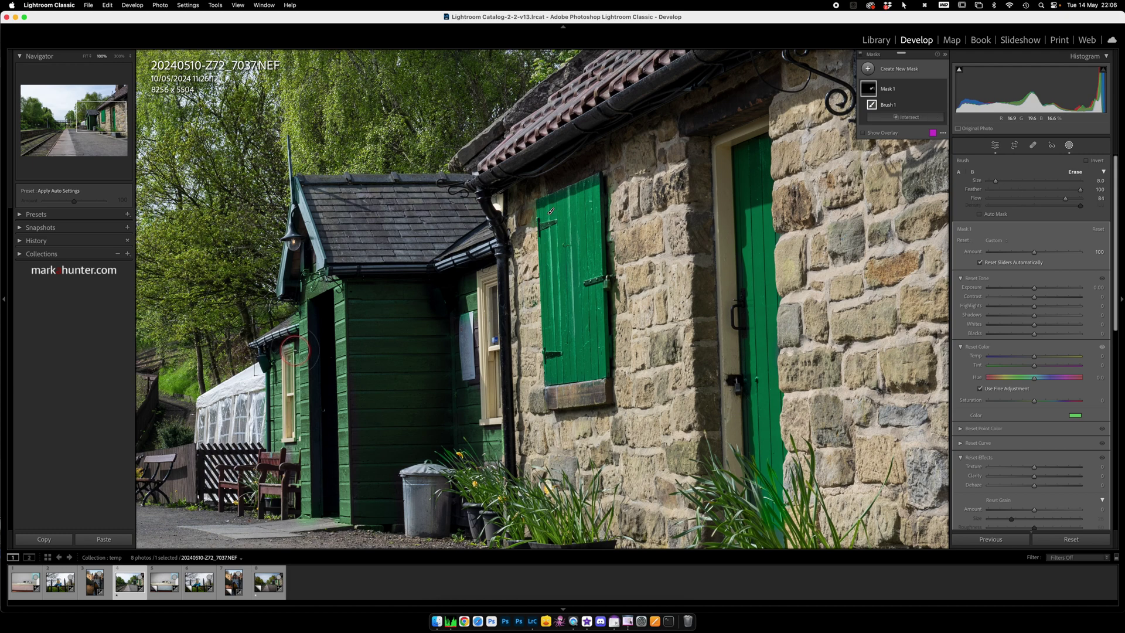
key("alt+bracketleft")
key("alt+bracketleft")
key("alt+bracketleft")
key("alt+bracketleft")
key("alt")
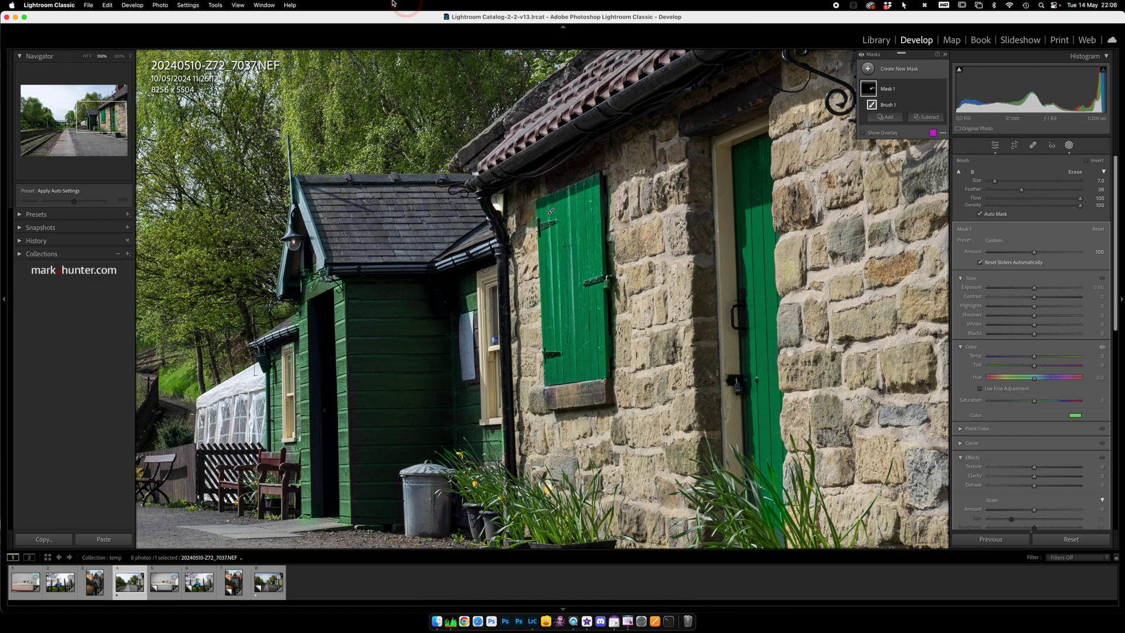
Start a new brush mask with exposure −0.60 and a golden yellow tint.
left_click(86, 56)
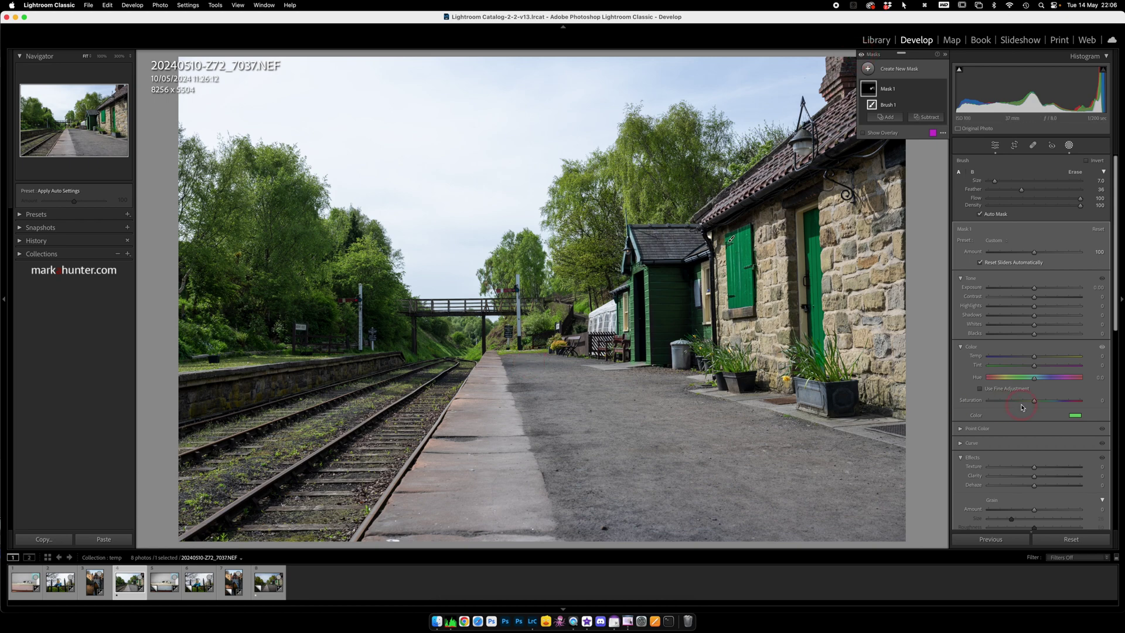
left_click(868, 68)
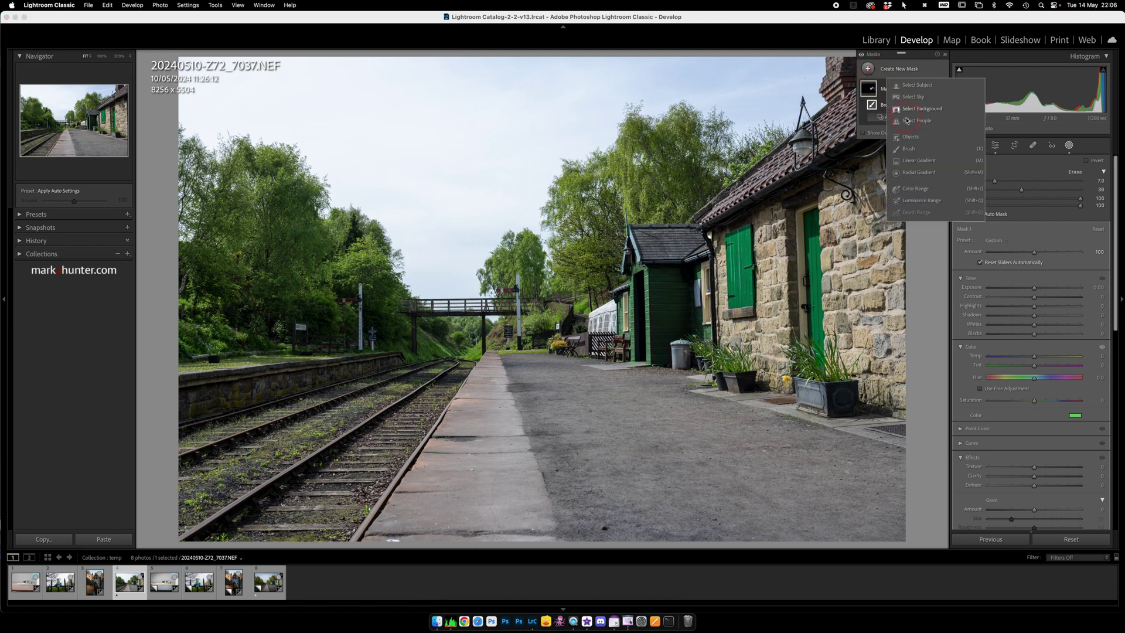
left_click(911, 149)
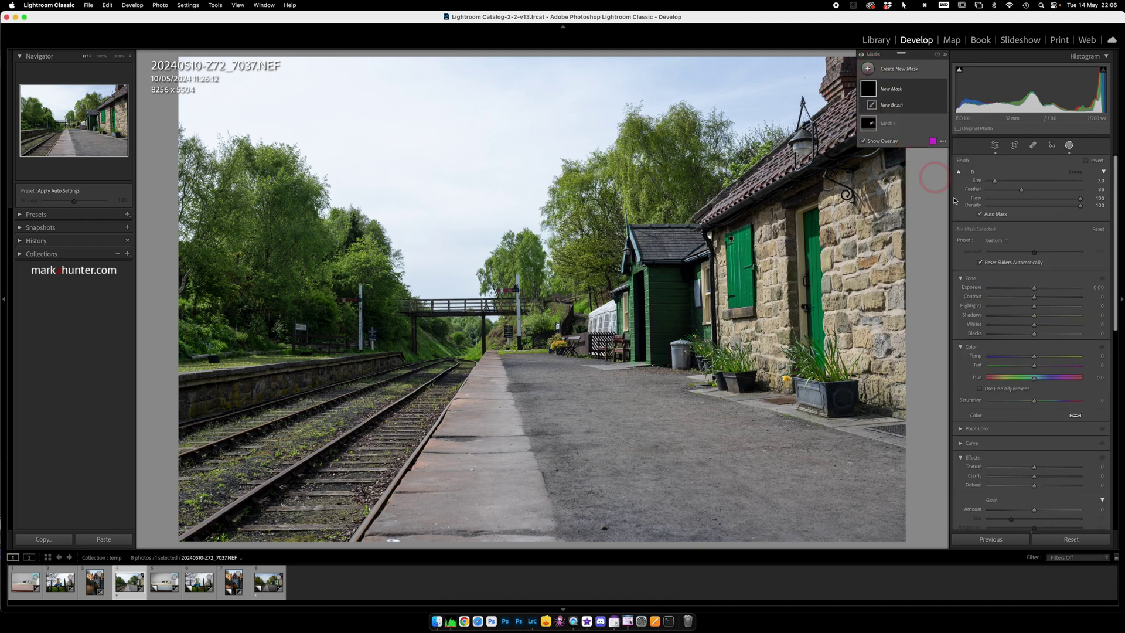
left_click_drag(1034, 289, 1029, 289)
left_click(1076, 417)
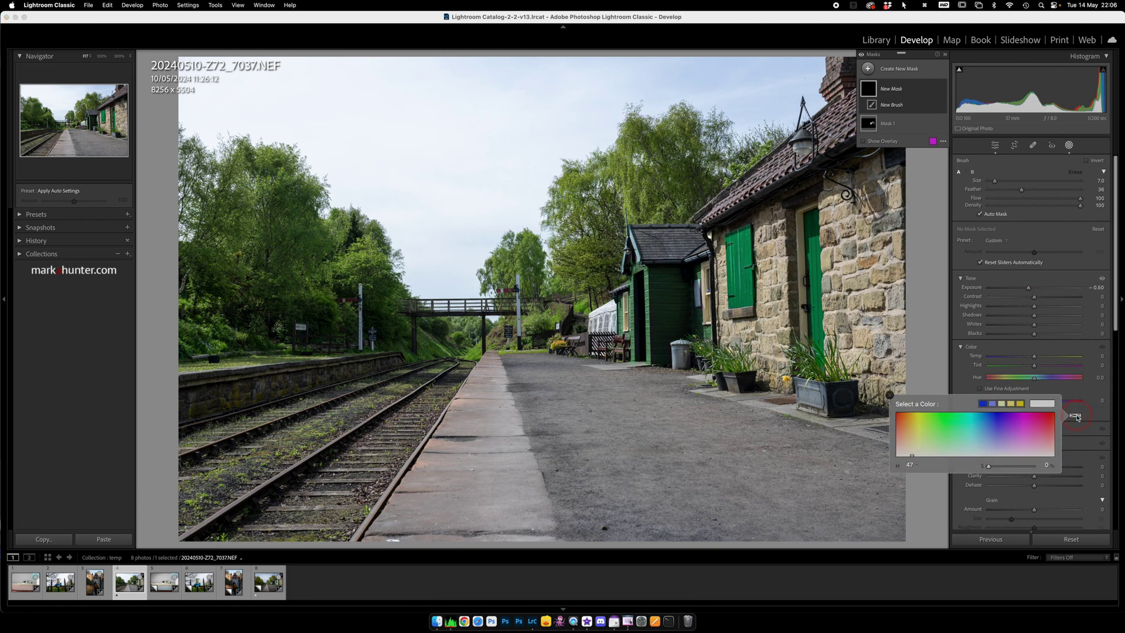
left_click(911, 424)
left_click(890, 400)
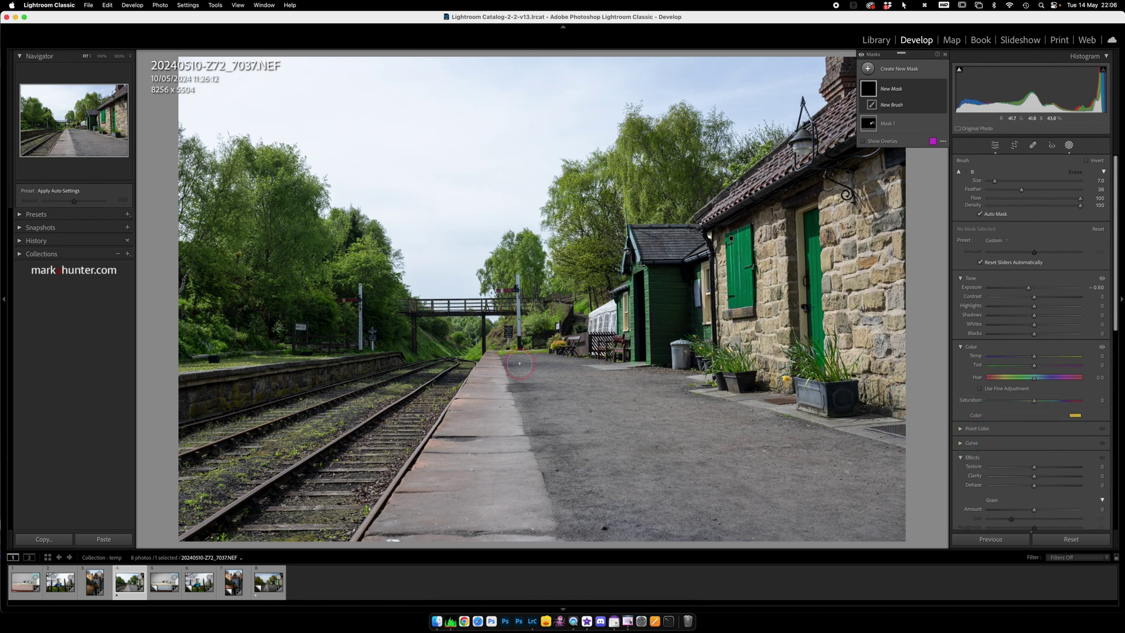
Paint the golden yellow mask over the platform's grey tarmac, outlining its edges and filling the middle, without the paving slabs.
mouse_move(509, 353)
left_mouse_down()
mouse_move(565, 527)
mouse_move(896, 530)
mouse_move(896, 471)
mouse_move(869, 446)
mouse_move(676, 386)
mouse_move(578, 372)
mouse_move(579, 359)
mouse_move(528, 358)
mouse_move(534, 368)
left_mouse_up()
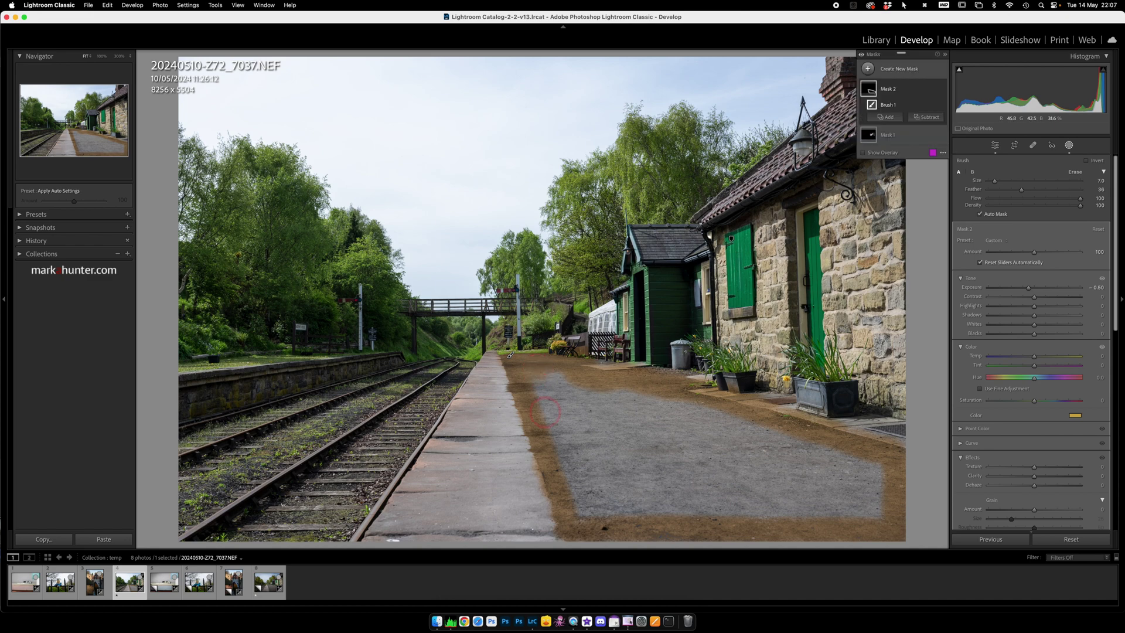
mouse_move(588, 514)
left_mouse_down()
mouse_move(864, 512)
mouse_move(876, 503)
mouse_move(876, 463)
mouse_move(672, 415)
mouse_move(570, 369)
mouse_move(568, 393)
mouse_move(618, 506)
mouse_move(816, 486)
mouse_move(876, 492)
mouse_move(796, 462)
mouse_move(790, 502)
mouse_move(839, 511)
mouse_move(776, 466)
mouse_move(734, 471)
mouse_move(630, 443)
mouse_move(626, 411)
mouse_move(567, 387)
mouse_move(637, 487)
mouse_move(610, 422)
mouse_move(682, 493)
mouse_move(676, 429)
mouse_move(698, 419)
mouse_move(784, 467)
left_mouse_up()
mouse_move(663, 390)
left_mouse_down()
mouse_move(705, 418)
mouse_move(634, 407)
mouse_move(672, 424)
mouse_move(633, 417)
mouse_move(652, 434)
left_mouse_up()
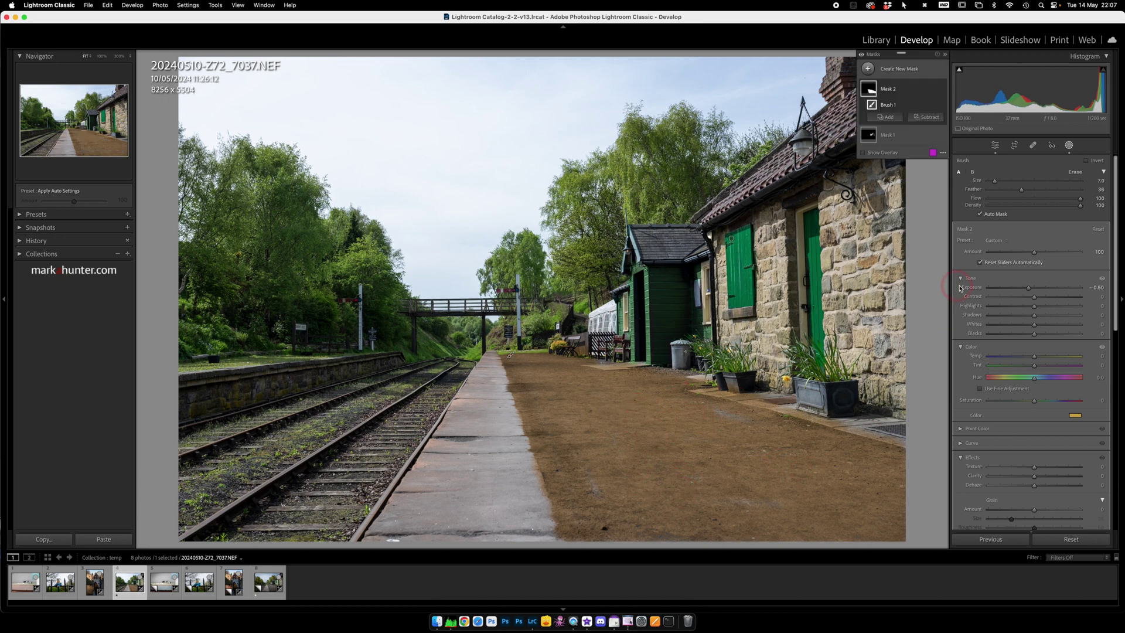
Soften the tarmac mask to exposure −0.43 with tint hue 45 and saturation 32, and compare it with the mask hidden.
left_click_drag(1028, 290, 1034, 296)
left_click(1074, 417)
left_click_drag(910, 425, 911, 440)
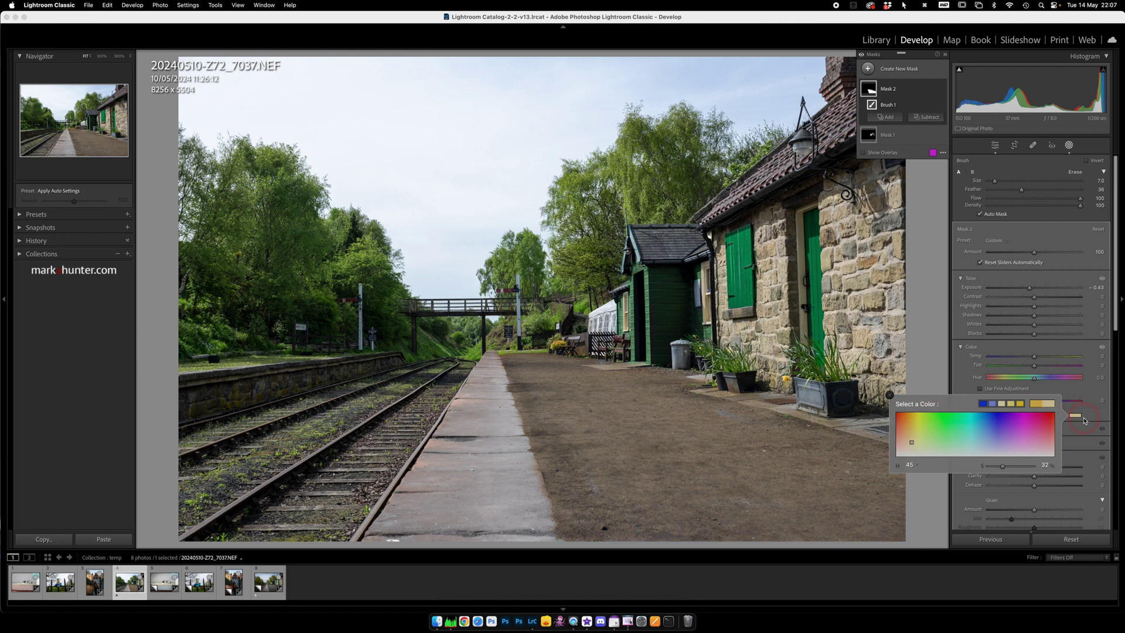
left_click(941, 89)
left_click(941, 89)
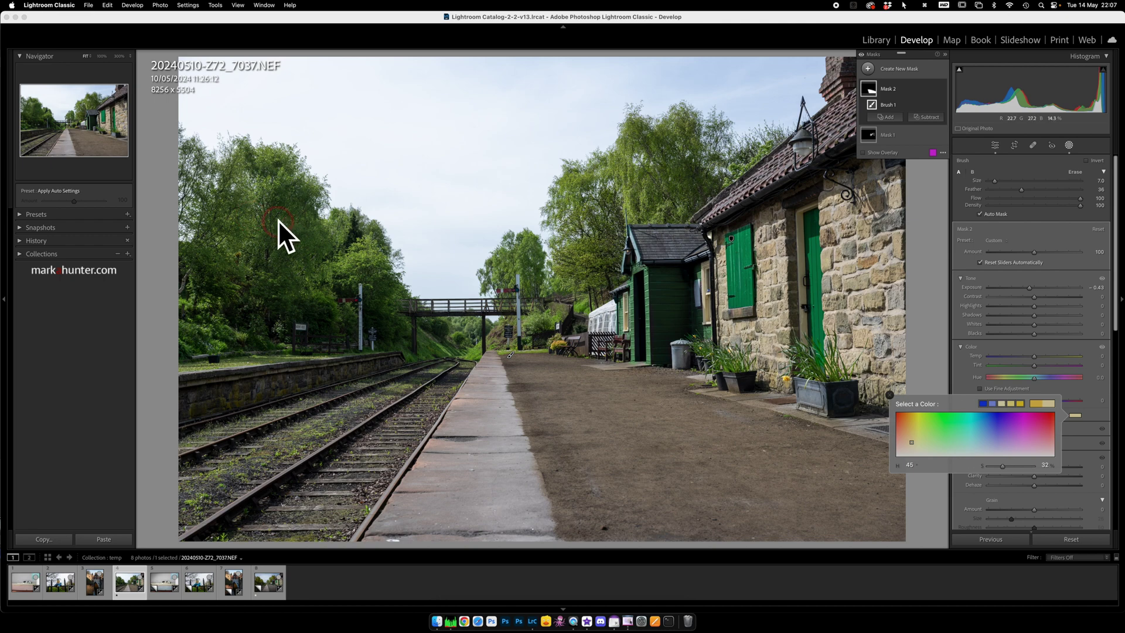
Create a Color Range mask by sampling the green foliage of the trees beside the track.
left_click(868, 68)
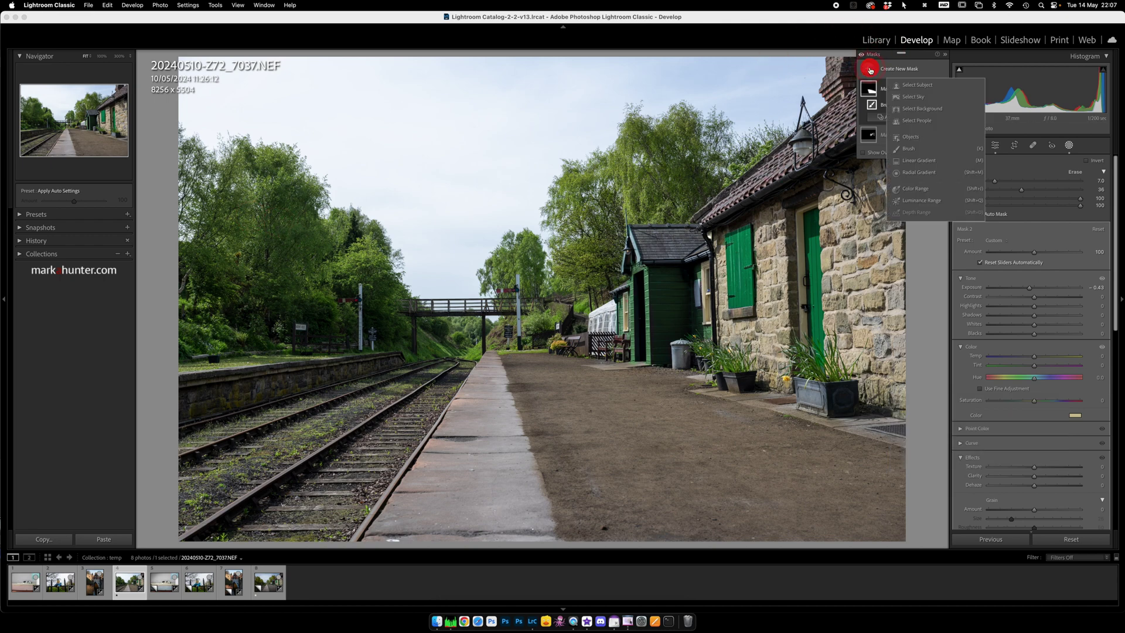
left_click(912, 190)
left_click(294, 230)
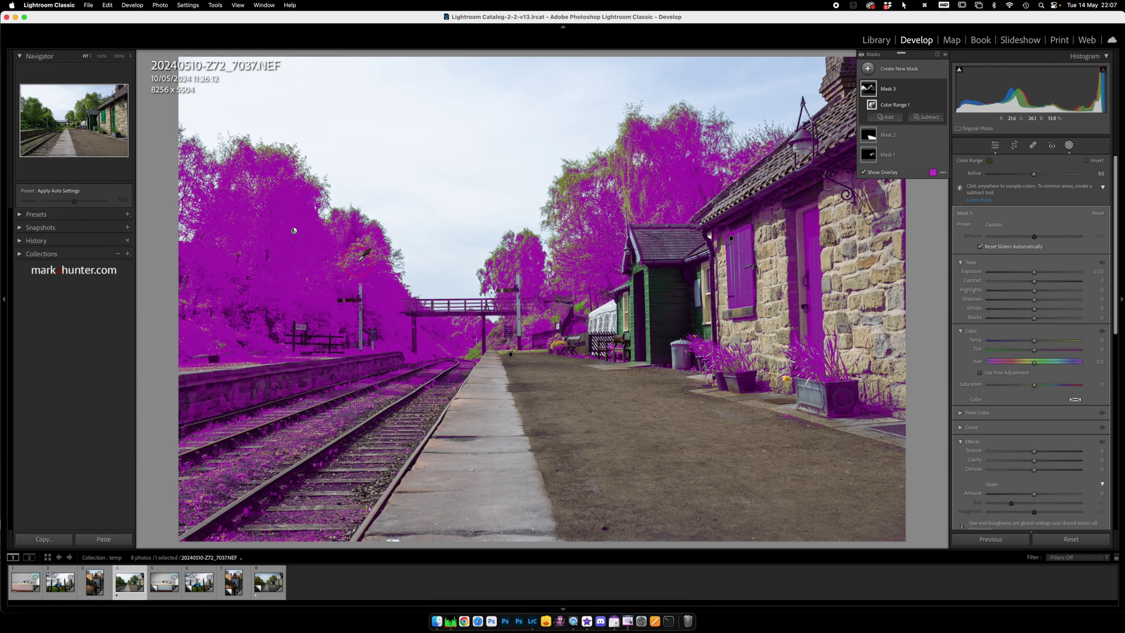
Intersect the Color Range mask with a size 11 brush painted over the trees beside the track and those behind the timber building.
left_click(909, 119, "alt")
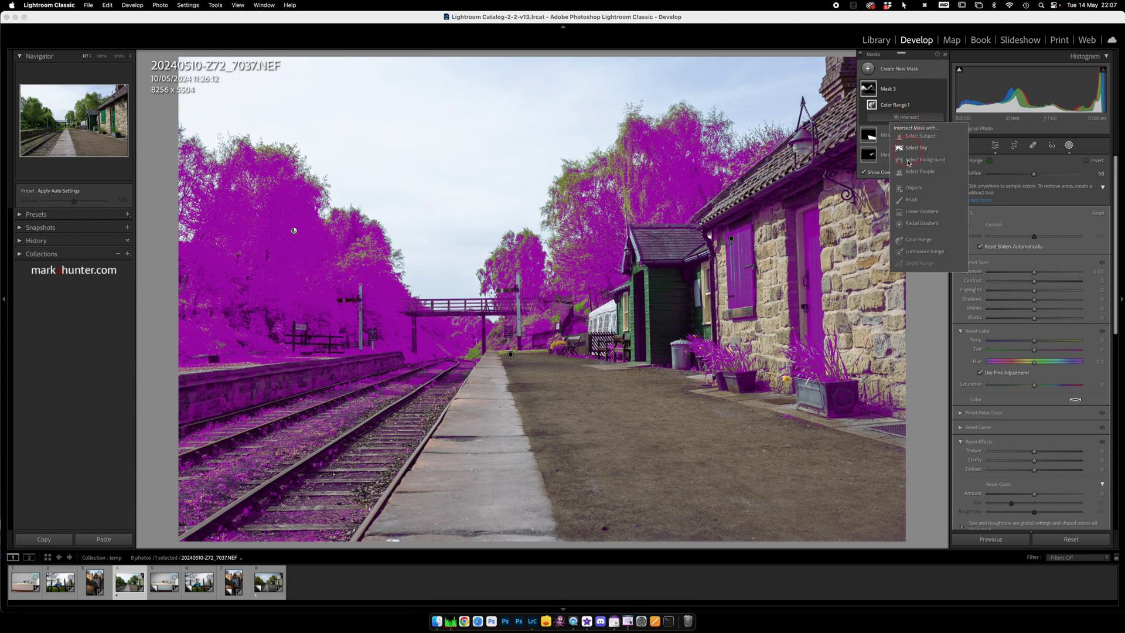
left_click(912, 201)
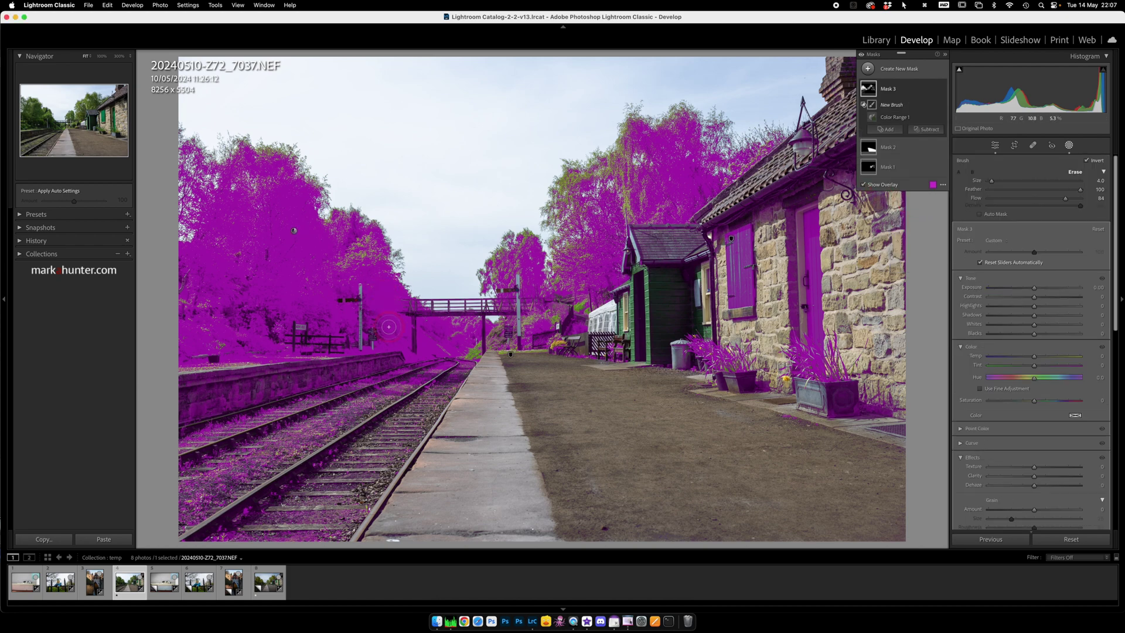
key("bracketright")
key("bracketright")
key("bracketright")
key("bracketright")
key("bracketright")
key("bracketright")
key("bracketright")
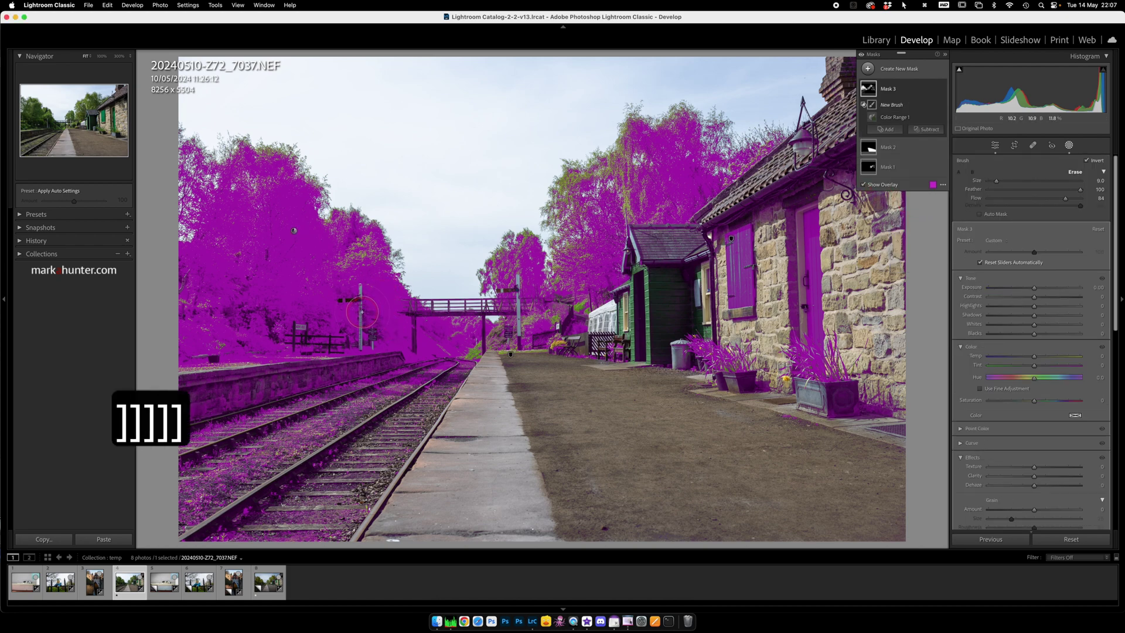
mouse_move(390, 274)
left_mouse_down()
mouse_move(362, 229)
mouse_move(322, 324)
mouse_move(334, 273)
mouse_move(272, 177)
mouse_move(250, 237)
mouse_move(240, 230)
mouse_move(278, 254)
mouse_move(326, 251)
mouse_move(342, 233)
mouse_move(243, 245)
mouse_move(241, 290)
mouse_move(227, 286)
mouse_move(216, 312)
mouse_move(265, 323)
mouse_move(276, 307)
mouse_move(251, 276)
mouse_move(229, 288)
mouse_move(231, 246)
mouse_move(213, 212)
mouse_move(229, 184)
mouse_move(240, 205)
left_mouse_up()
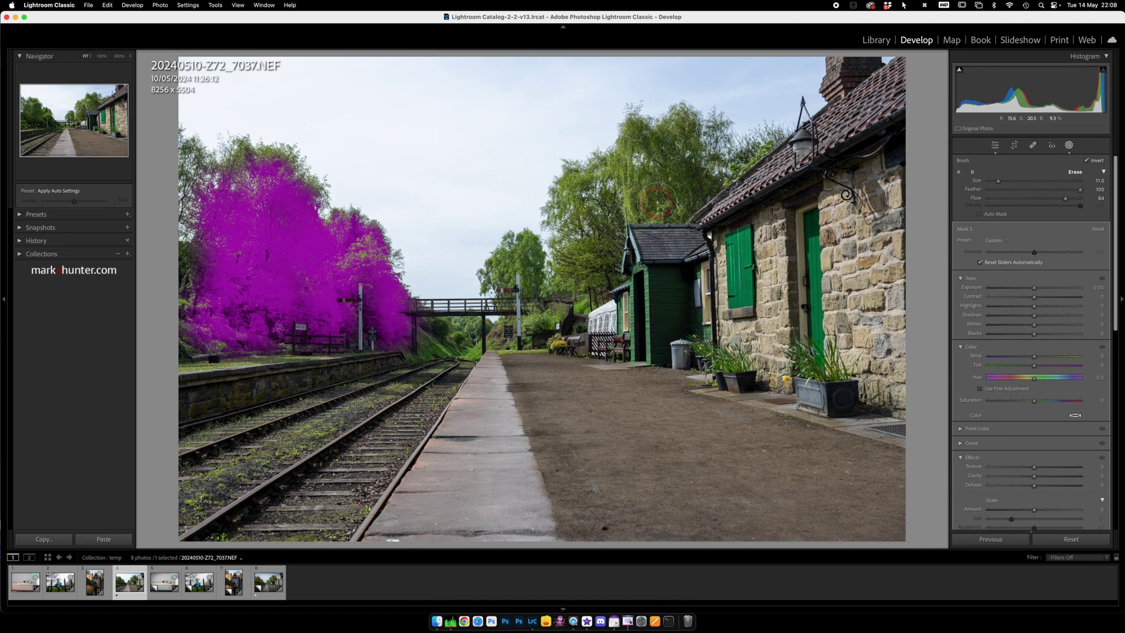
mouse_move(656, 202)
left_mouse_down()
mouse_move(614, 186)
mouse_move(593, 223)
mouse_move(600, 252)
mouse_move(580, 273)
left_mouse_up()
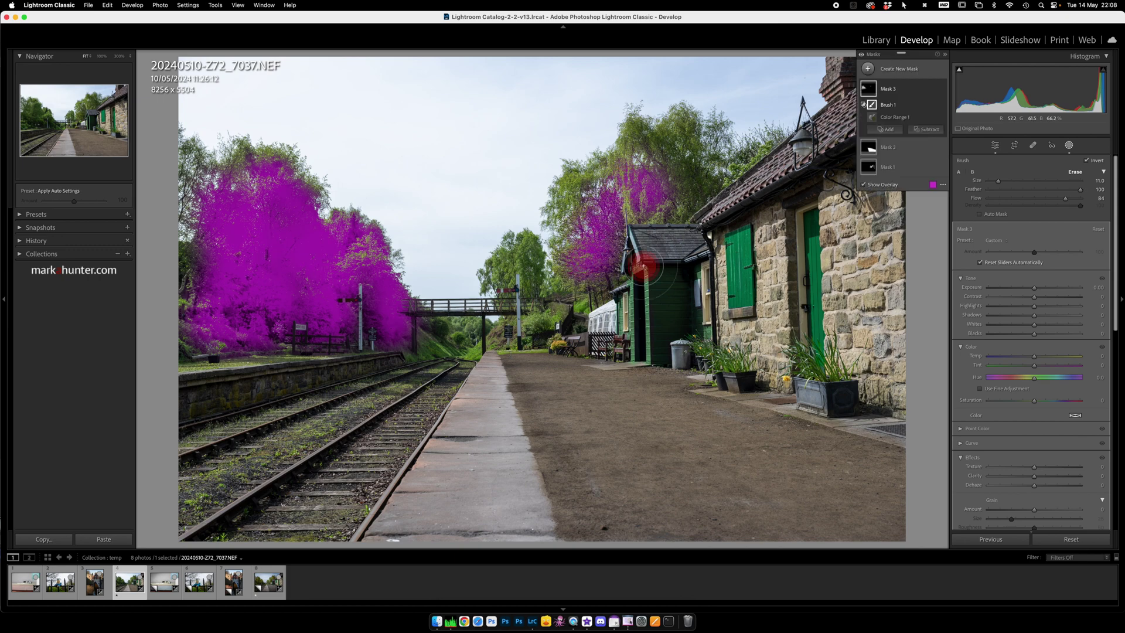
Tint the tree mask orange with hue 32 and saturation 76, and compare it with the mask hidden.
left_click(1077, 416)
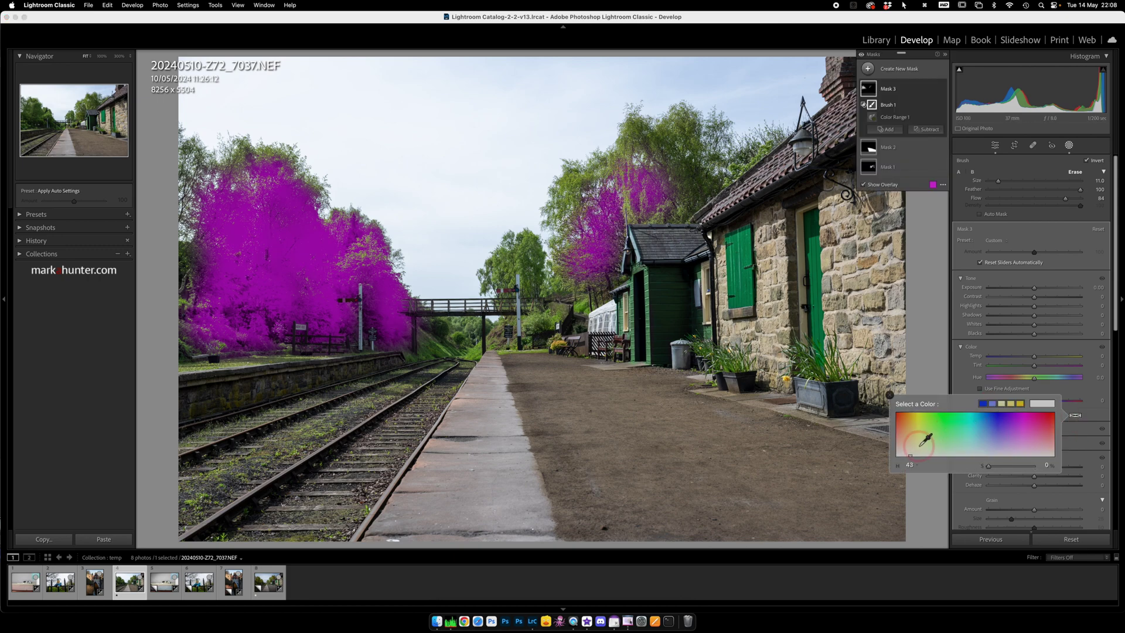
left_click(909, 425)
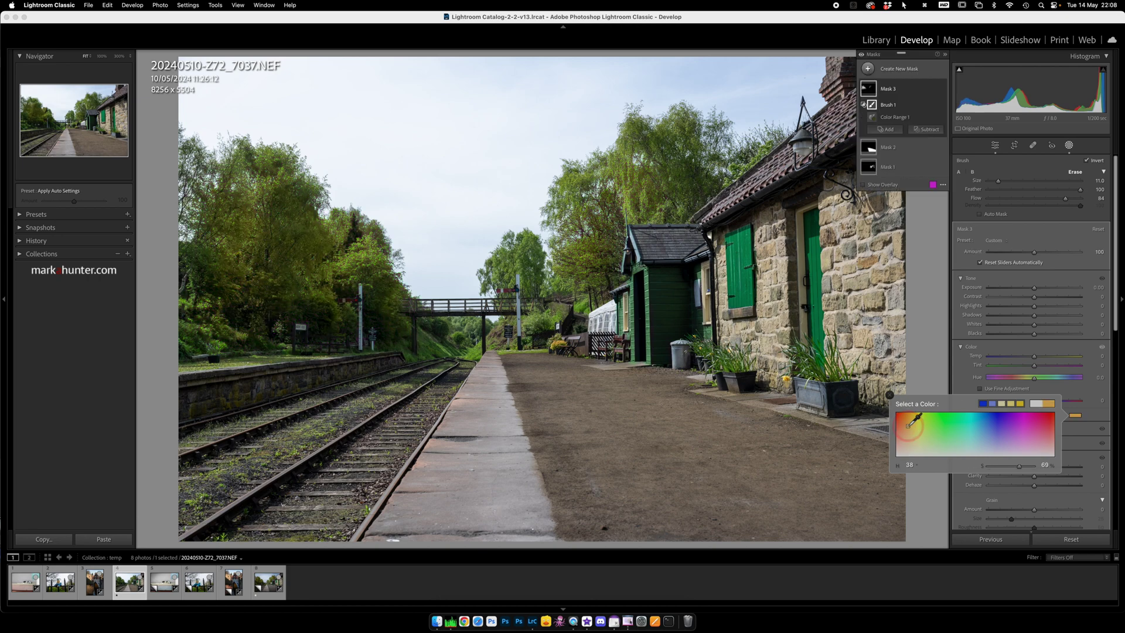
left_click_drag(909, 424, 906, 421)
left_click(948, 171)
left_click(942, 90)
left_click(942, 90)
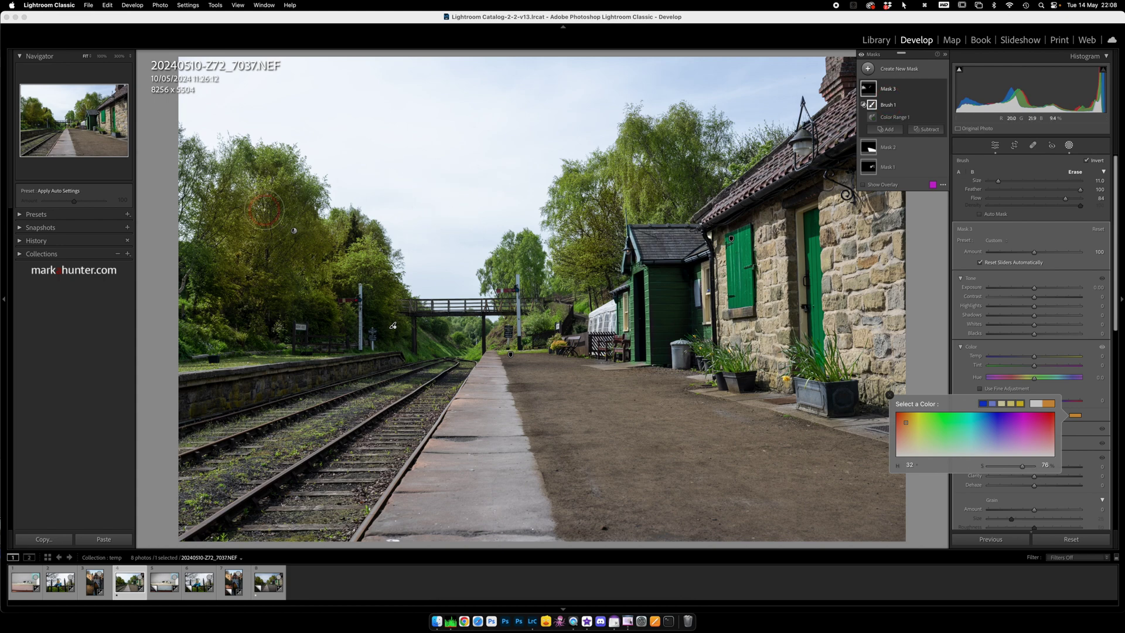
Reset all edits and masks on the station photo and convert it to black and white.
left_click(1078, 156)
left_click(1070, 146)
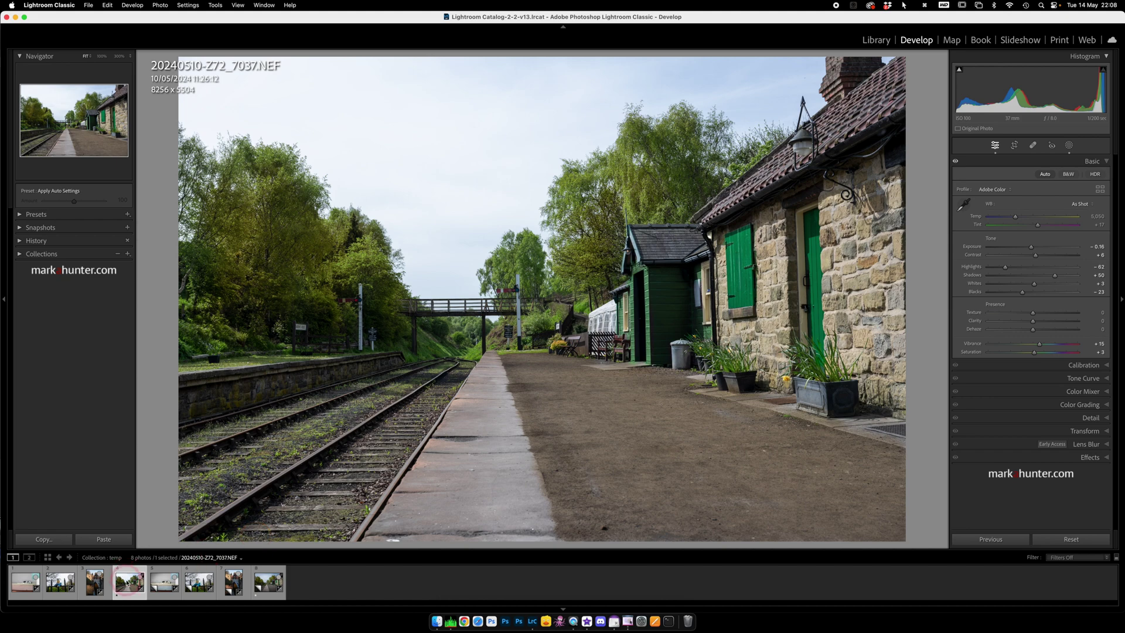
left_click(1072, 539)
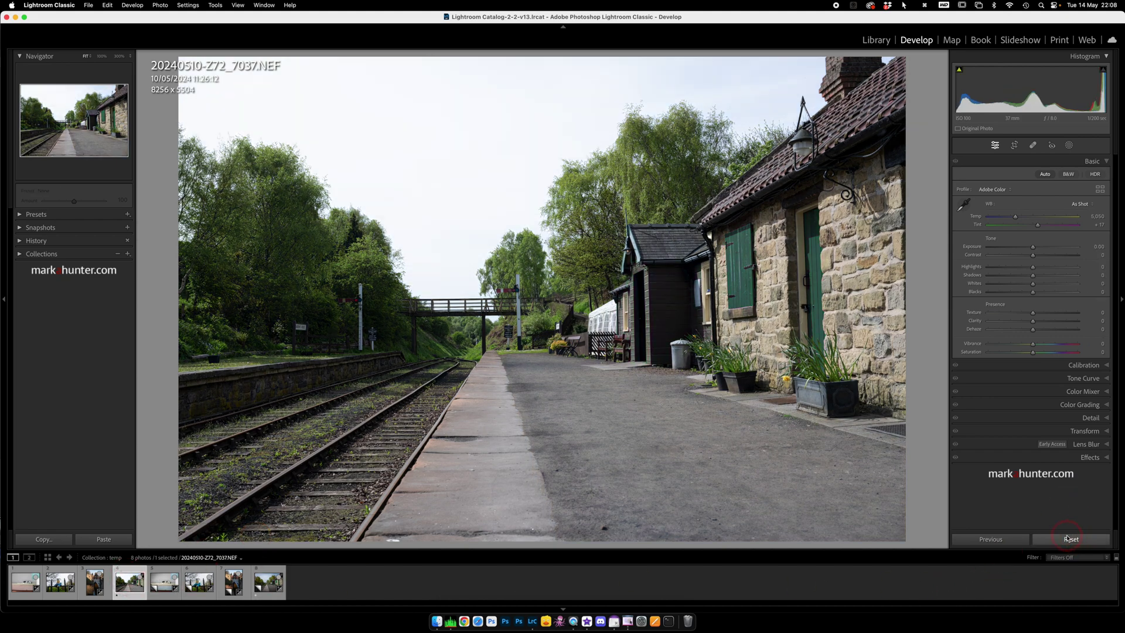
left_click(1068, 173)
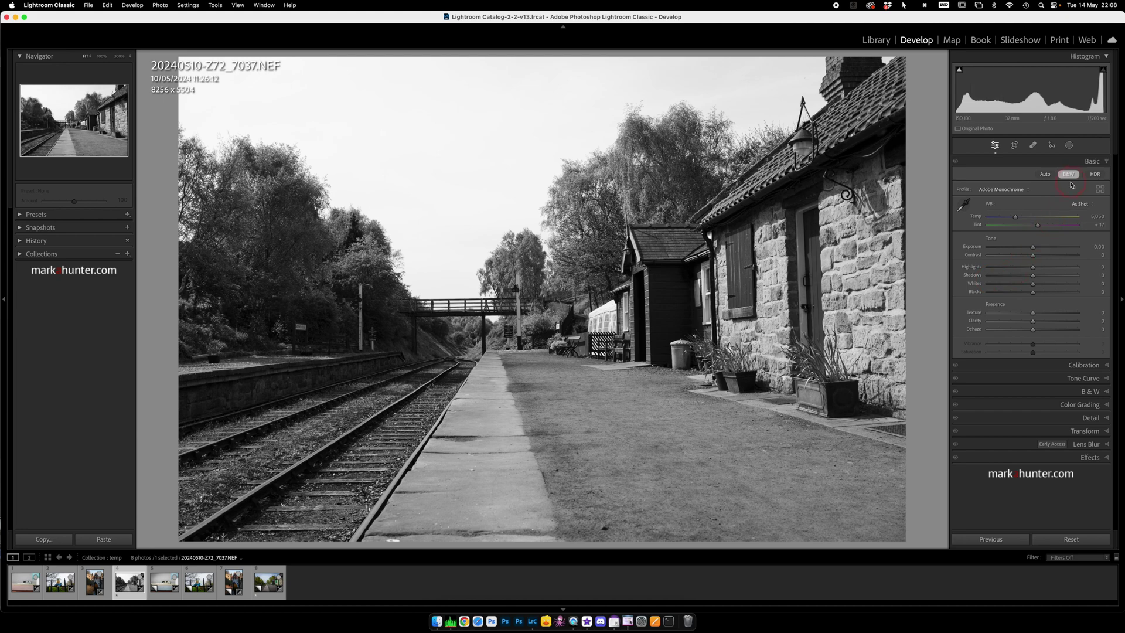
Create a brush mask with a bright green tint and paint it over the window shutter of the black and white photo.
left_click(1068, 145)
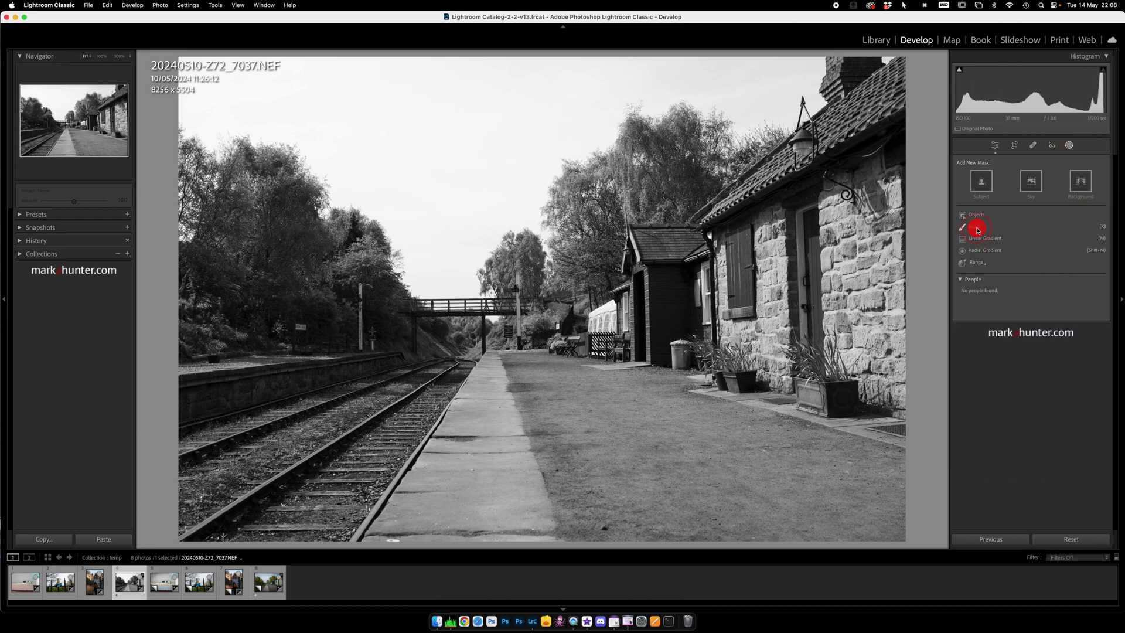
left_click(977, 228)
left_click(1076, 417)
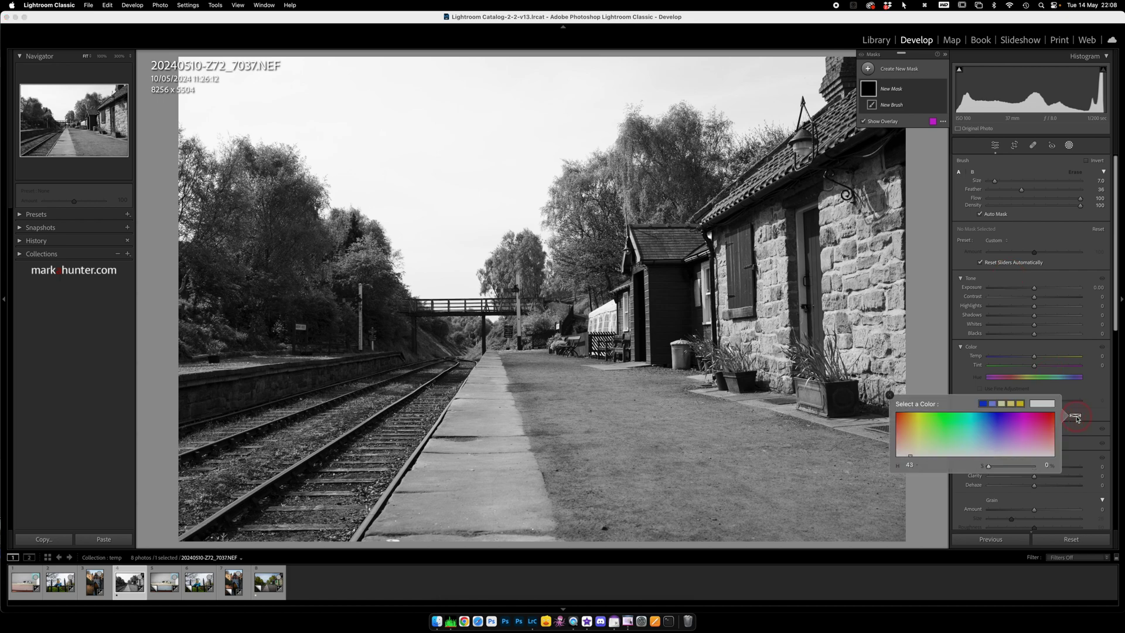
left_click(937, 415)
left_click(980, 390)
left_click(1093, 391)
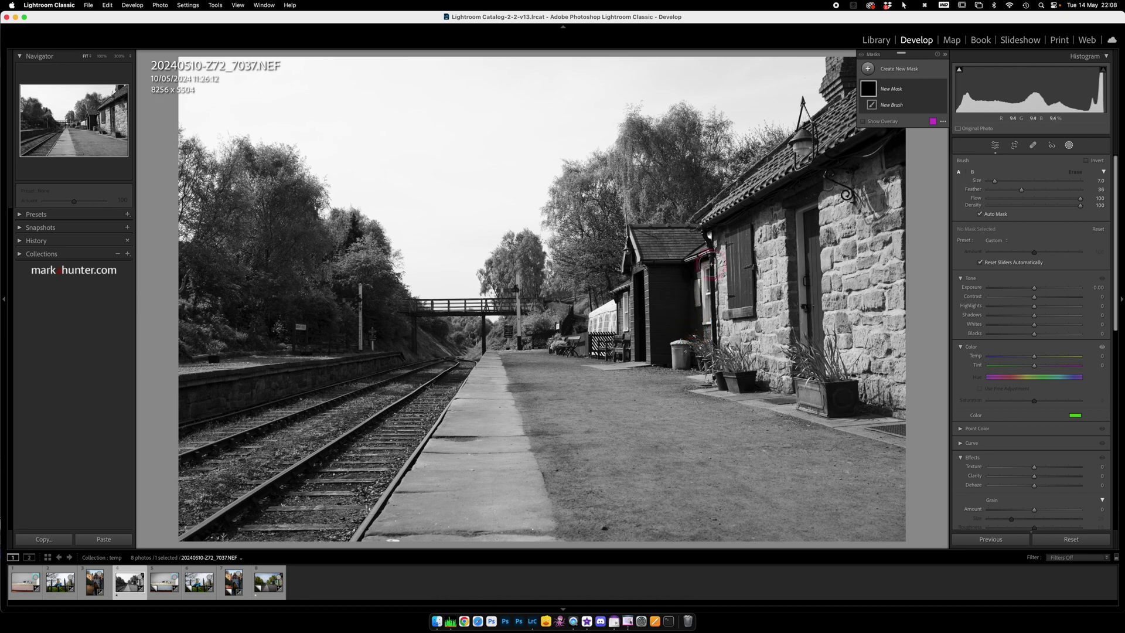
mouse_move(729, 242)
left_mouse_down()
mouse_move(730, 291)
mouse_move(744, 295)
mouse_move(740, 226)
left_mouse_up()
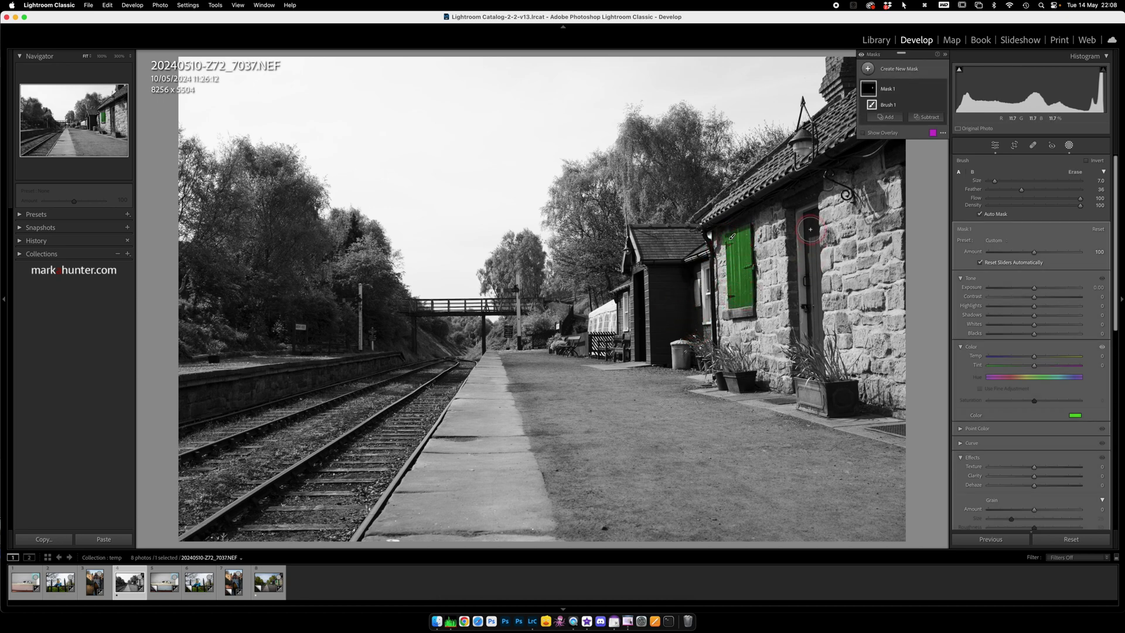
Paint the brush mask over the door and change the mask's tint to blue with hue 230 and saturation 90.
left_click_drag(813, 224, 814, 360)
left_click(1075, 416)
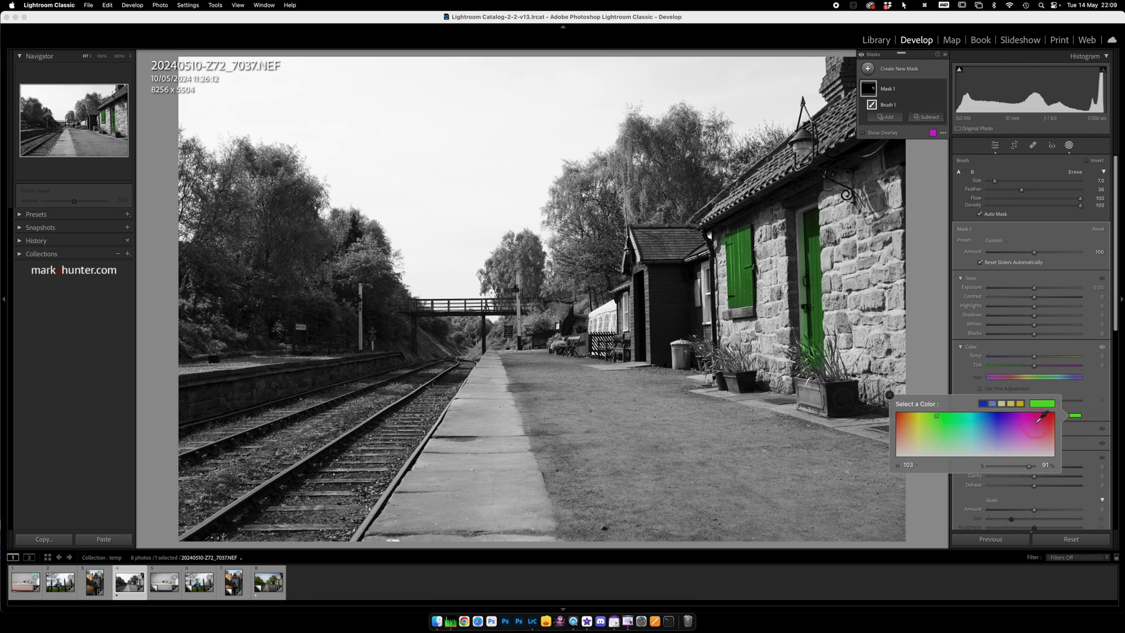
left_click_drag(1031, 417, 1058, 414)
mouse_move(999, 416)
left_mouse_down()
mouse_move(1020, 413)
mouse_move(994, 416)
left_mouse_up()
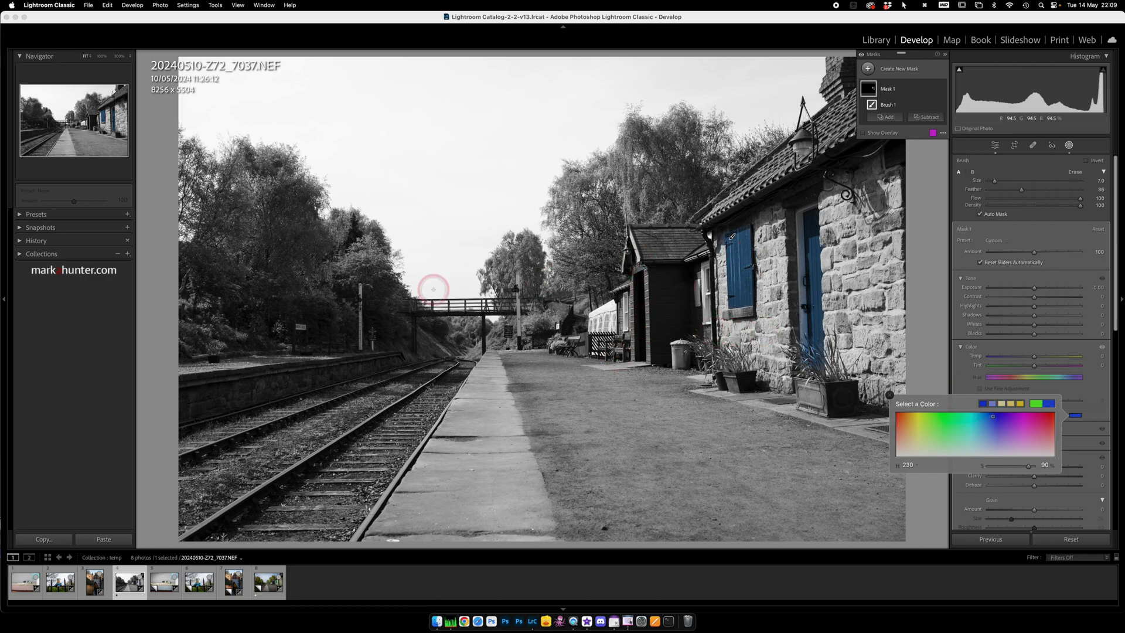
Erase the blue tint from the window shutter's latch and its upper and lower hinges with a size 5 erase brush.
left_click(119, 57)
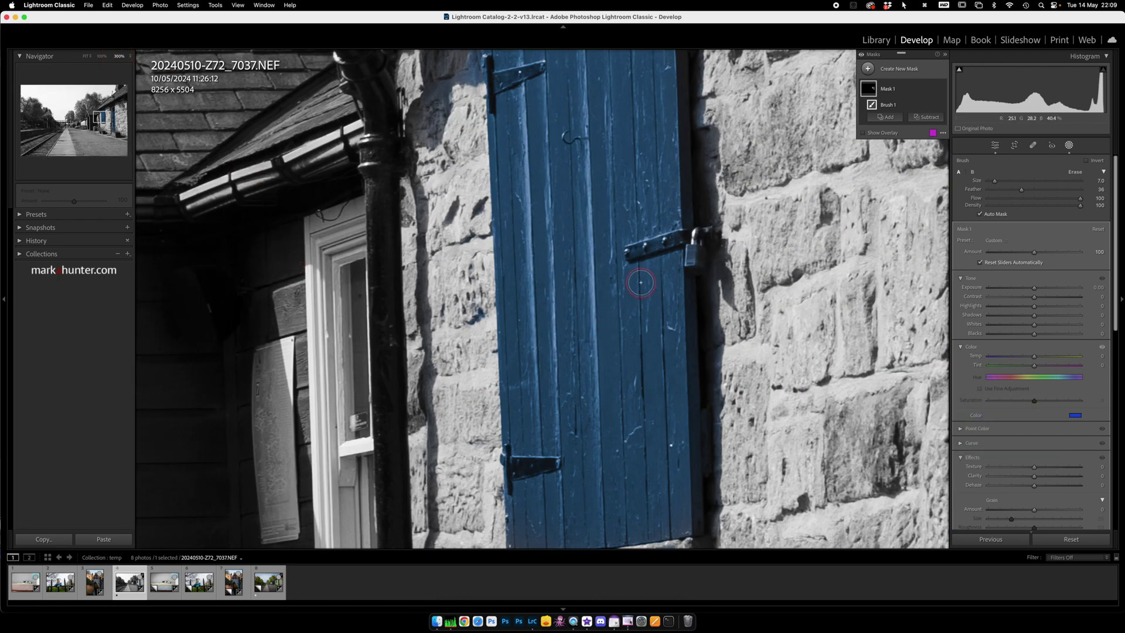
key("alt")
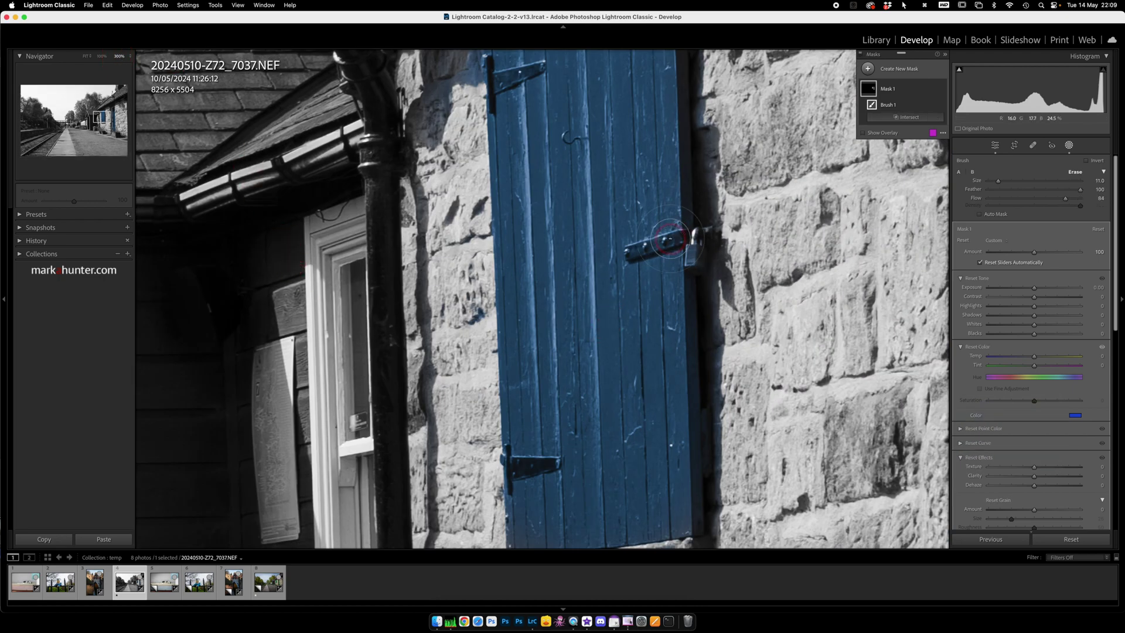
key("alt+bracketleft")
key("alt+bracketleft")
key("alt+bracketleft")
key("alt+bracketleft")
key("alt+bracketleft")
key("alt+bracketleft")
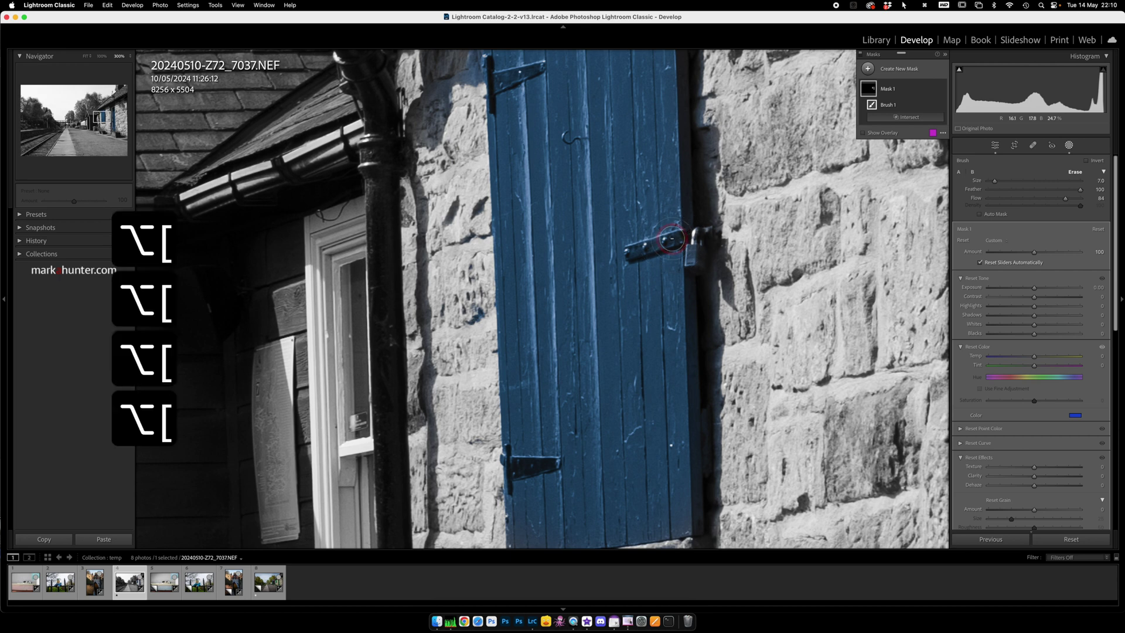
mouse_move(662, 241)
left_mouse_down()
mouse_move(630, 252)
mouse_move(695, 240)
mouse_move(692, 259)
mouse_move(691, 225)
left_mouse_up()
mouse_move(491, 76)
left_mouse_down()
mouse_move(492, 88)
mouse_move(535, 67)
mouse_move(518, 74)
left_mouse_up()
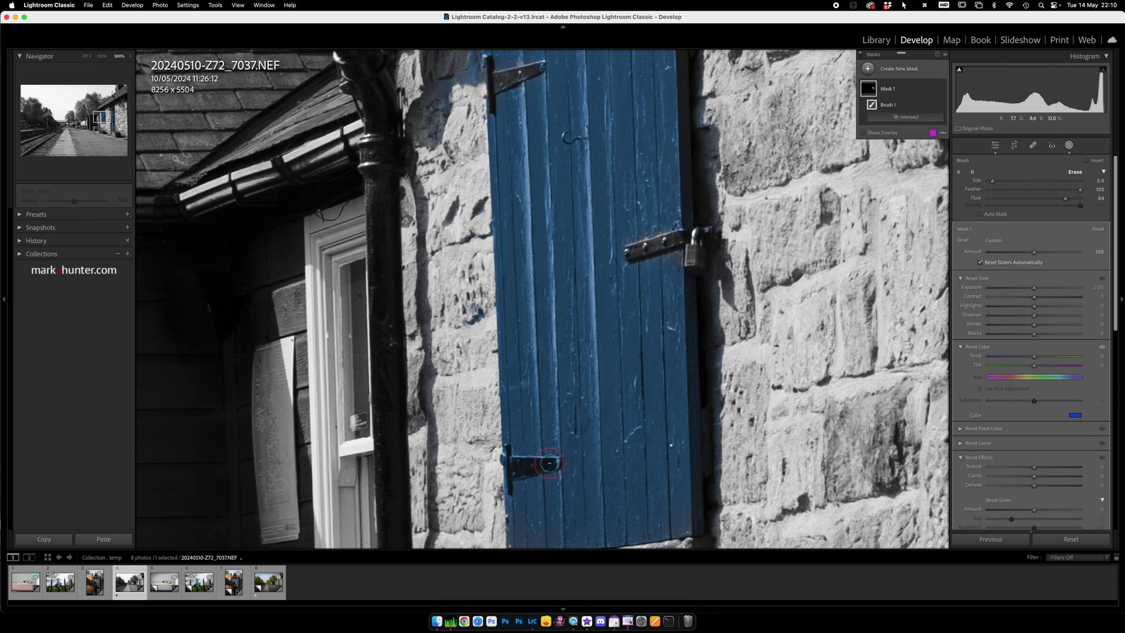
mouse_move(509, 459)
left_mouse_down()
mouse_move(509, 491)
mouse_move(511, 473)
mouse_move(548, 469)
mouse_move(523, 465)
left_mouse_up()
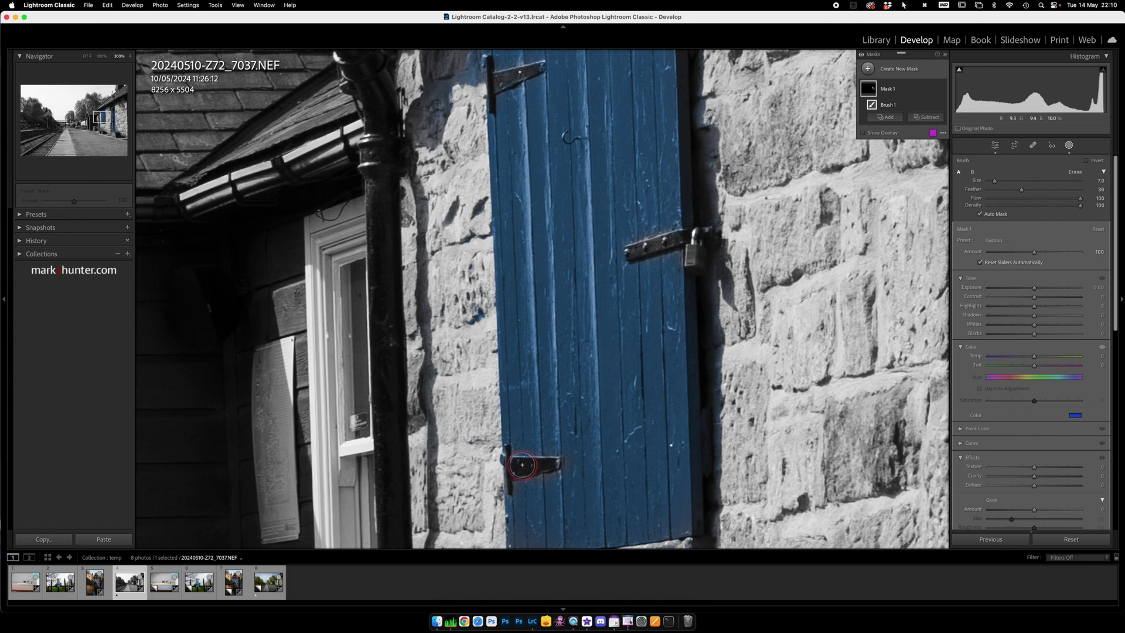
left_click(86, 57)
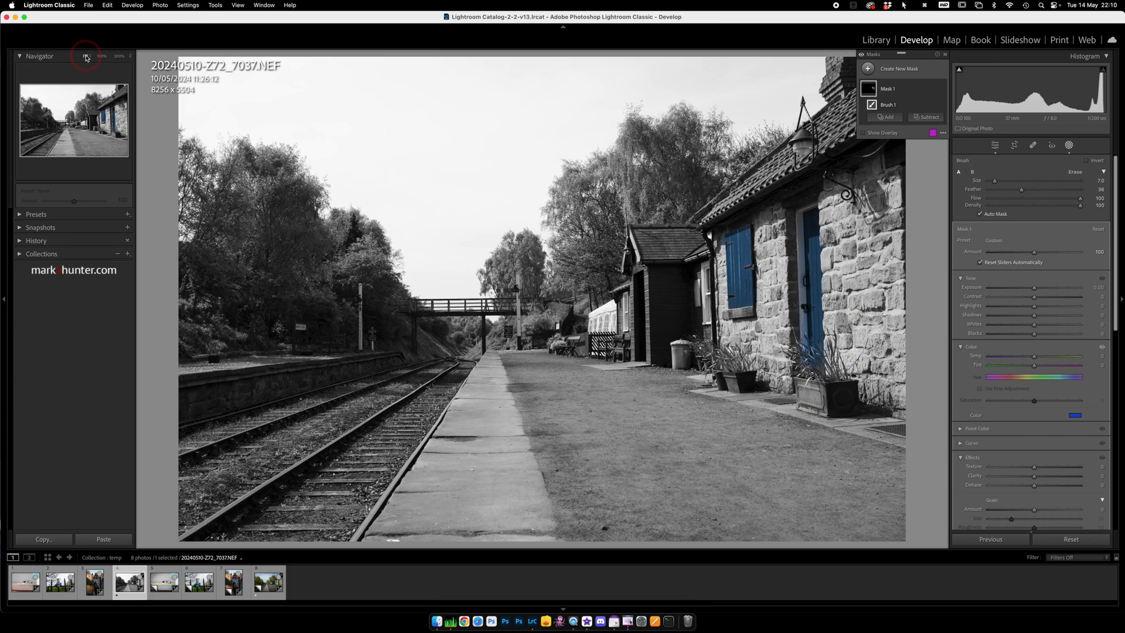